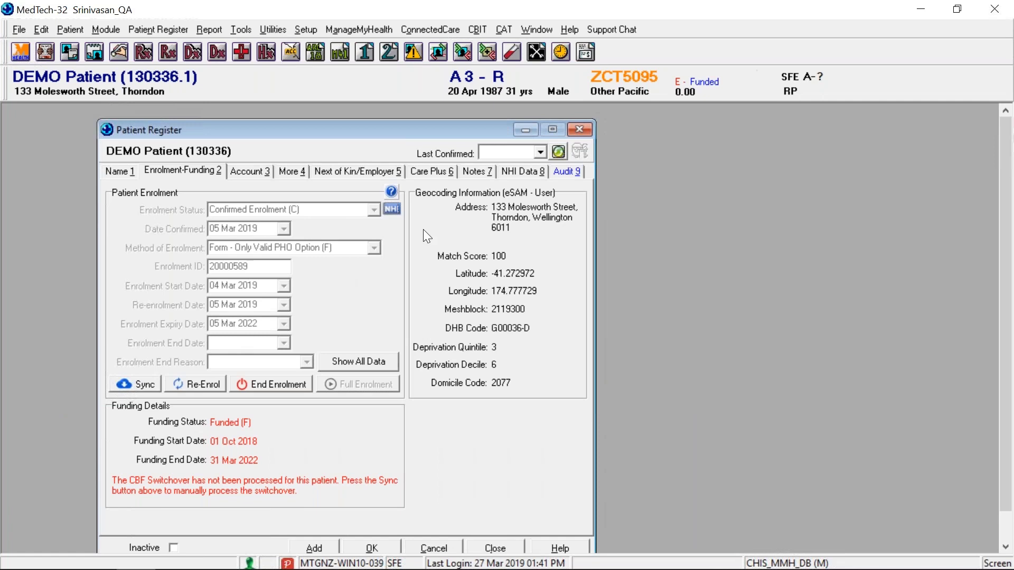
Minimise the open Patient Register, reopen the demo patient's record and show its enrolment and funding details.
left_click(525, 130)
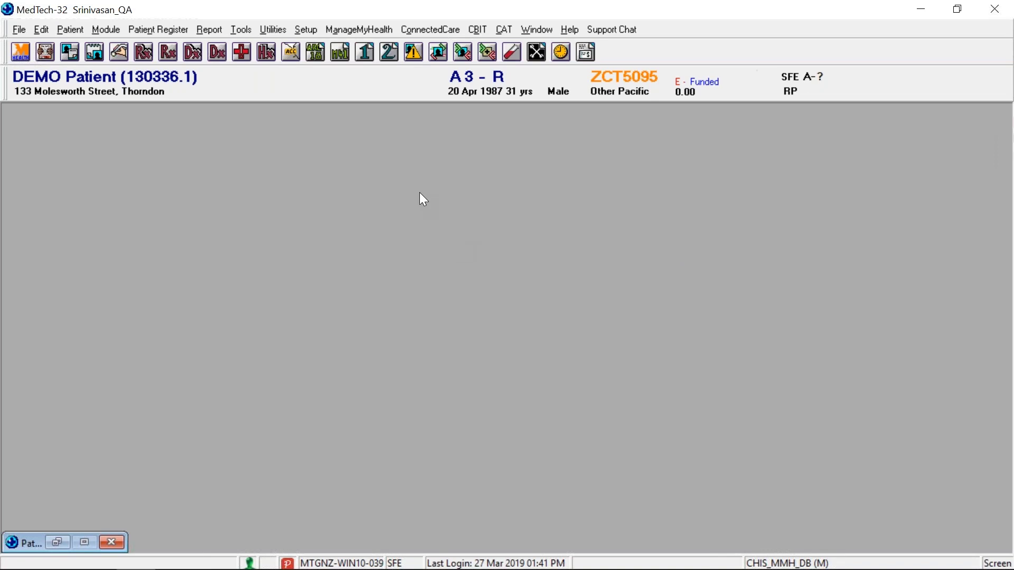
key("F3")
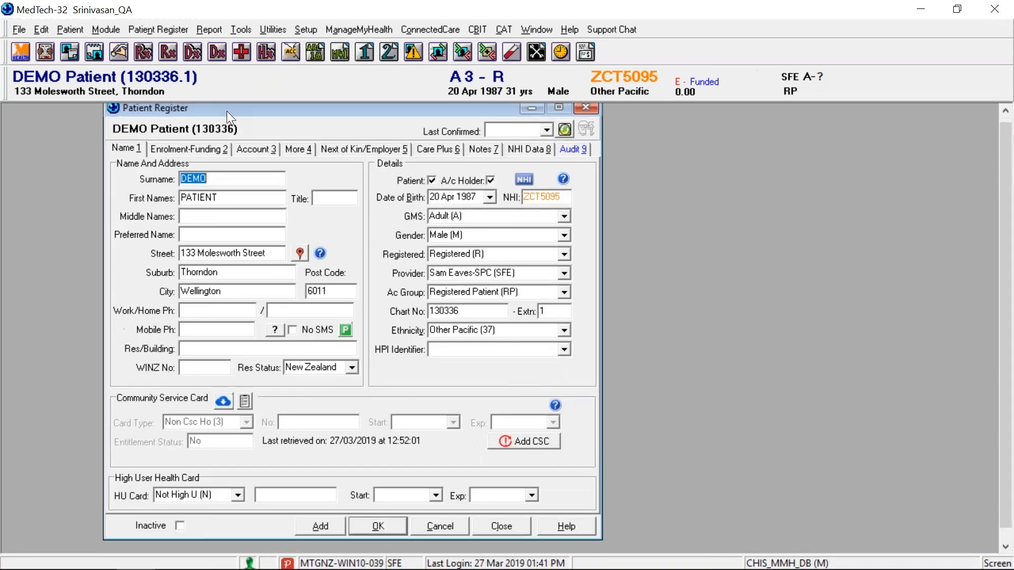
left_click(204, 148)
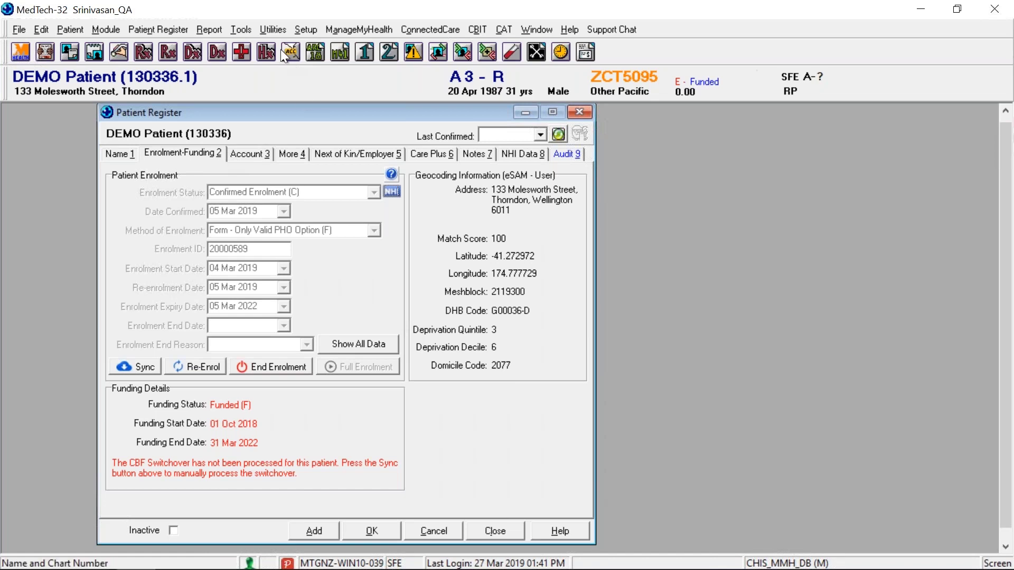
left_click(246, 29)
mouse_move(288, 28)
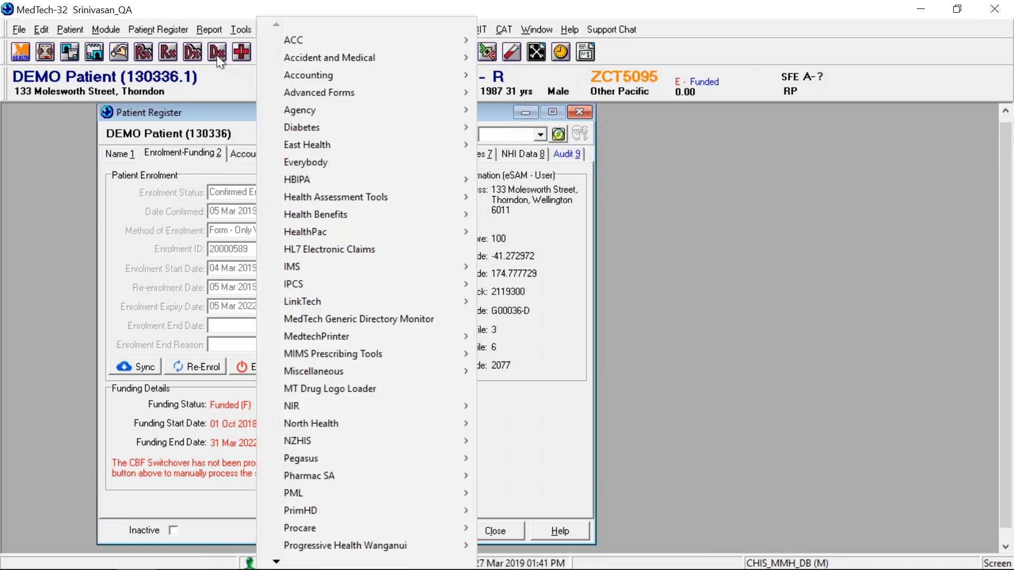
left_click(221, 133)
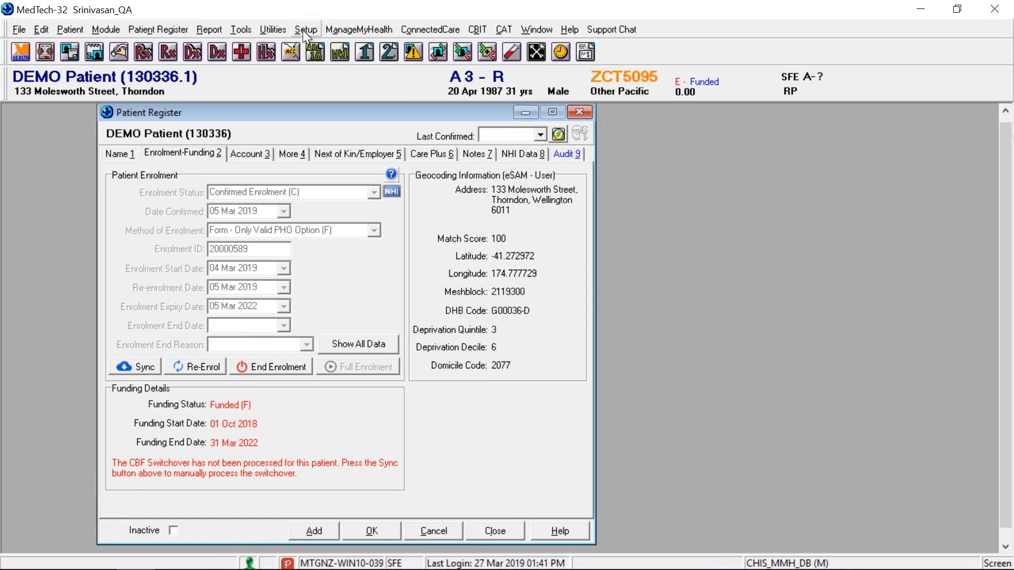
Open the CBF Switchover page of the NES Setup for Connected Health Information Services.
left_click(306, 30)
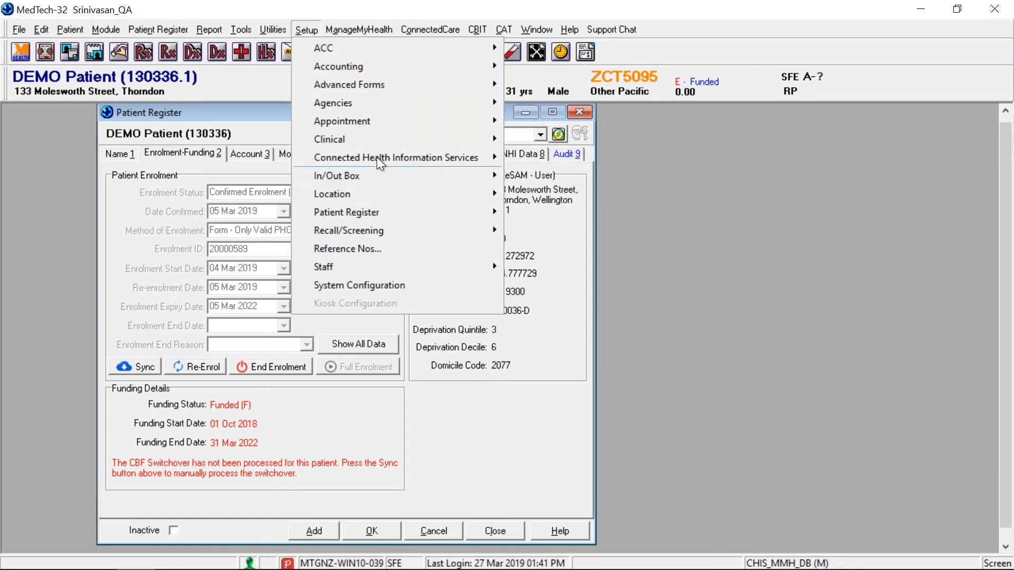
mouse_move(437, 160)
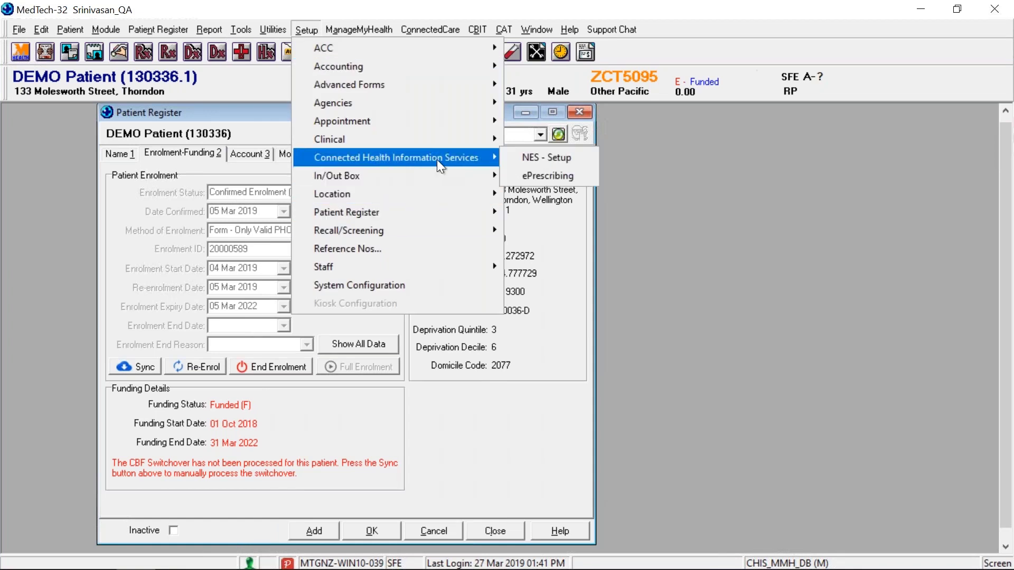
left_click(541, 157)
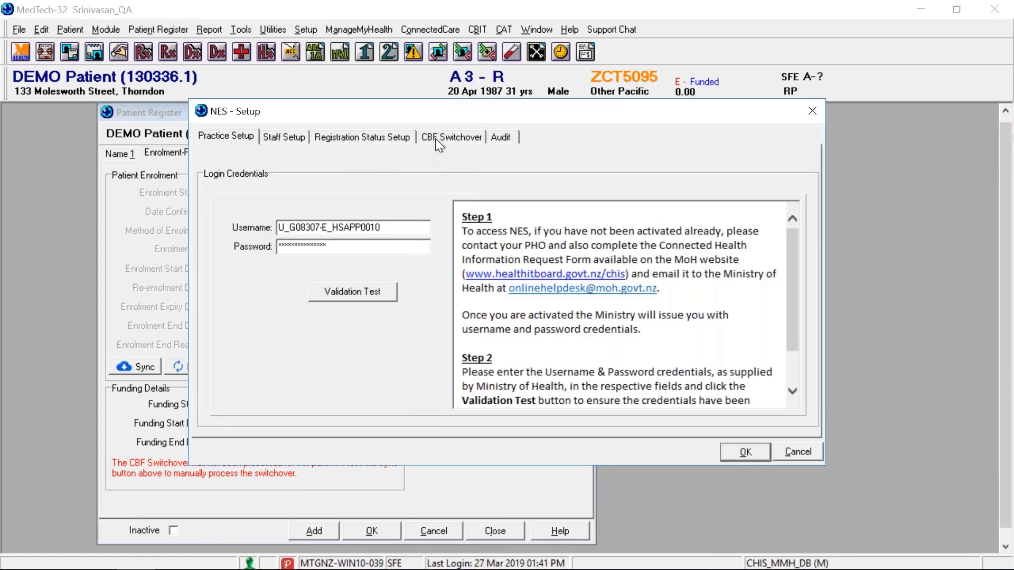
left_click(435, 138)
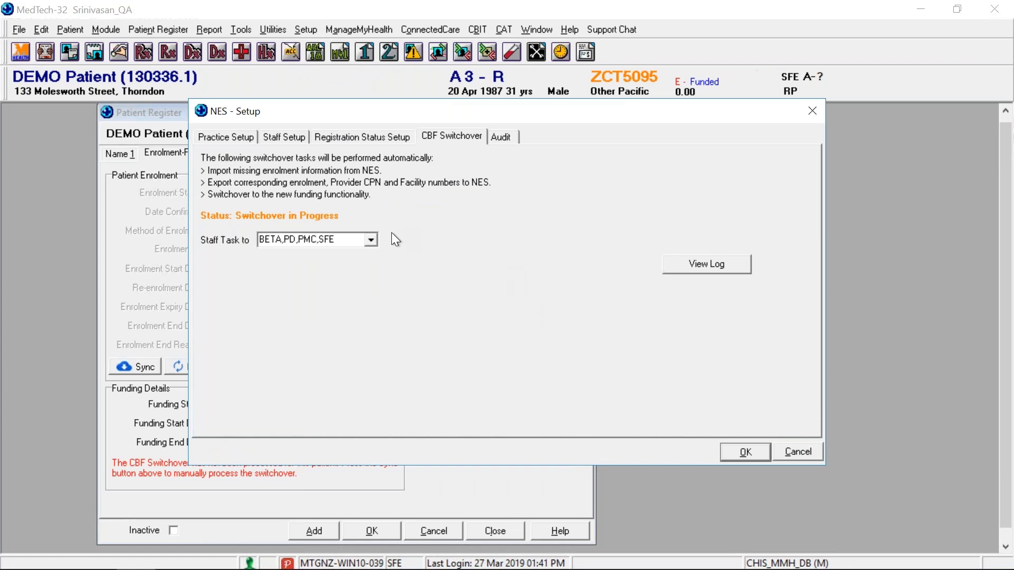
Try changing the staff assigned to the switchover tasks and discard the selection.
left_click(371, 239)
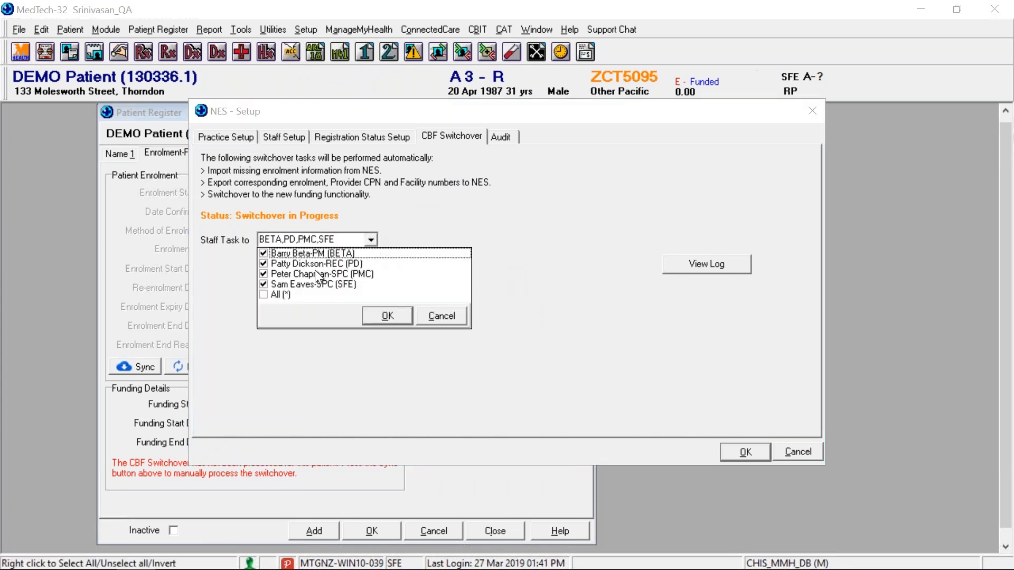
left_click(264, 284)
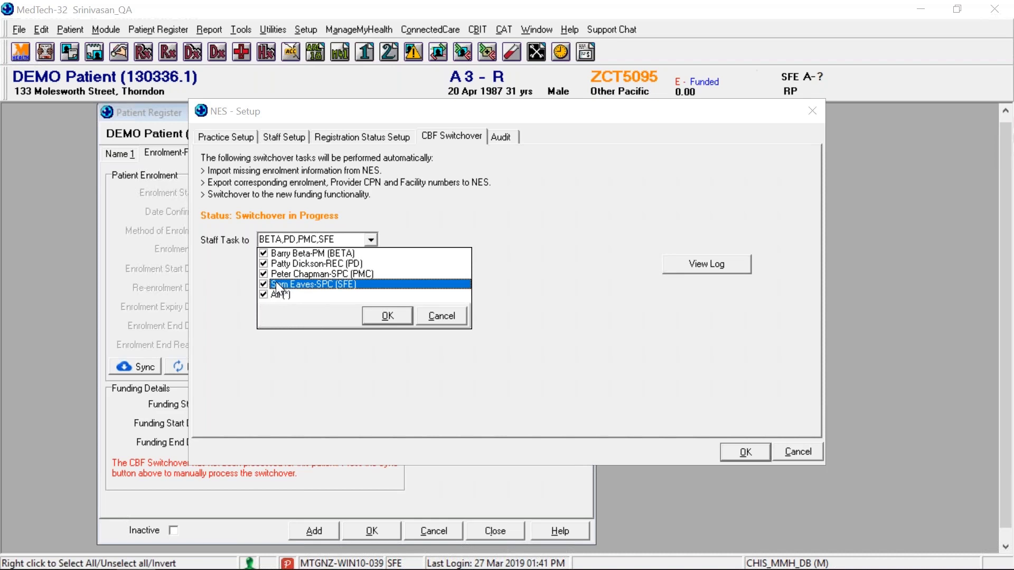
left_click(442, 316)
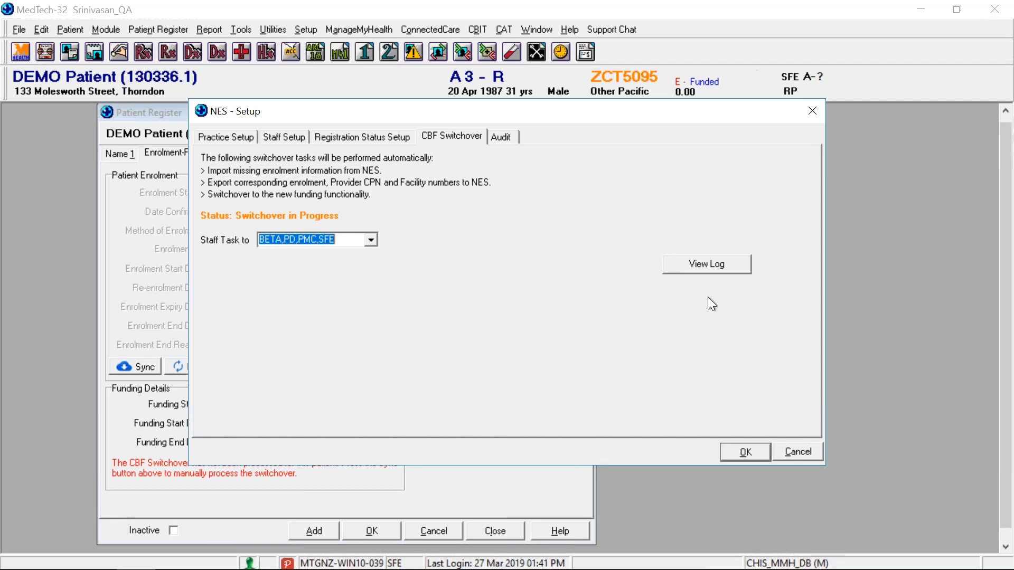
View the switchover log filtered to Information (INFO) level for the NES Funding Switchover application.
left_click(710, 262)
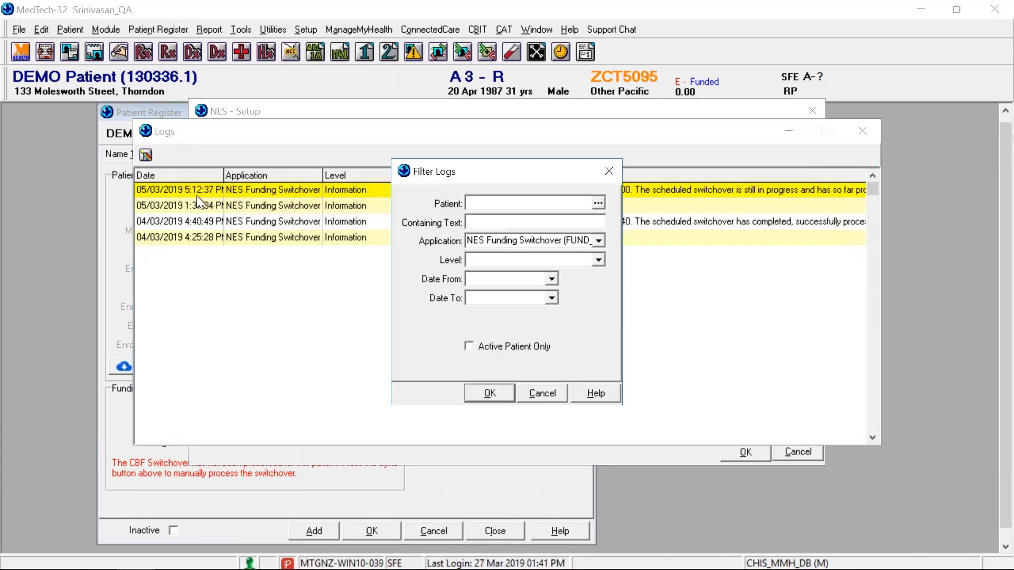
left_click(598, 260)
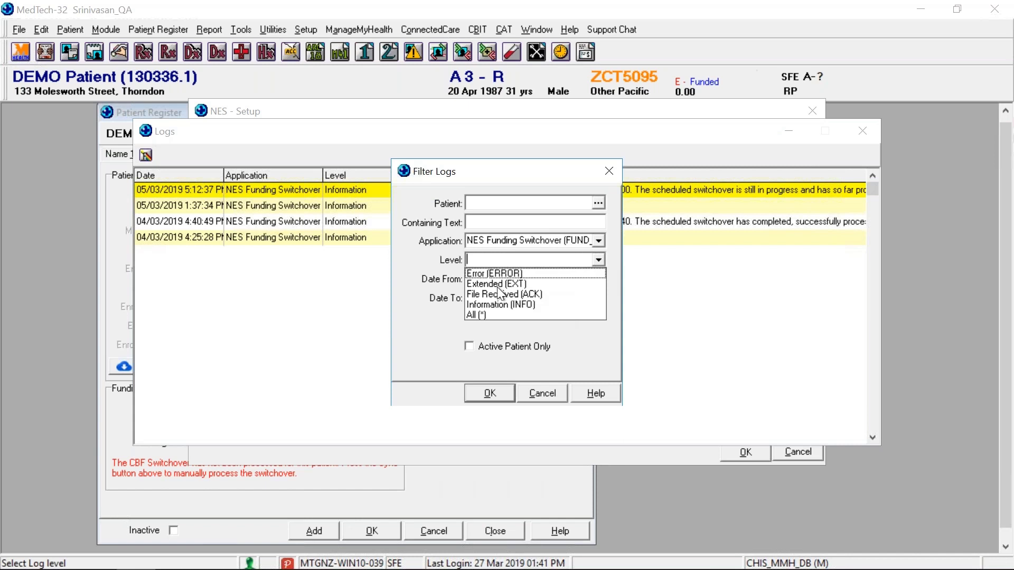
left_click(495, 304)
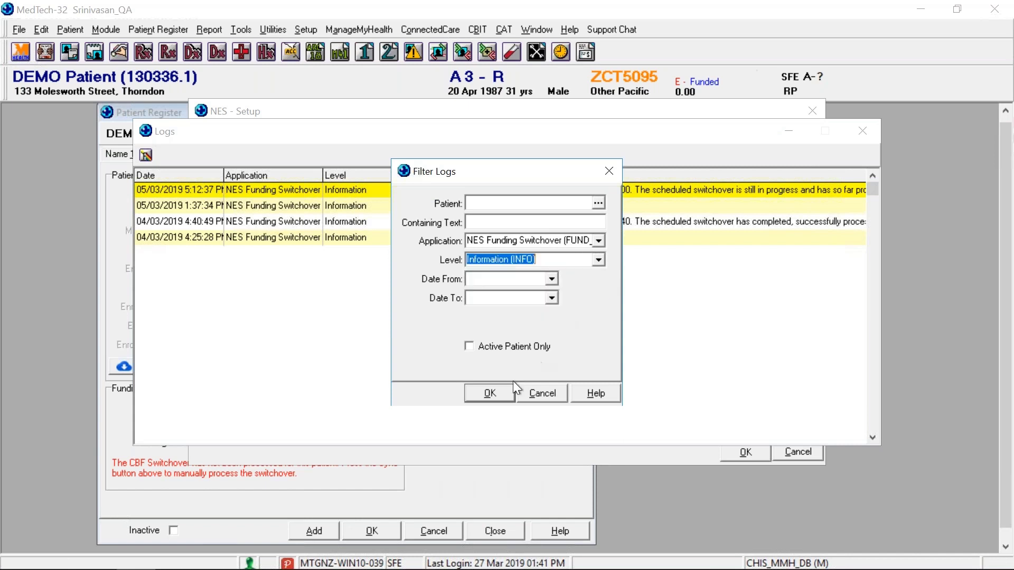
left_click(486, 394)
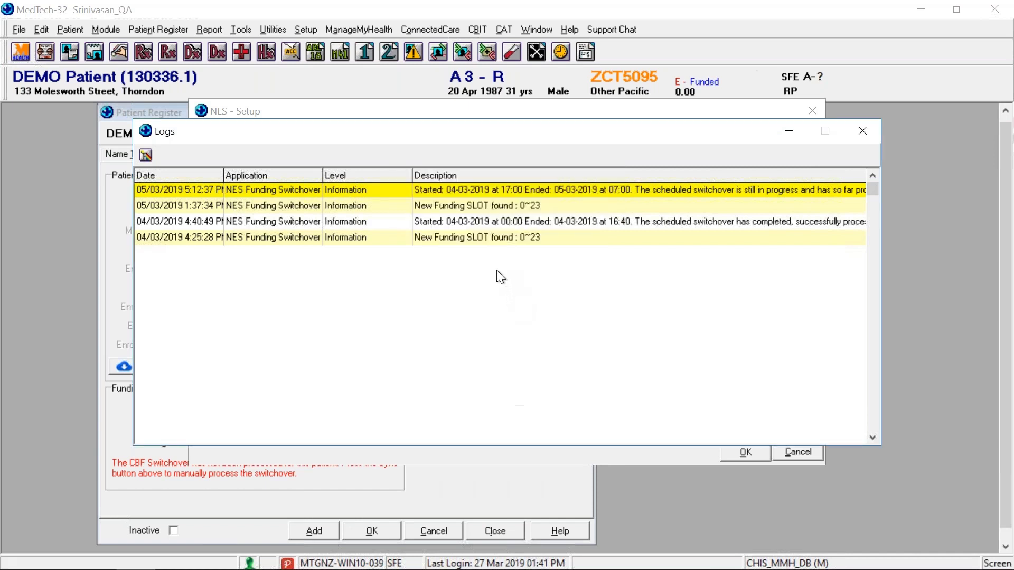
Examine the funding switchover log entries, widening and repositioning the Logs window to read their descriptions.
left_click(496, 208)
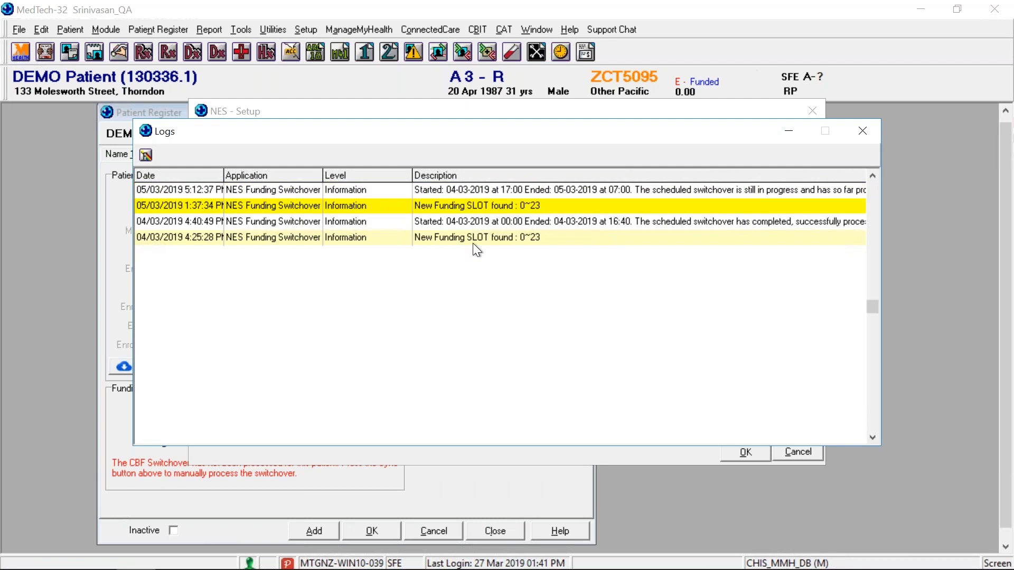
left_click(401, 221)
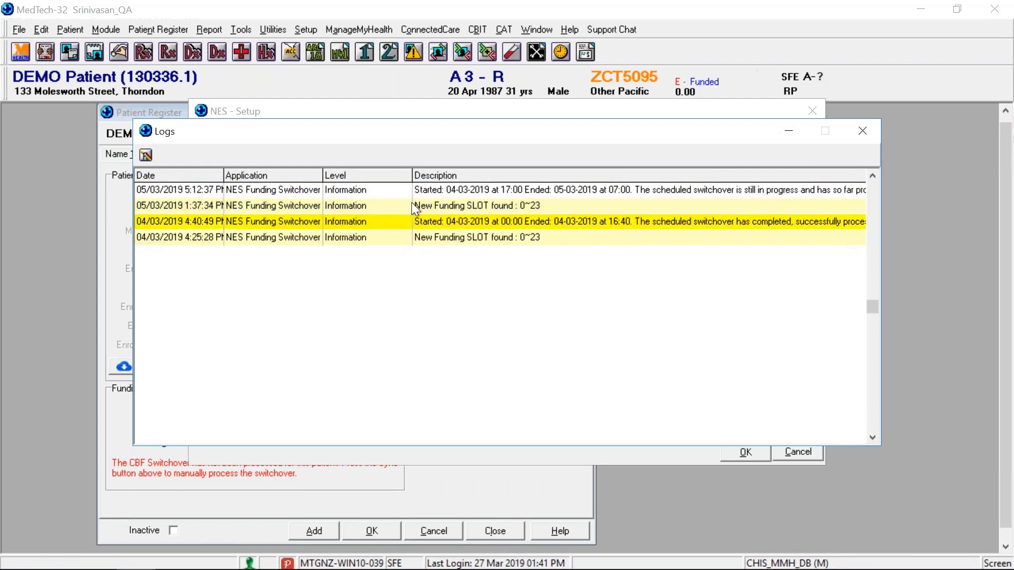
left_click(439, 195)
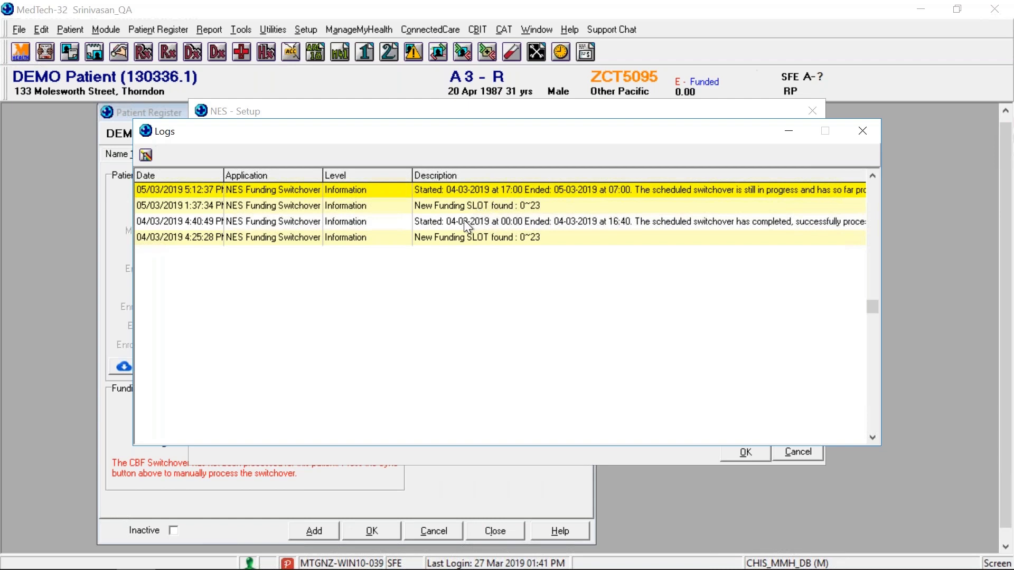
left_click(470, 223)
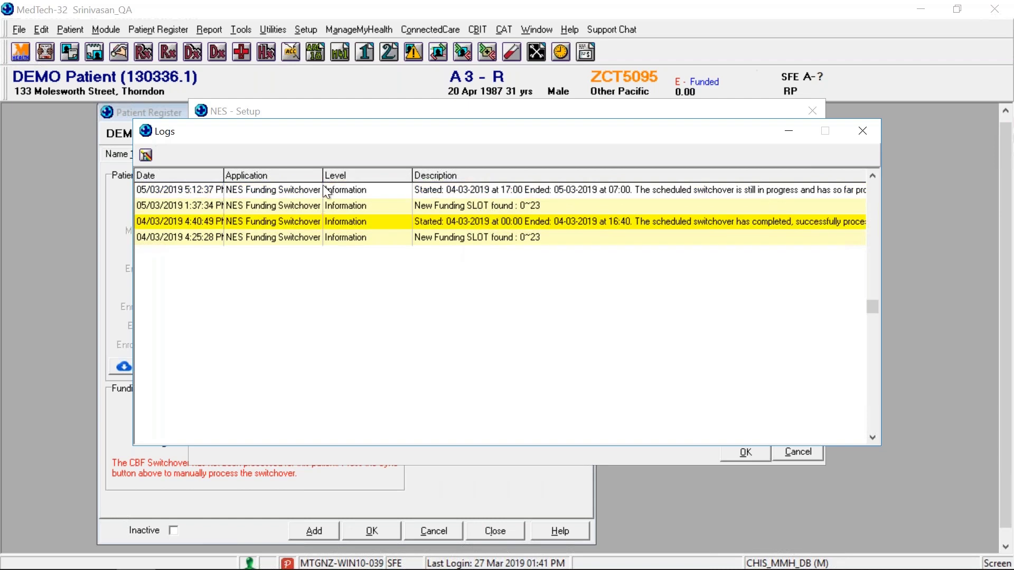
left_click(342, 192)
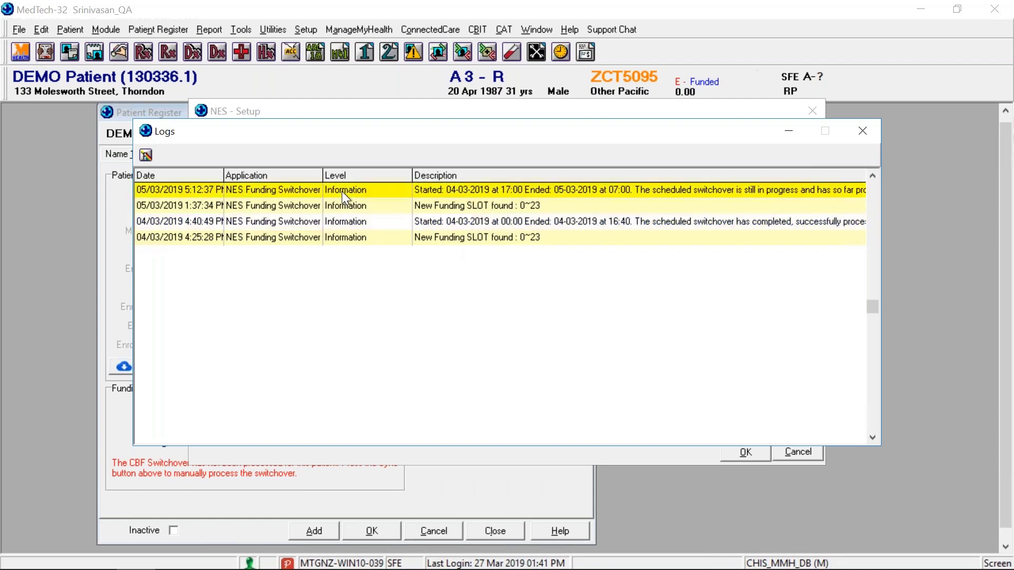
left_click(344, 221)
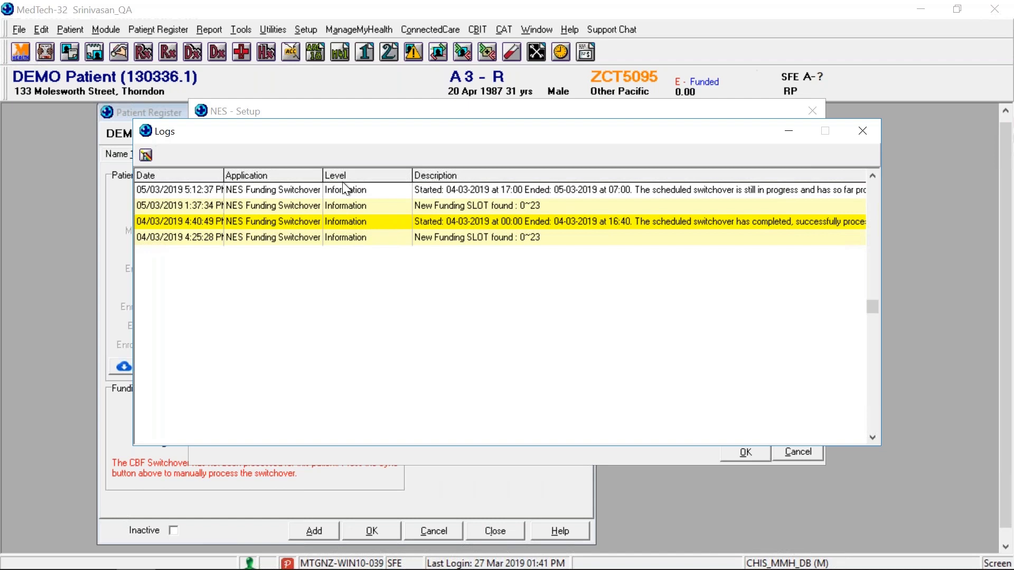
left_click(349, 191)
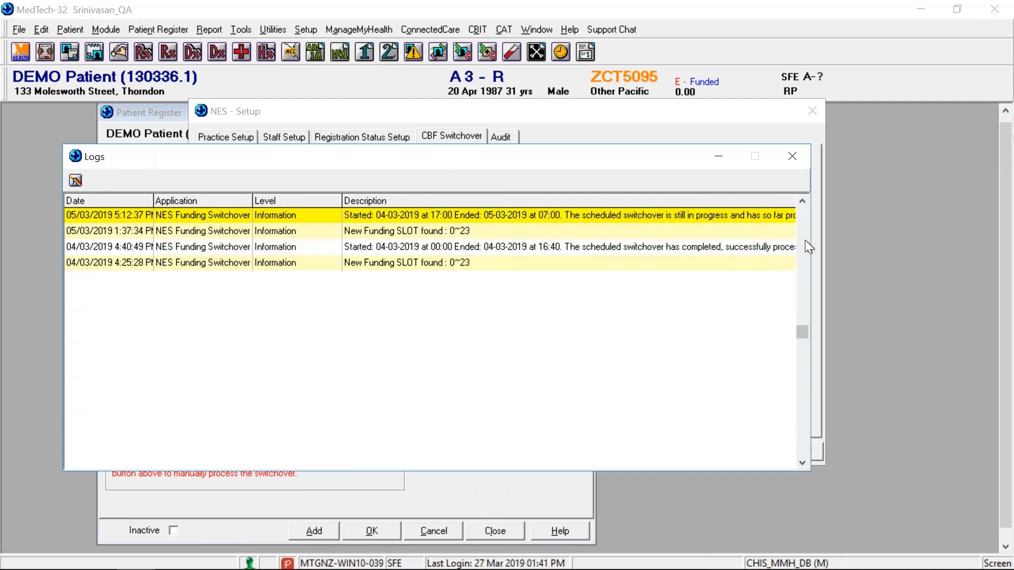
left_click_drag(867, 225, 971, 221)
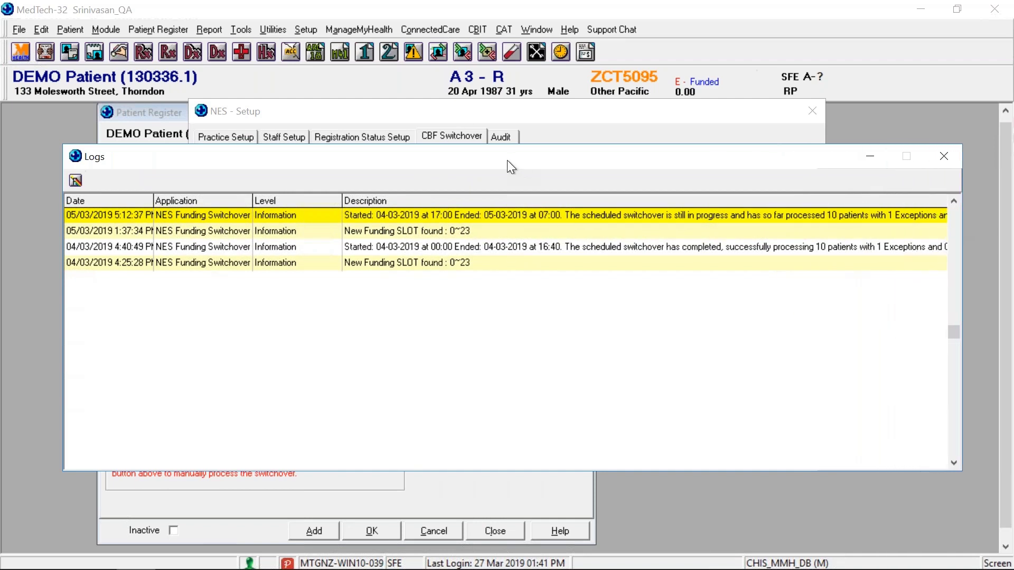
left_click_drag(486, 166, 378, 188)
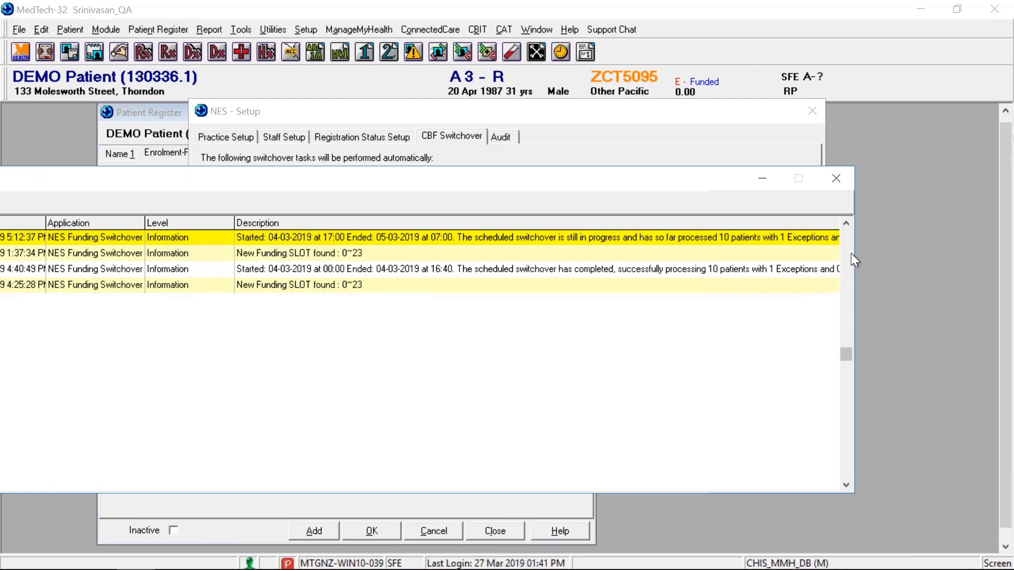
left_click_drag(853, 258, 900, 247)
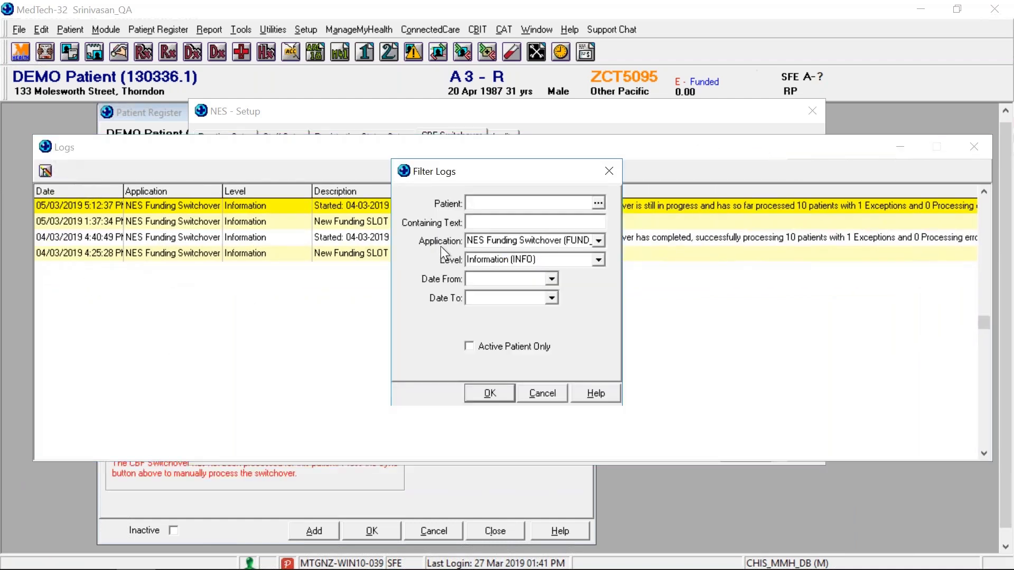
Clear the level filter of the switchover log and apply the filter.
left_click(499, 257)
key("Delete")
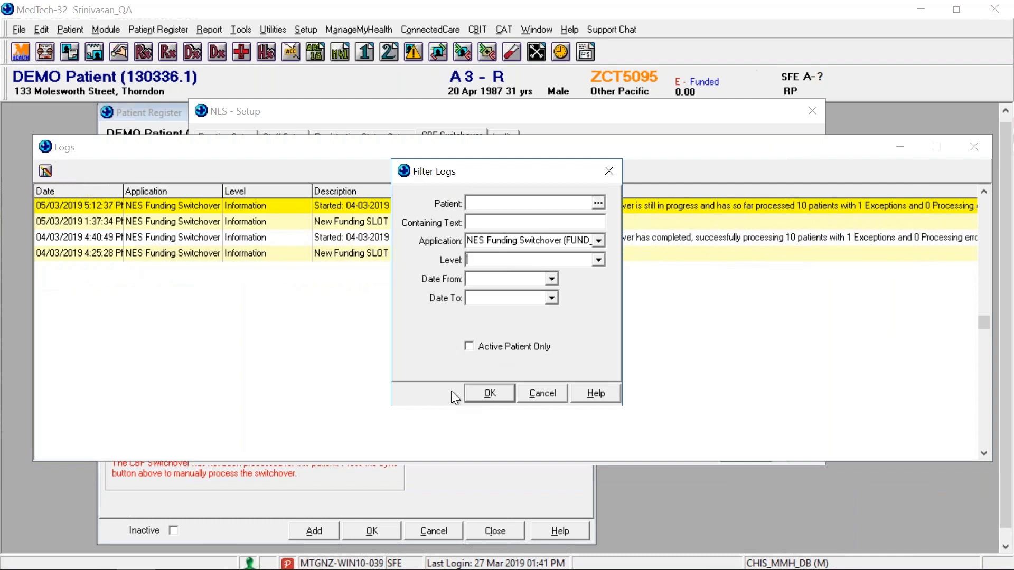
left_click(482, 393)
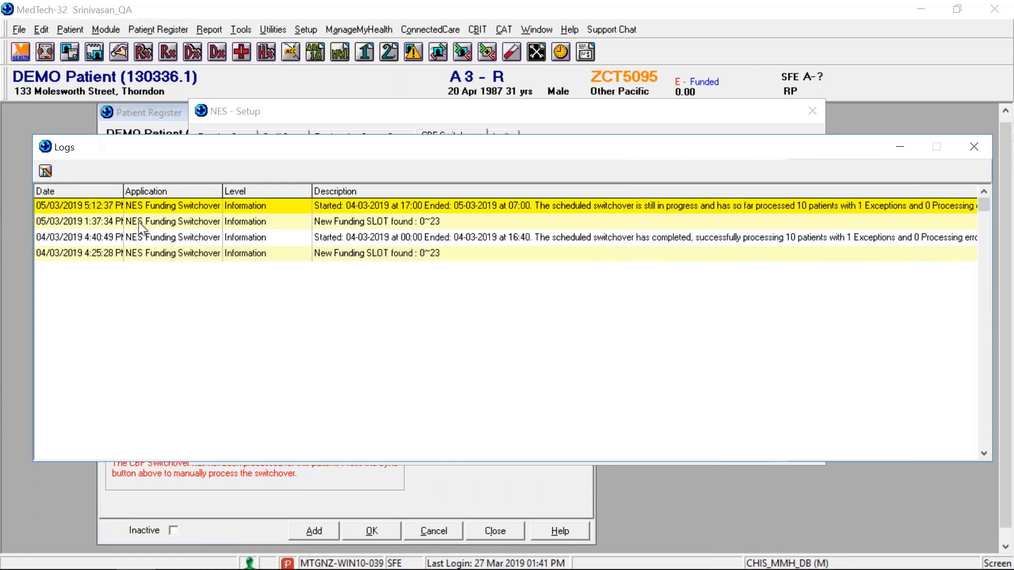
Filter the switchover log to Error (ERROR) level entries.
left_click(47, 172)
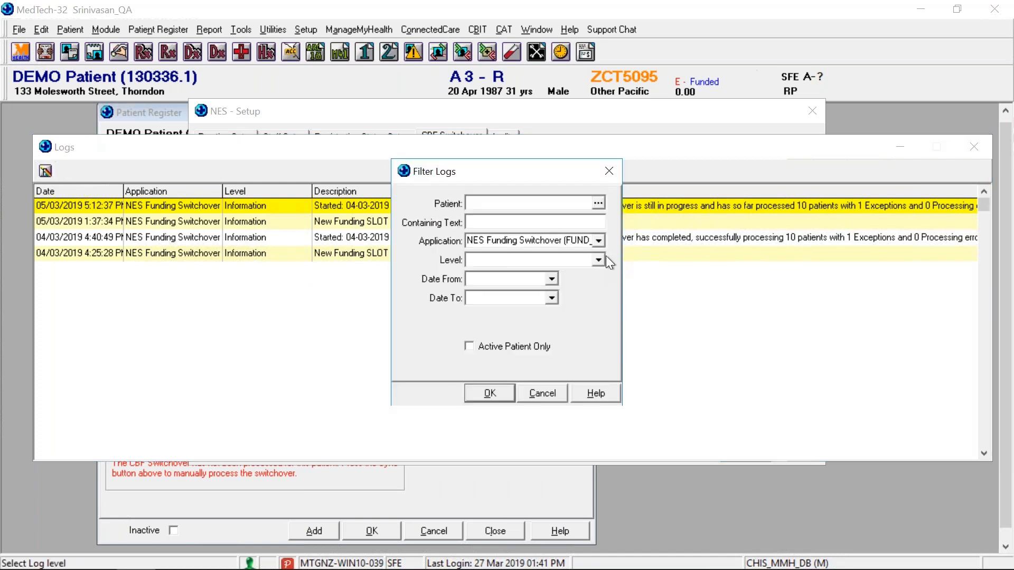
left_click(600, 258)
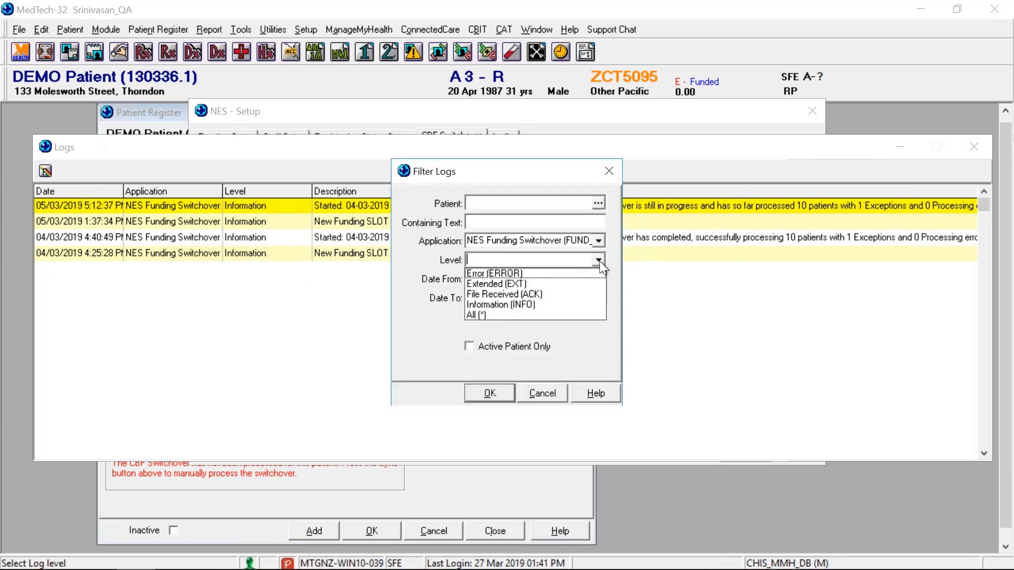
left_click(486, 271)
left_click(495, 387)
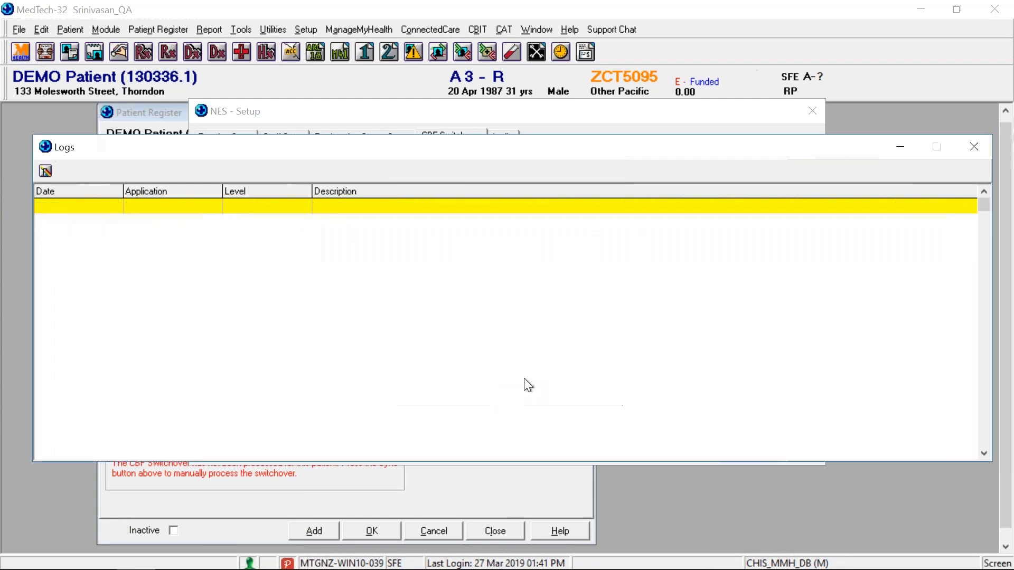
Recheck the log filter without changing it, and close the switchover log and NES Setup.
left_click(46, 170)
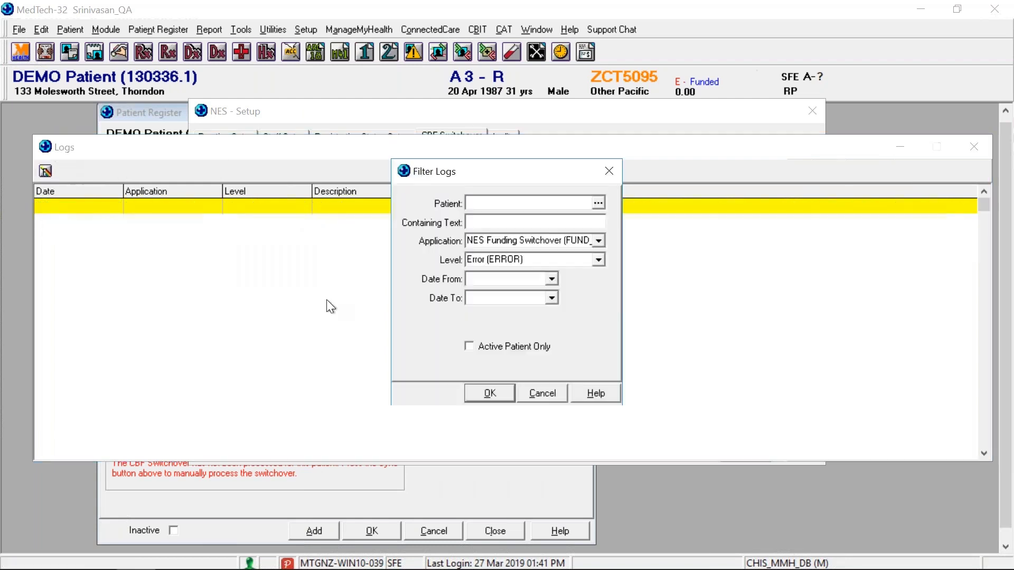
left_click(542, 393)
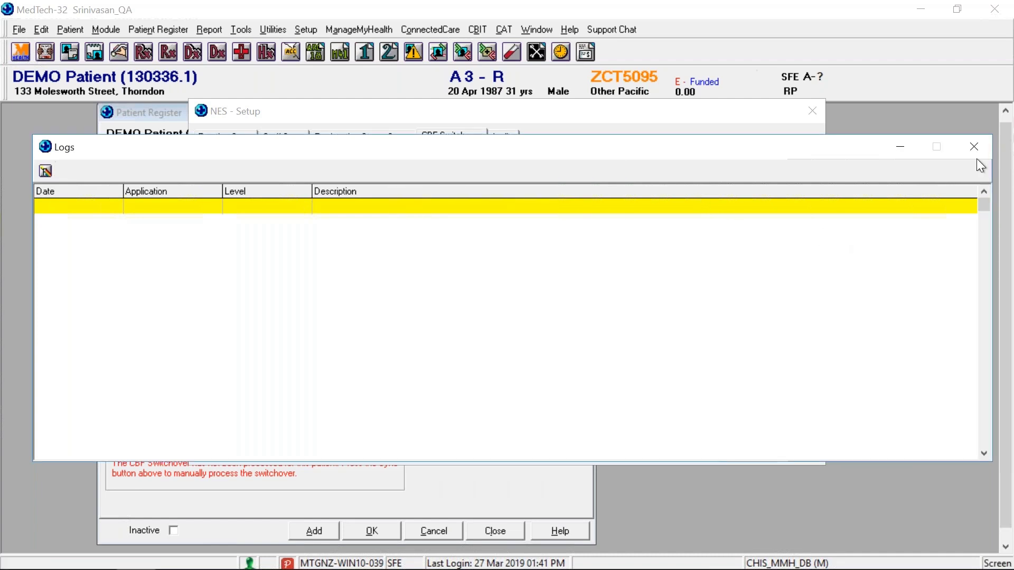
left_click(981, 142)
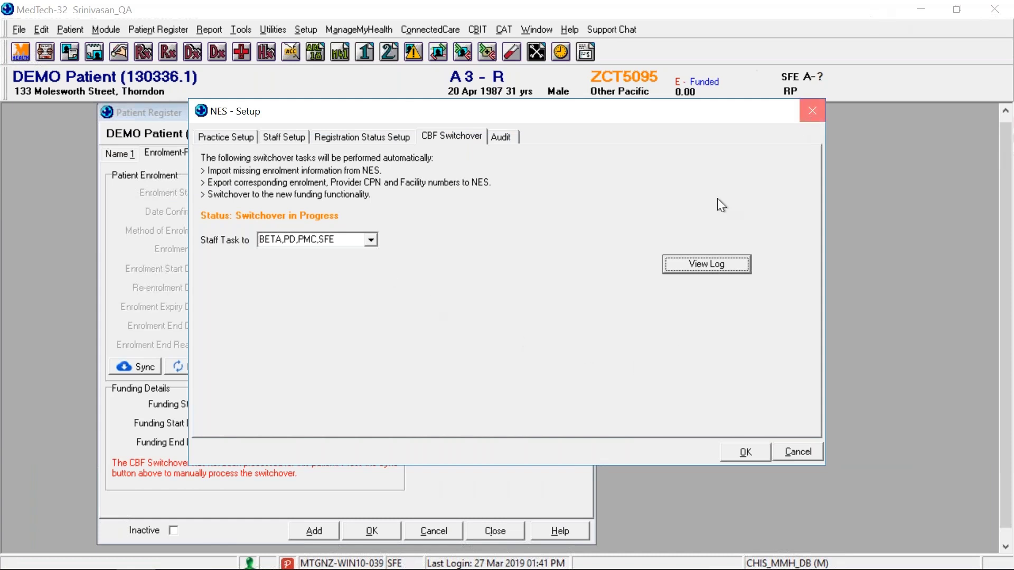
left_click(812, 111)
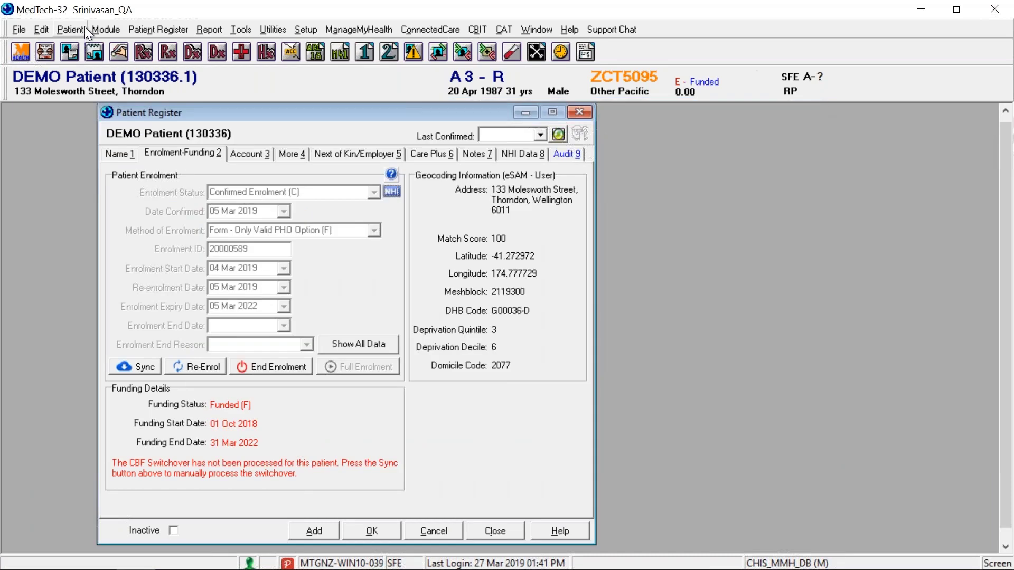
Open the Notifications Inbox and reposition and widen its window to show the full subject and status of each notification.
left_click(98, 30)
mouse_move(147, 195)
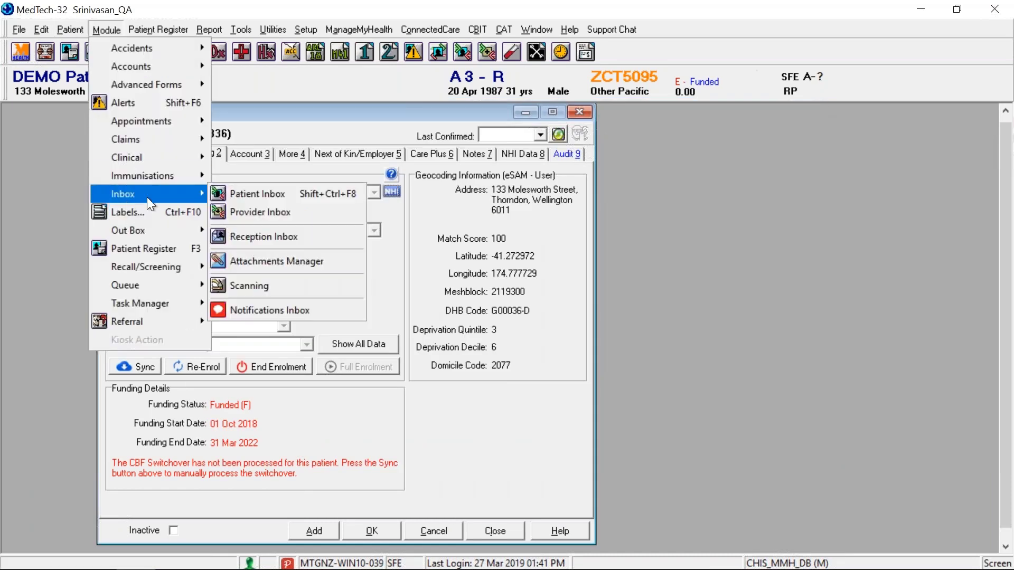
left_click(269, 309)
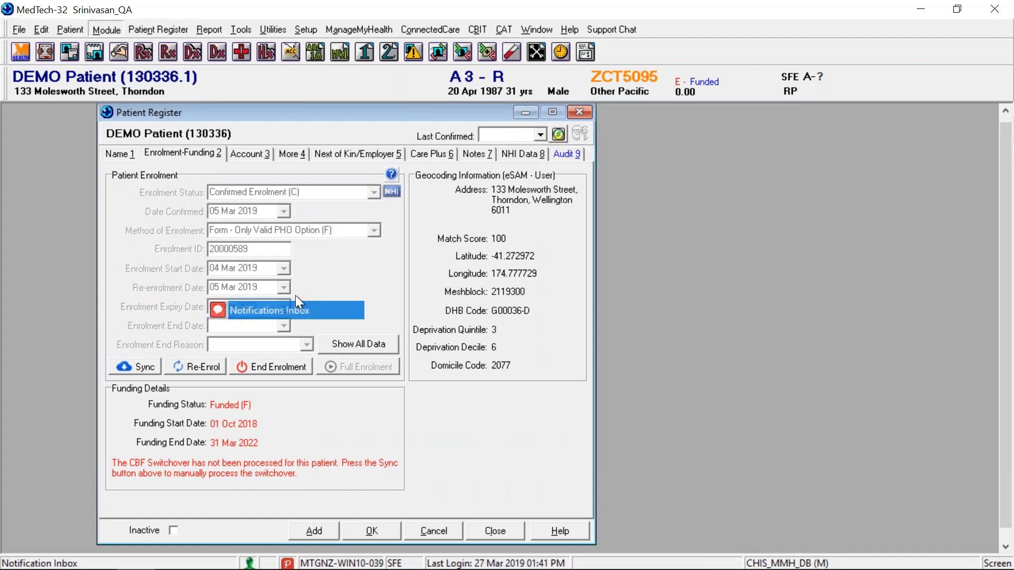
left_click_drag(160, 116, 251, 115)
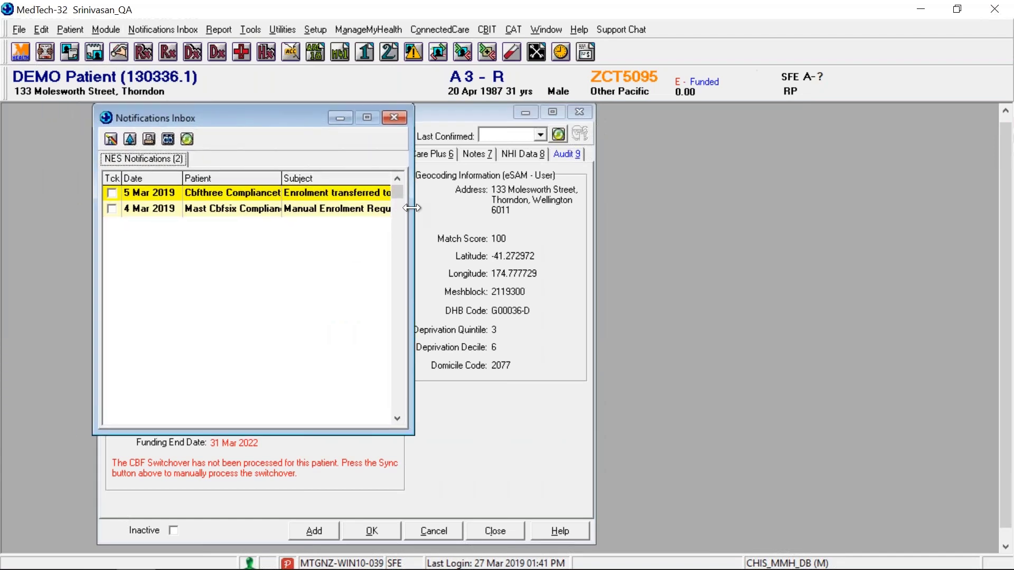
left_click_drag(410, 209, 690, 196)
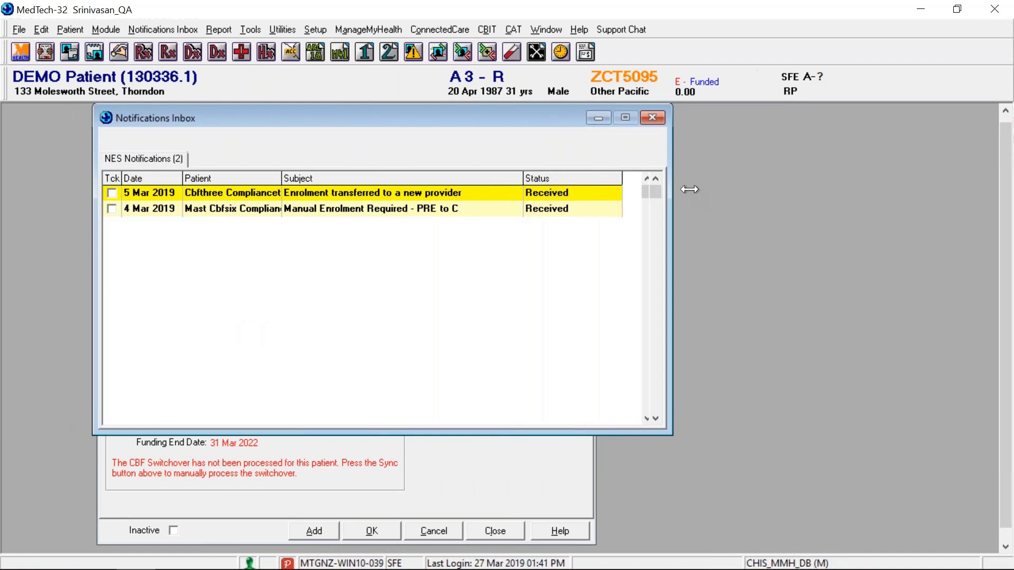
Read the NES notification "Manual Enrolment Required - PRE to C", dismissing the patient alert, and cancel out of the message and inbox.
left_click(366, 213)
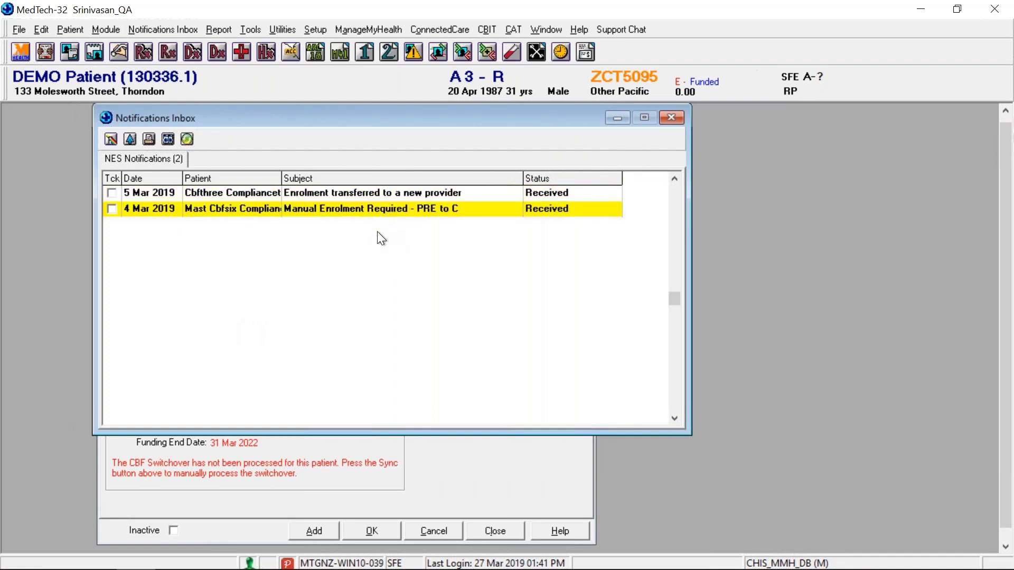
double_click(306, 211)
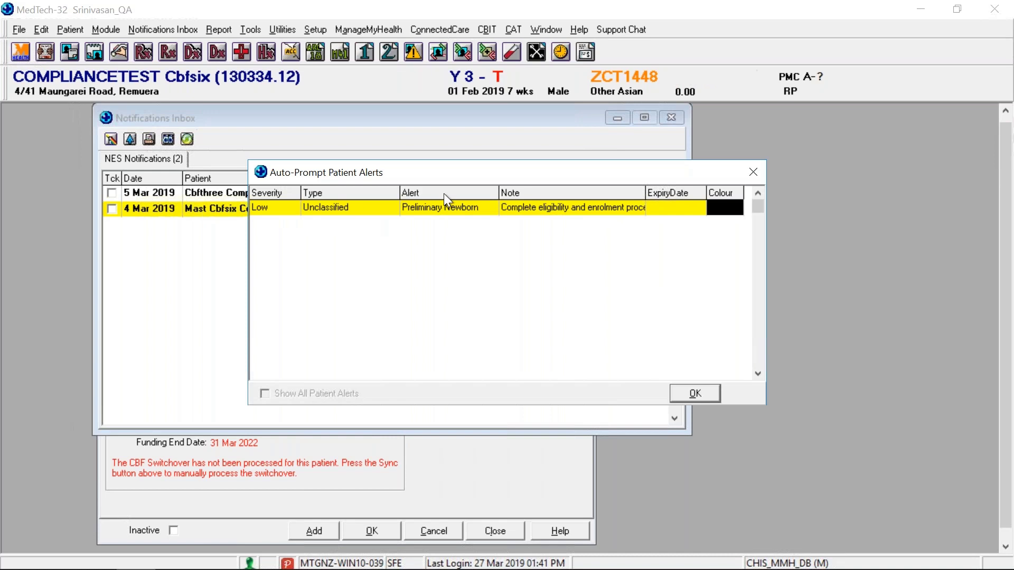
left_click(753, 173)
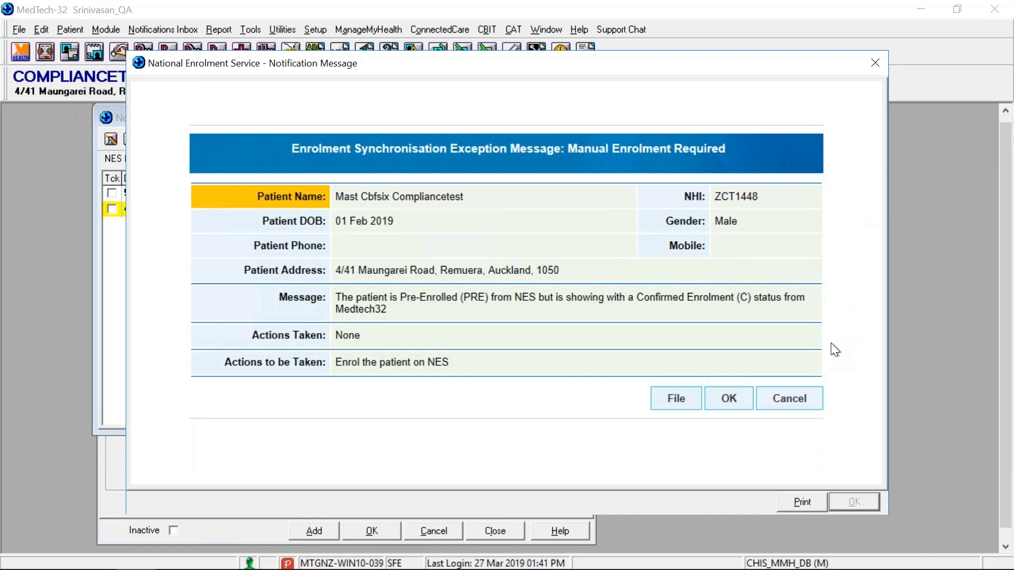
left_click(798, 396)
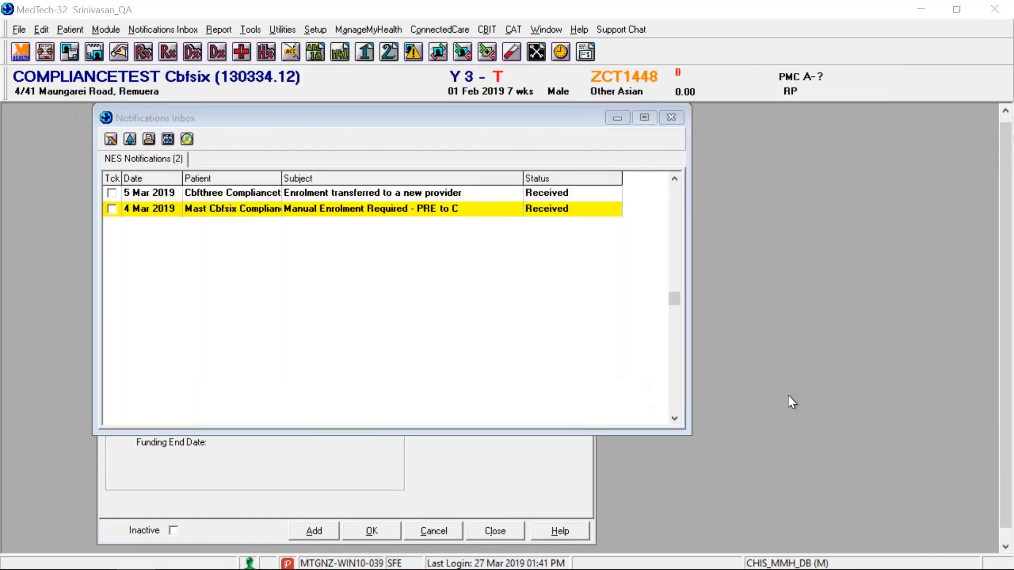
left_click(672, 117)
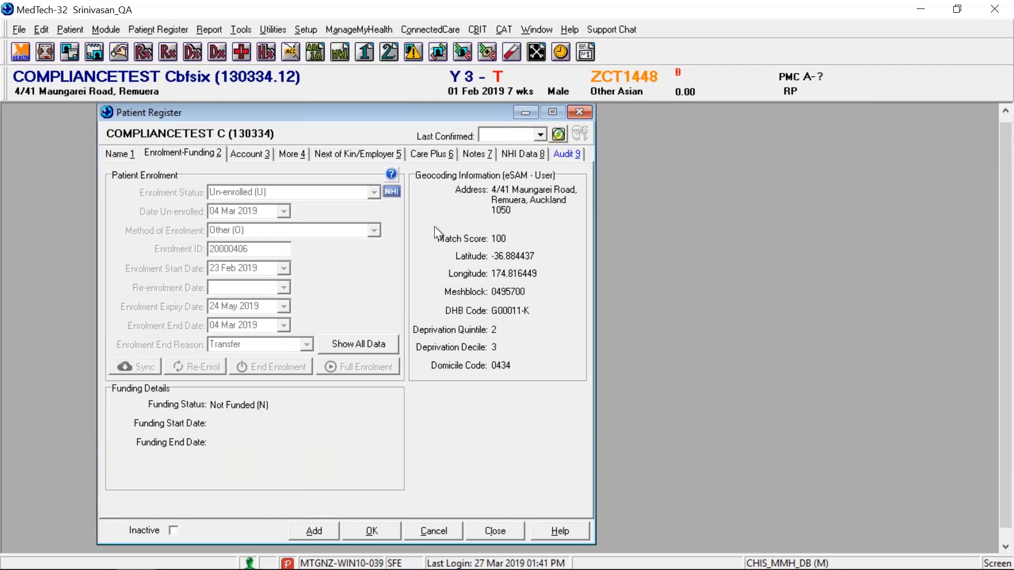
Search the patient register for "DEMO" and open the second patient listed.
key("F3")
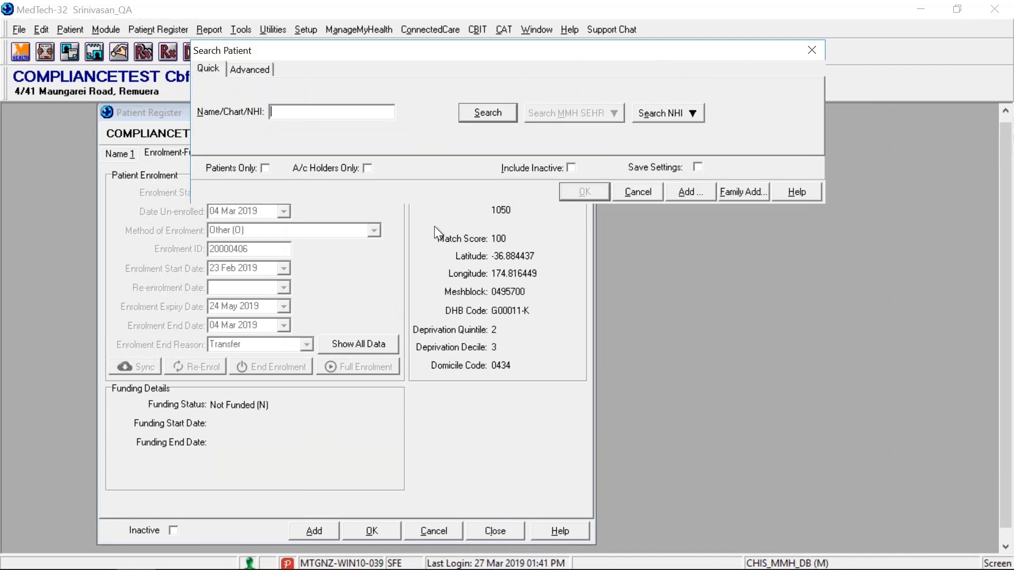
type("DEMO")
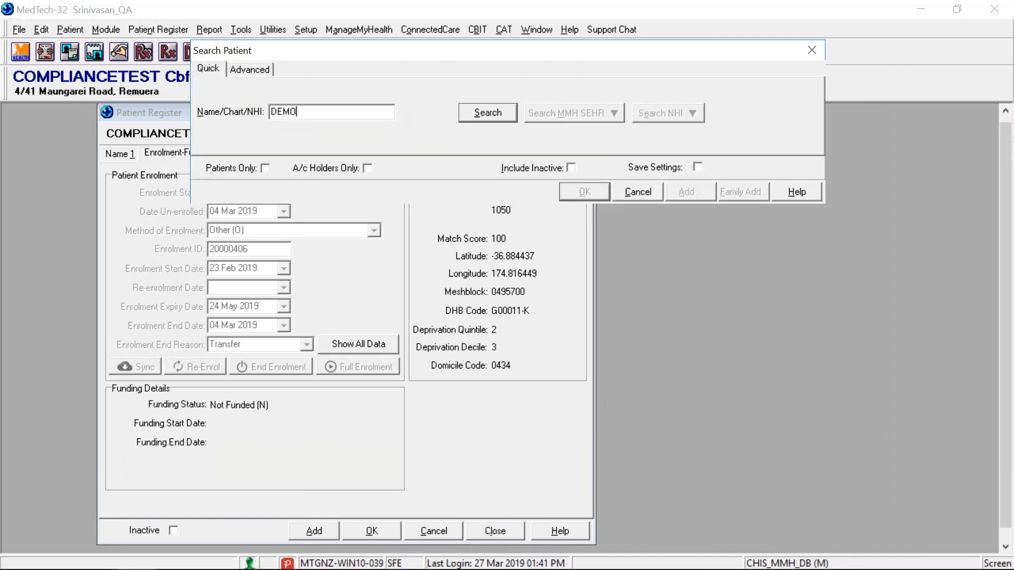
key("Return")
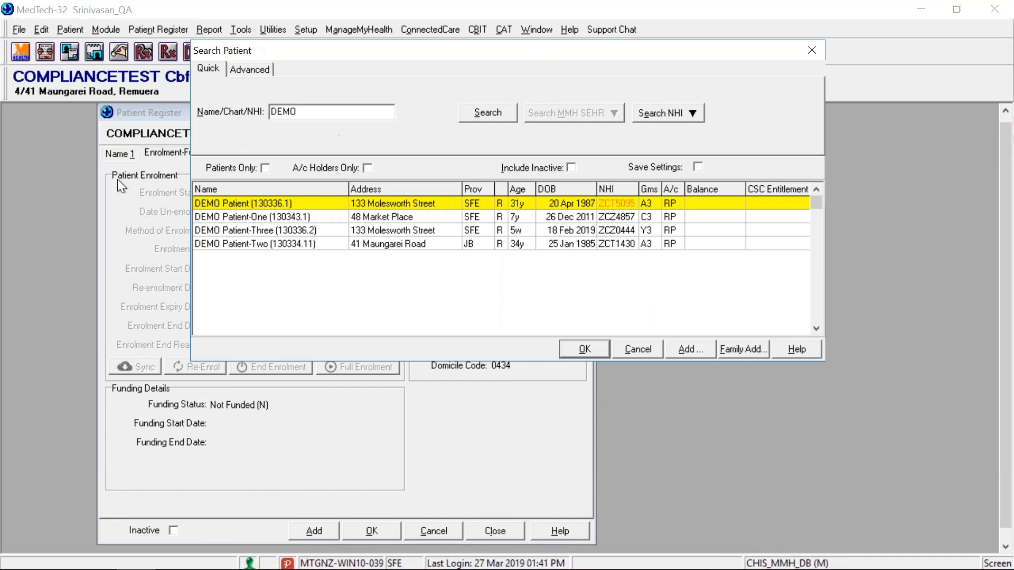
double_click(262, 214)
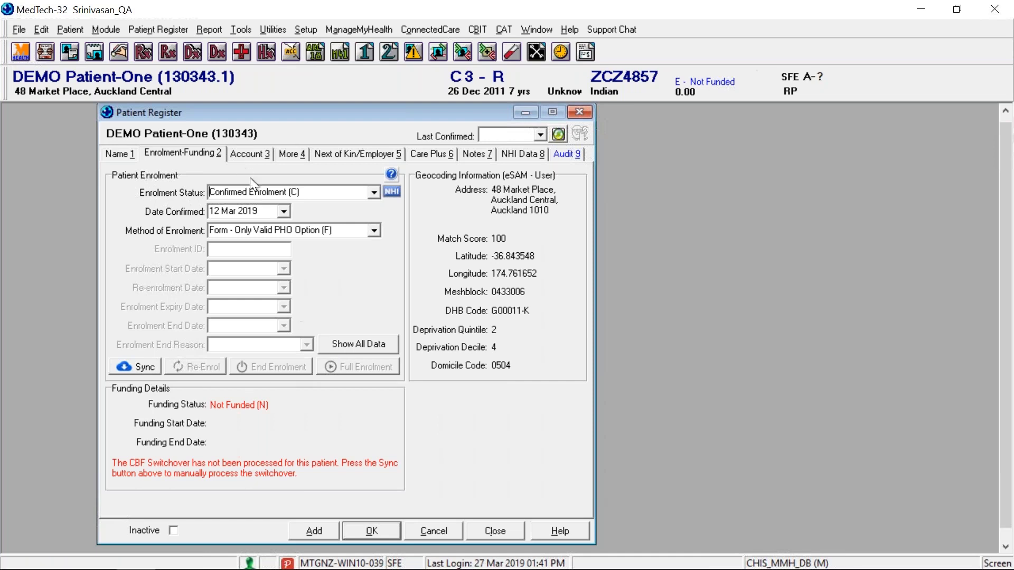
Clear the patient's enrolment status and method of enrolment, and save the record without enrolling the patient on NES.
key("Delete")
key("Tab")
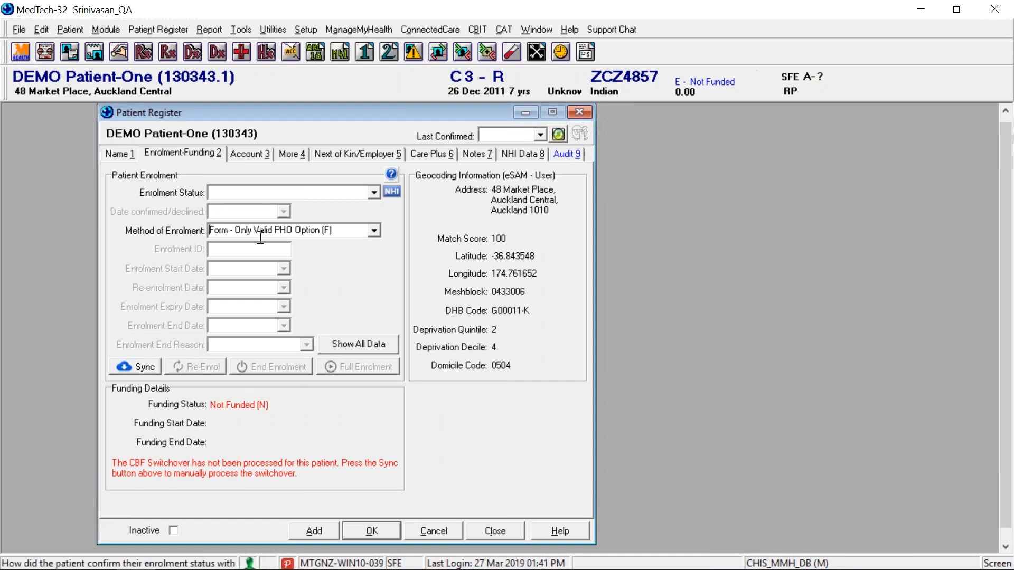
key("Delete")
left_click(381, 533)
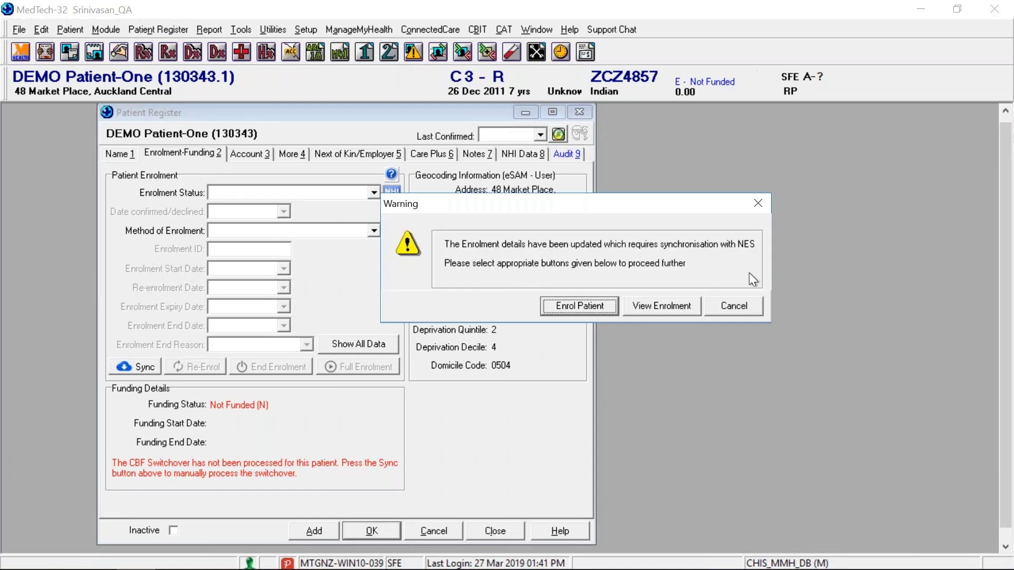
left_click(725, 304)
Set the enrolment status to Confirmed Enrolment (C) with method Form - Only Valid PHO Option (F), and save without enrolling on NES.
left_click(174, 152)
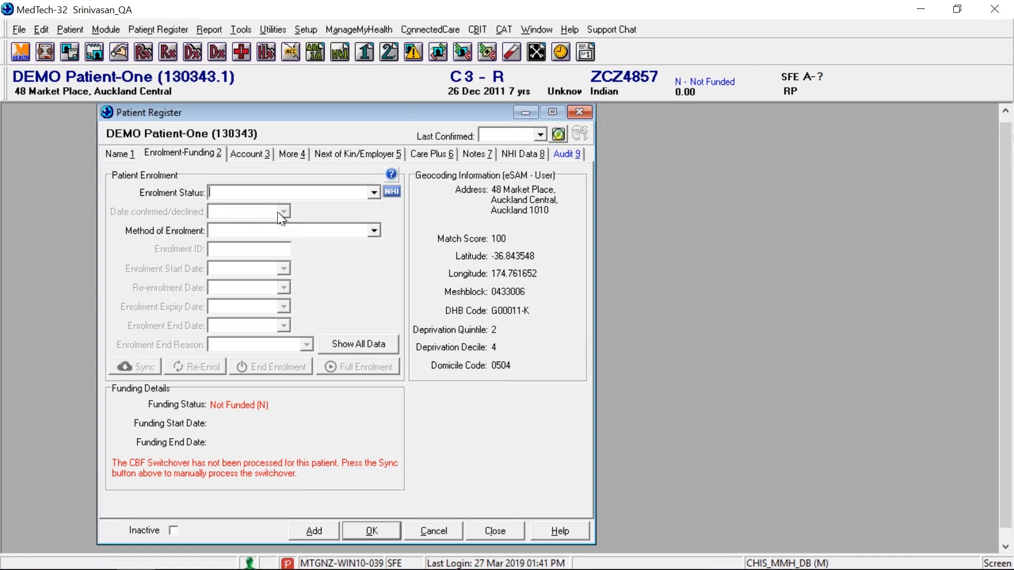
left_click(373, 192)
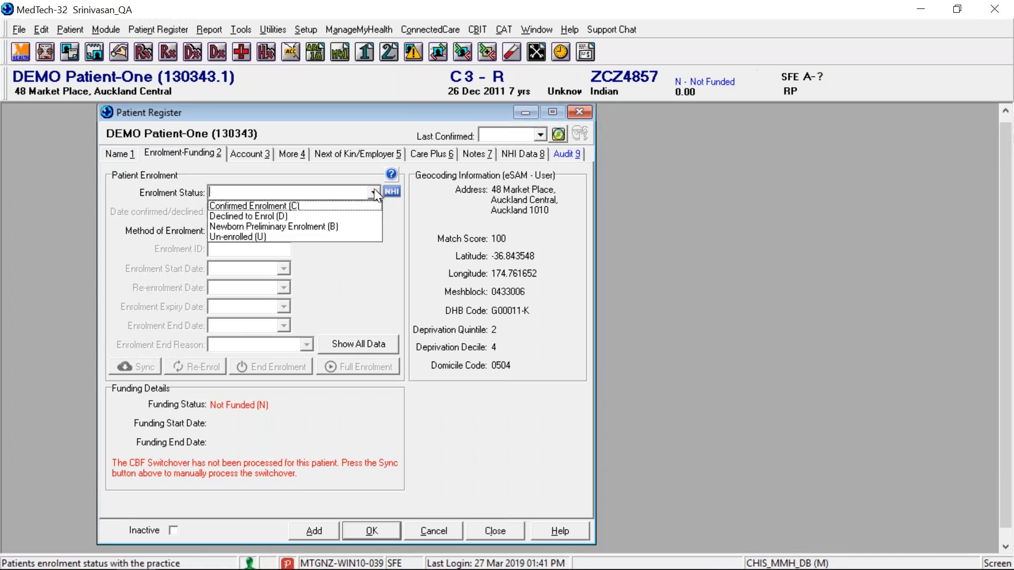
left_click(347, 204)
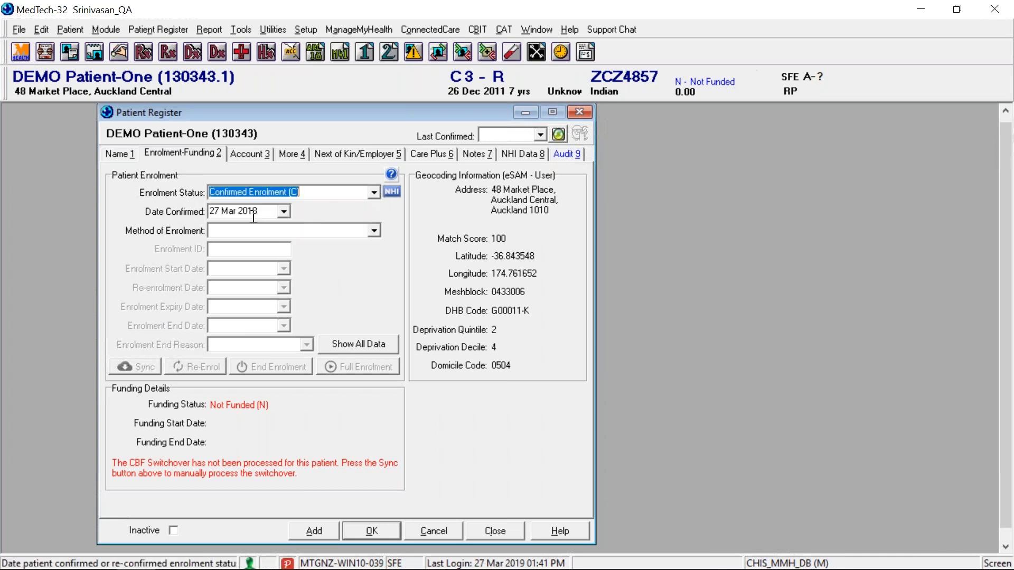
left_click(375, 229)
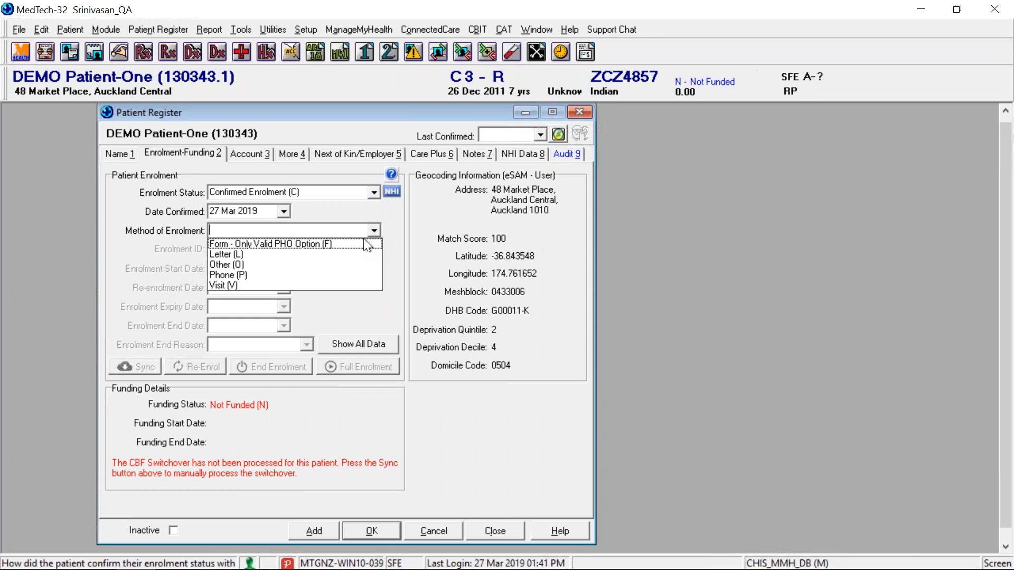
left_click(297, 244)
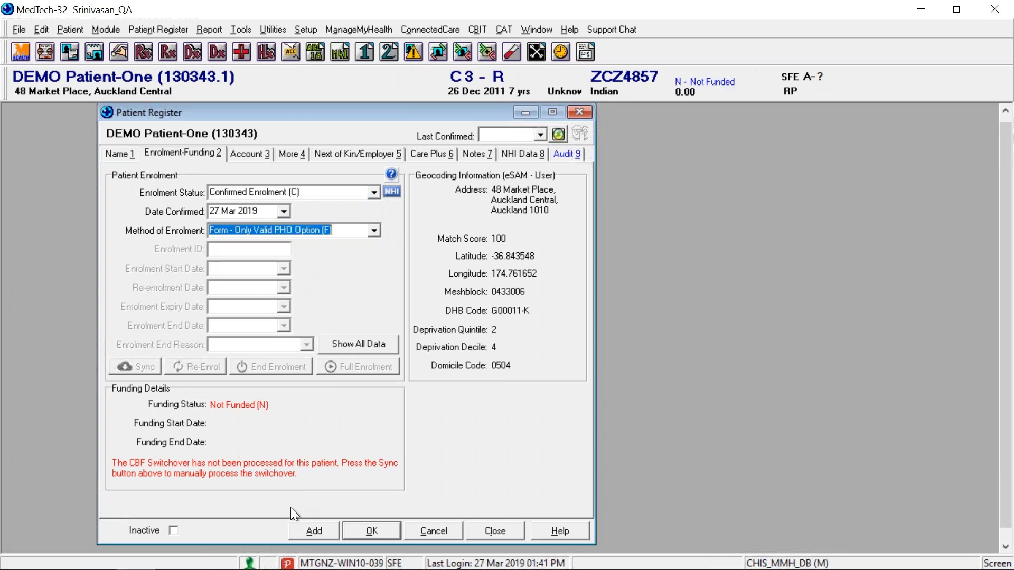
left_click(368, 532)
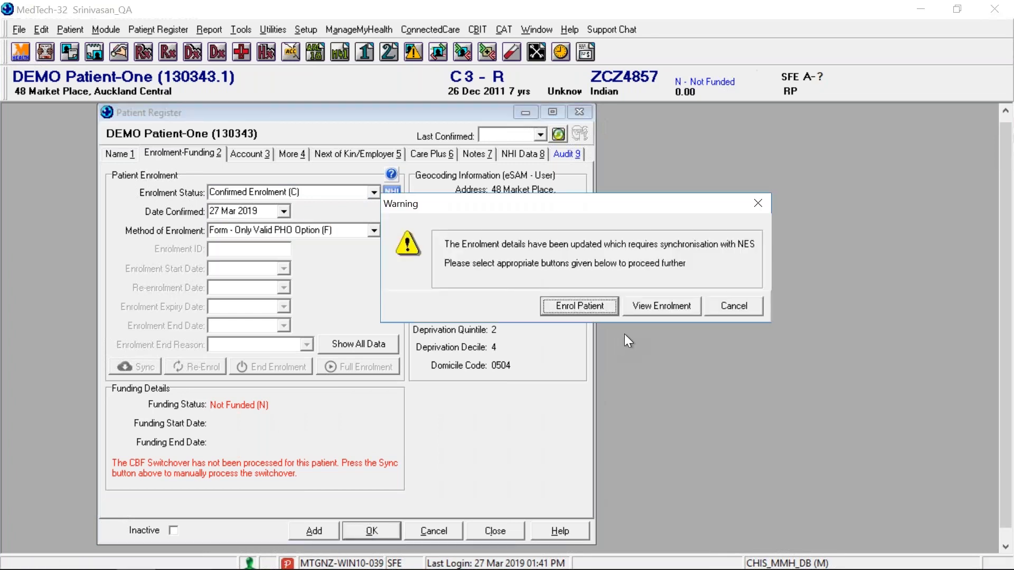
left_click(712, 302)
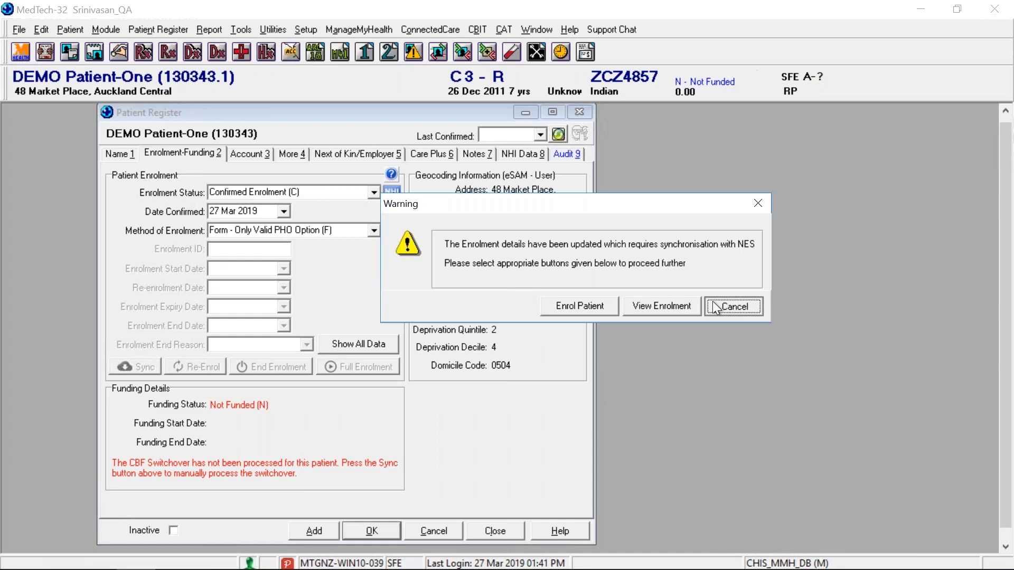
Return to the patient's enrolment and funding details, try to sync the enrolment with NES, and dismiss the message.
left_click(166, 157)
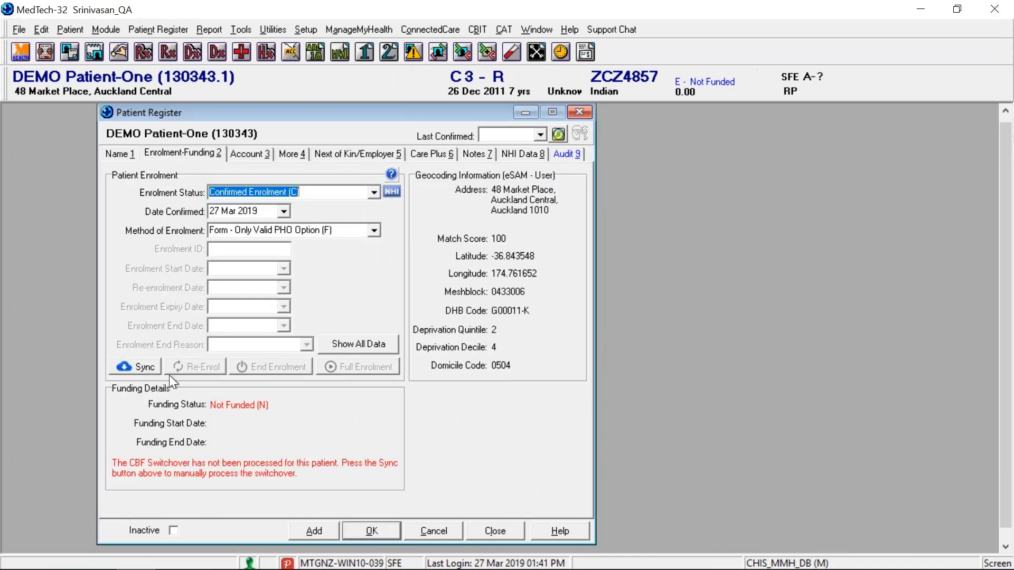
left_click(144, 367)
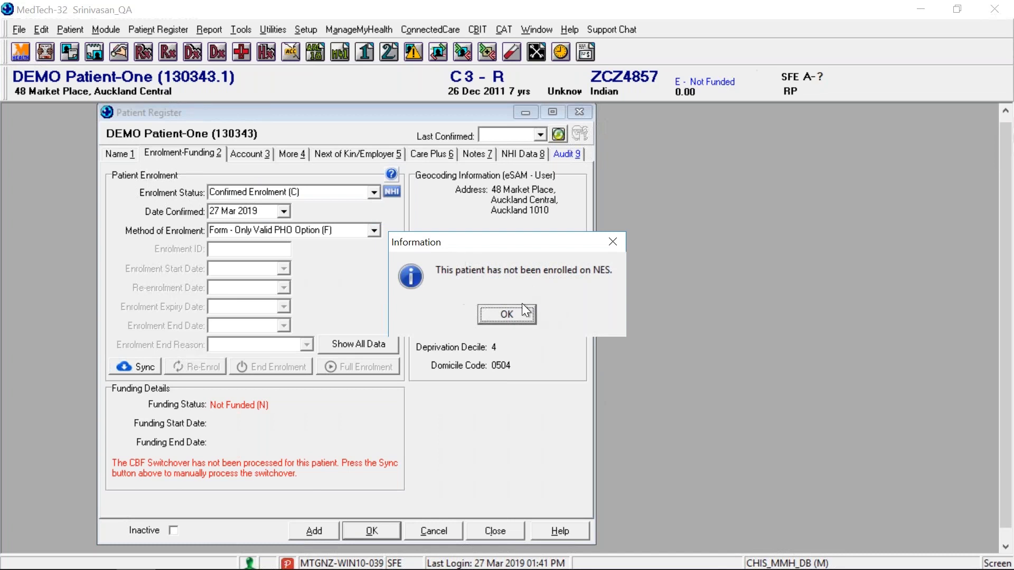
left_click(502, 313)
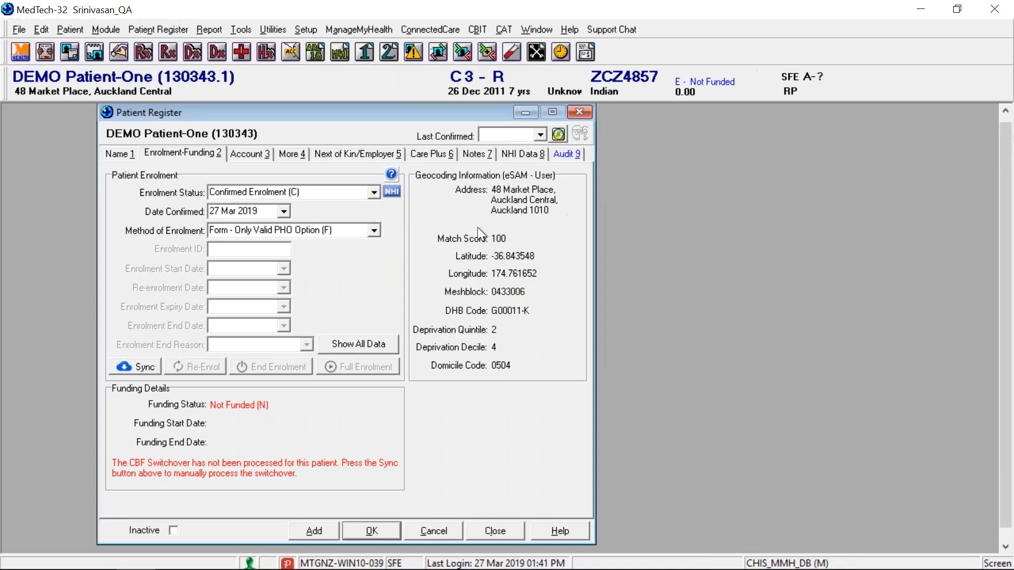
Open the patient's NHI demographics comparison and compare the Medtech32 and NHI details.
left_click(397, 190)
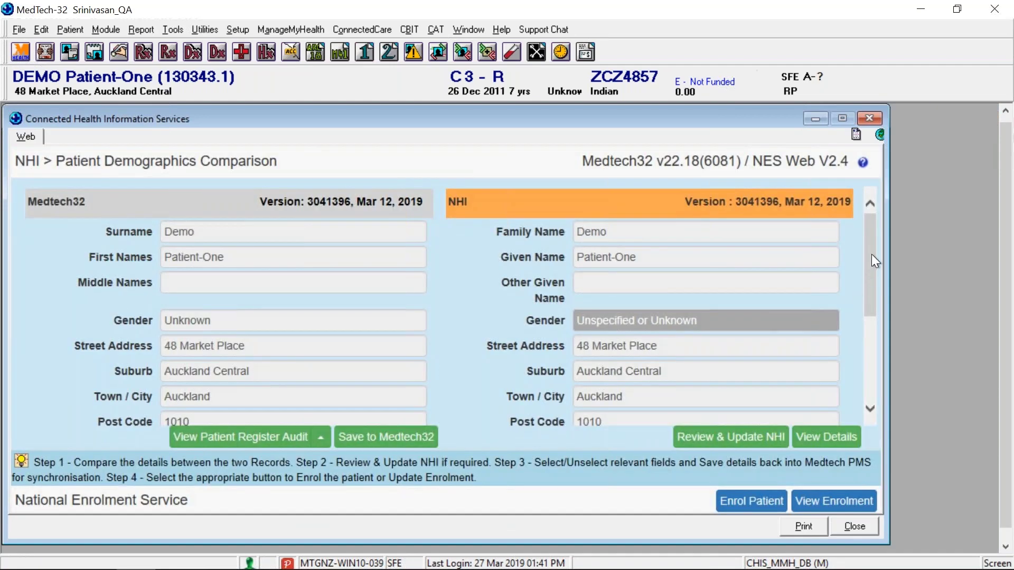
scroll(873, 309, "down", 1)
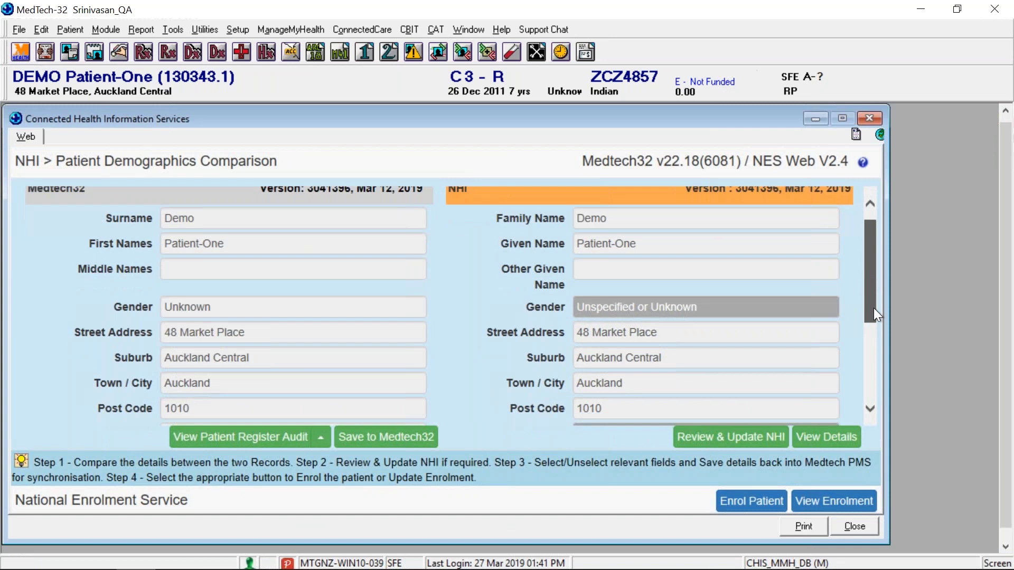
scroll(882, 348, "down", 3)
scroll(869, 239, "up", 4)
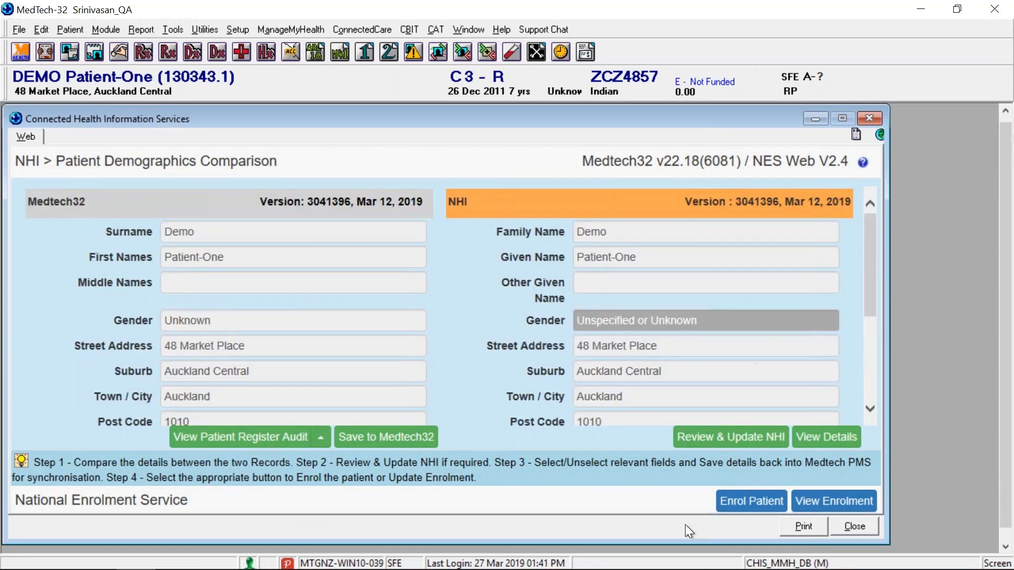
Start enrolling the patient on the National Enrolment Service and record the patient's agreement to all the declarations.
left_click(744, 504)
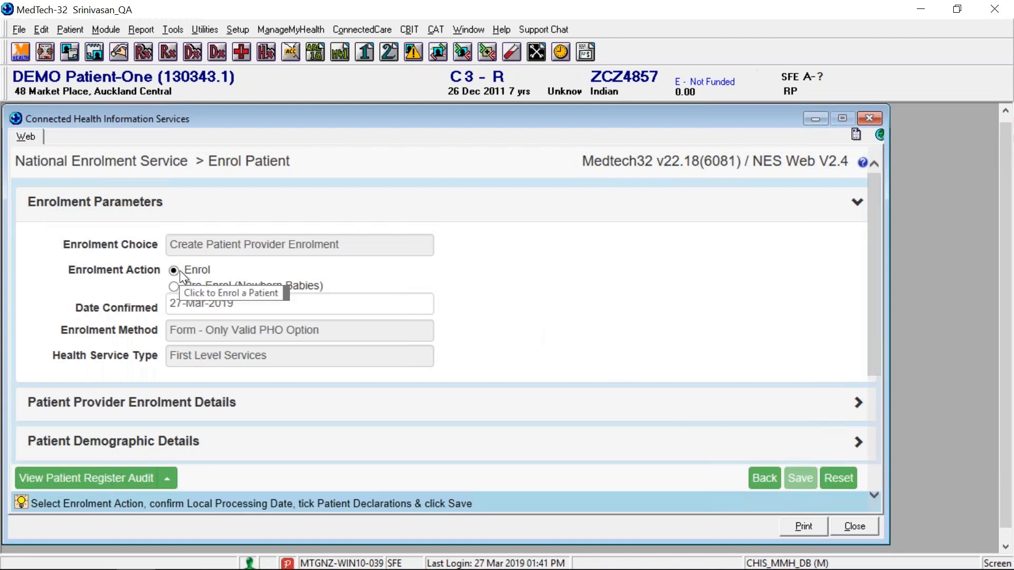
scroll(258, 284, "down", 4)
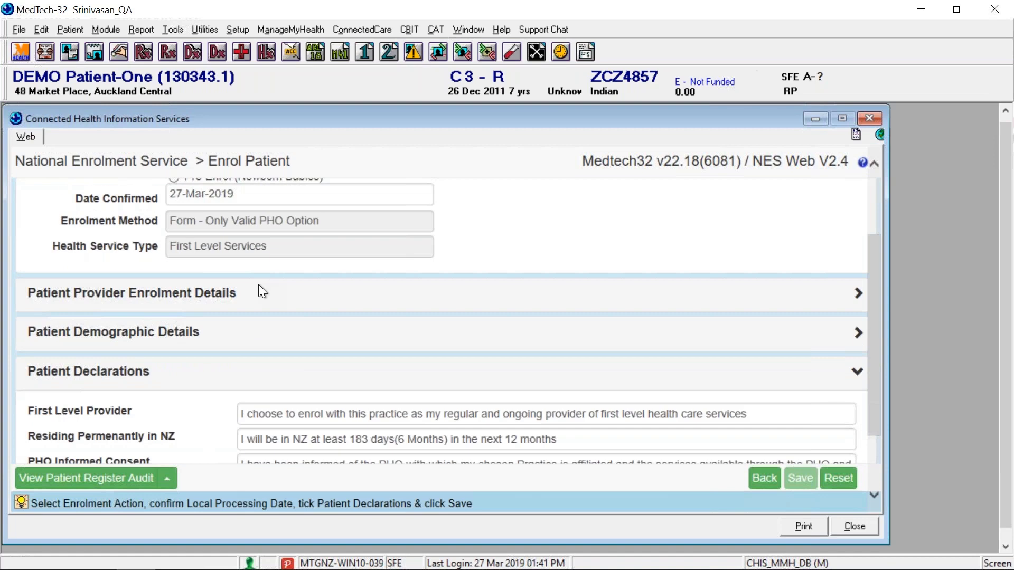
left_click(48, 416)
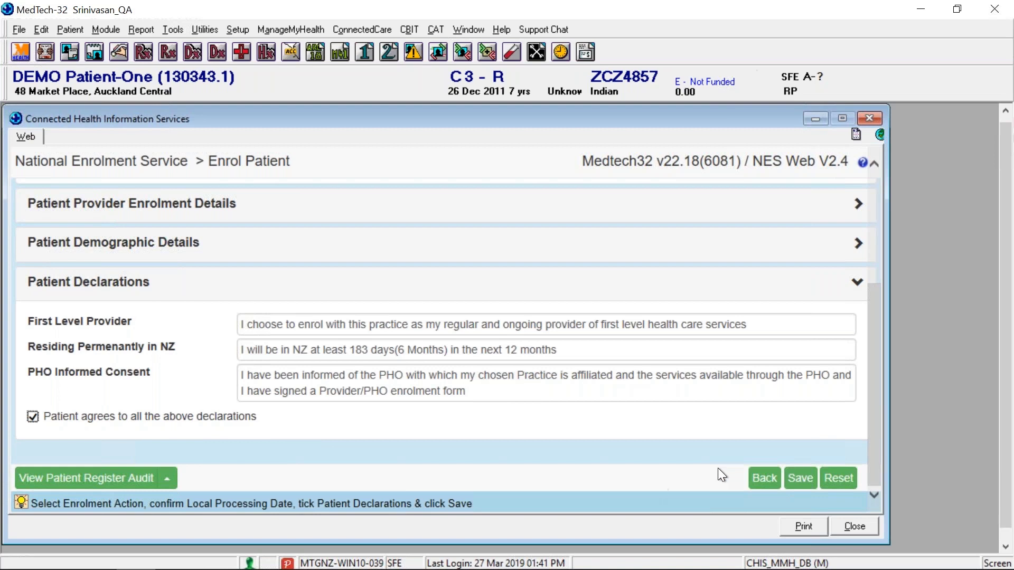
left_click(799, 476)
Set the Date Confirmed of the NES enrolment to 13-Mar-2019.
scroll(820, 388, "up", 4)
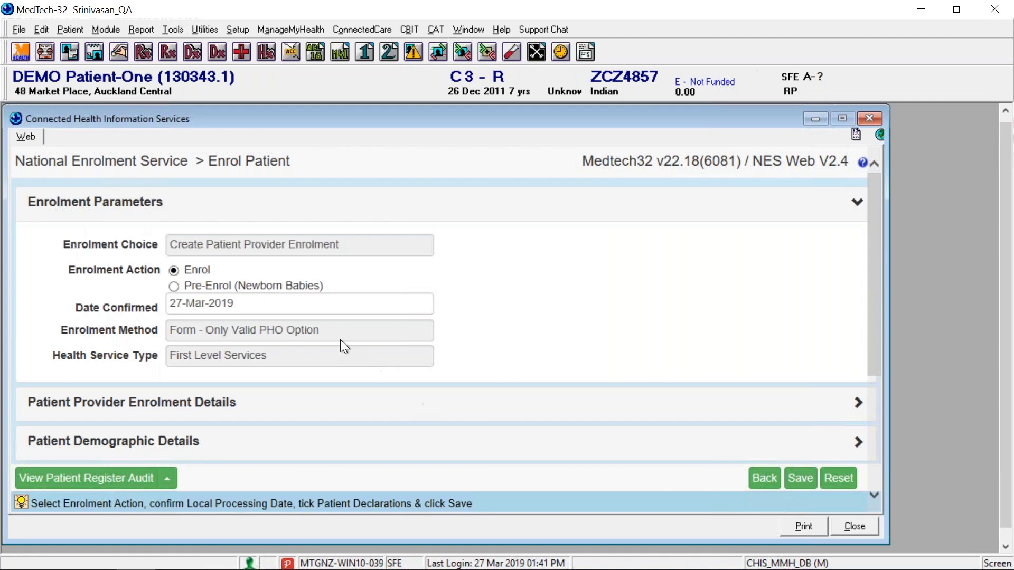
left_click(220, 303)
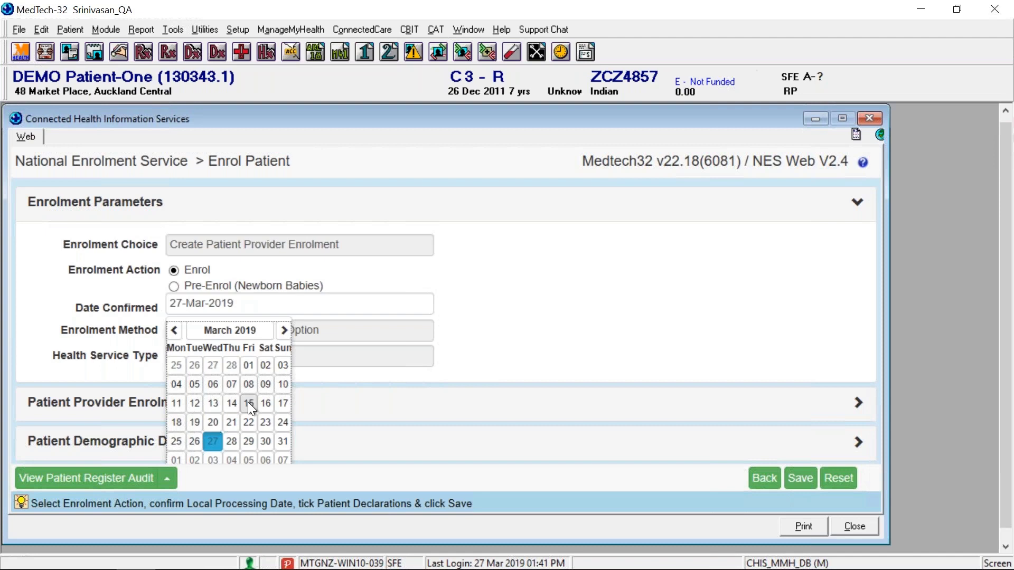
left_click(213, 403)
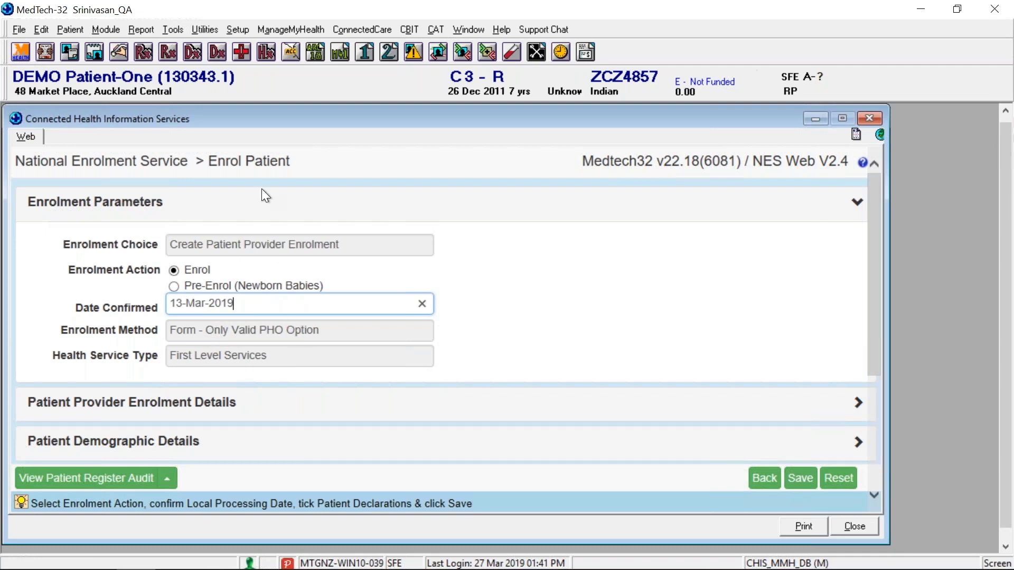
left_click(314, 286)
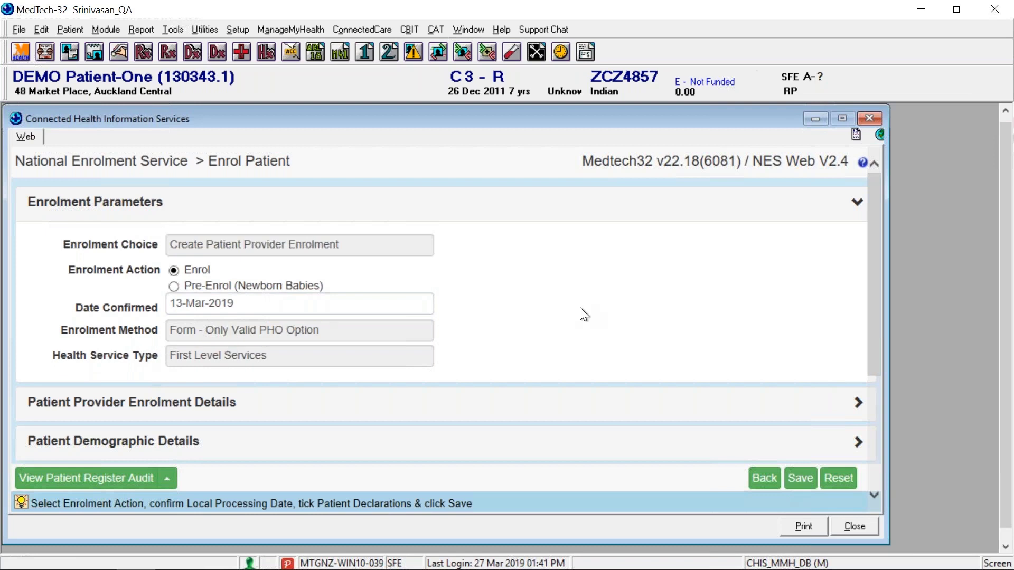
Save the patient's NES enrolment, close the demographics comparison, and sync the enrolment to process the CBF switchover.
scroll(579, 307, "down", 4)
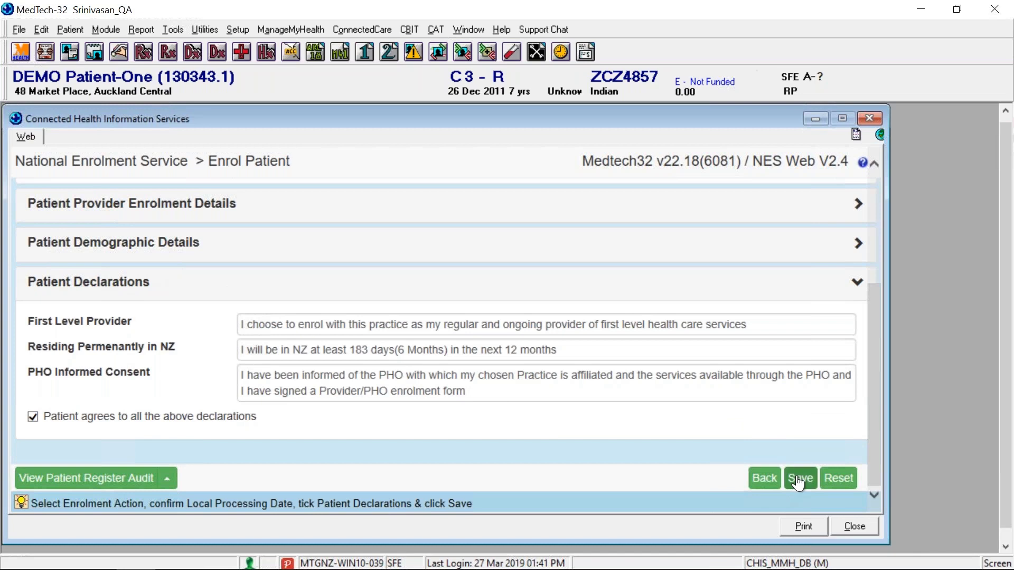
left_click(798, 478)
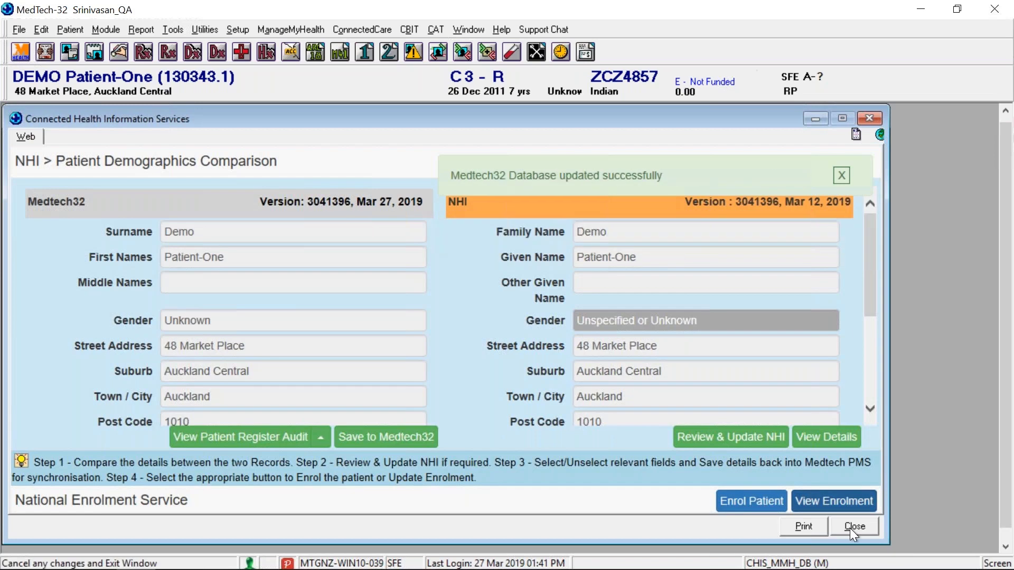
left_click(852, 527)
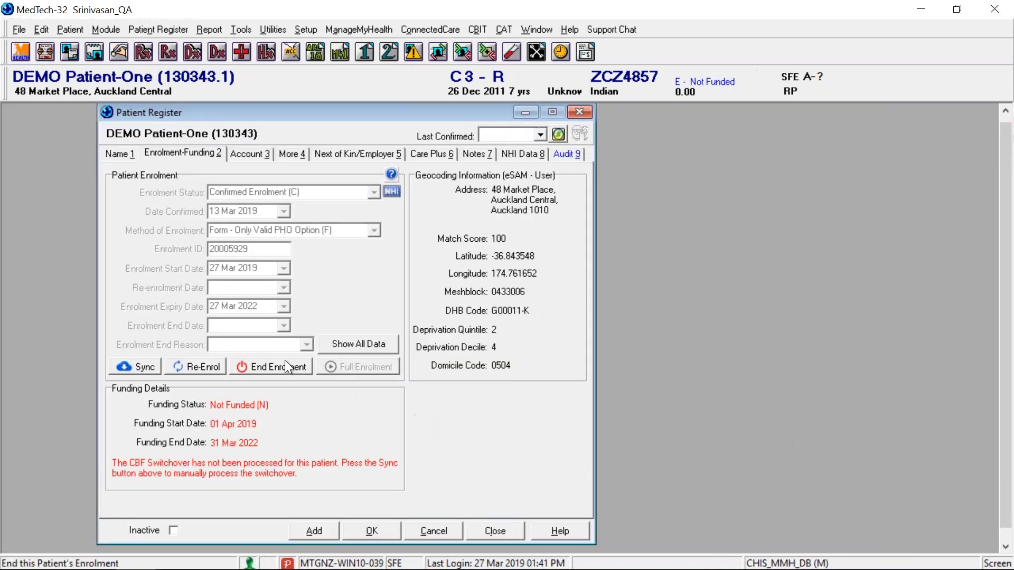
left_click(116, 363)
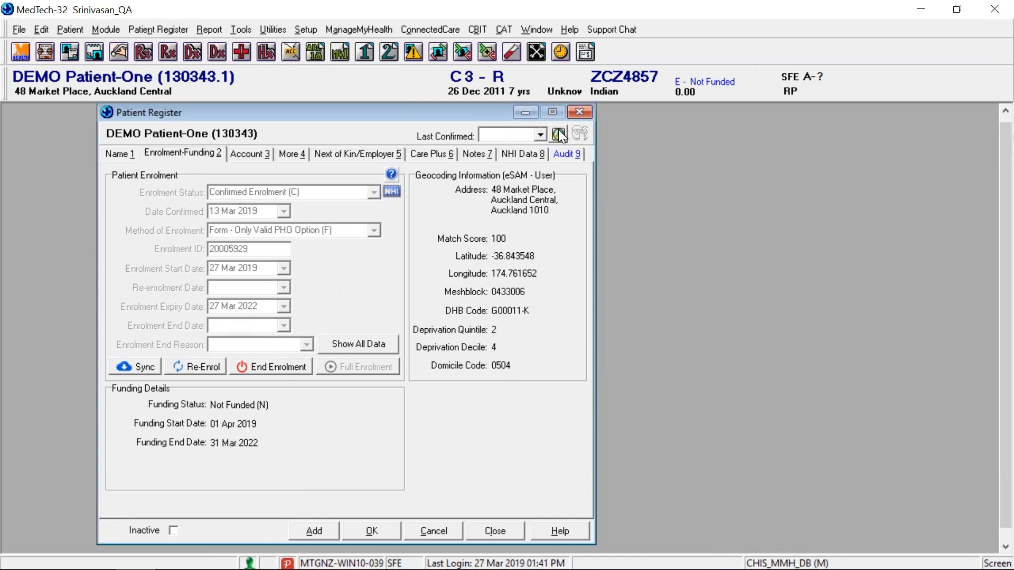
Close the patient's record, search for the demo patients, and open the enrolment and funding details of the 34-year-old one.
left_click(577, 114)
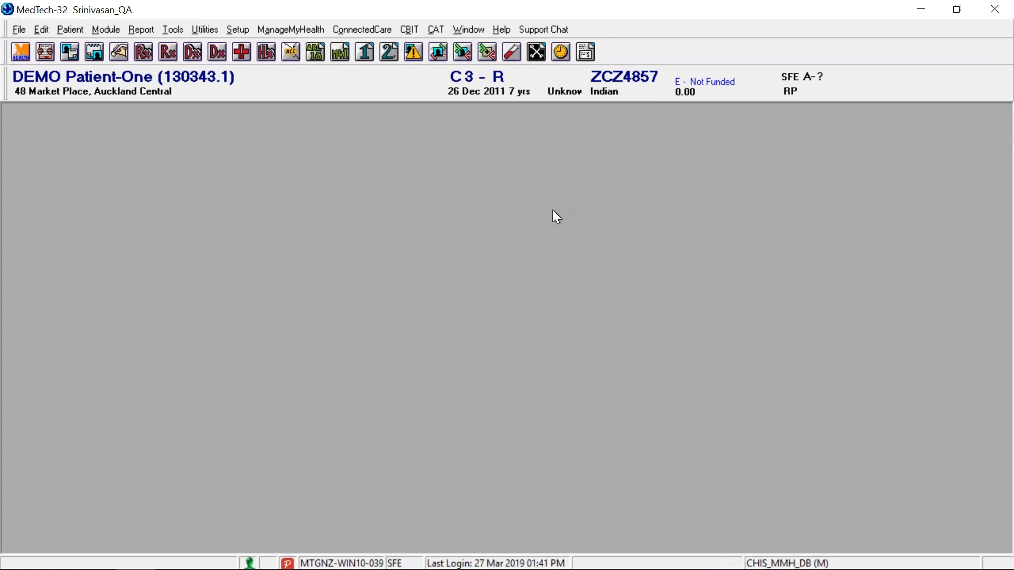
key("F3")
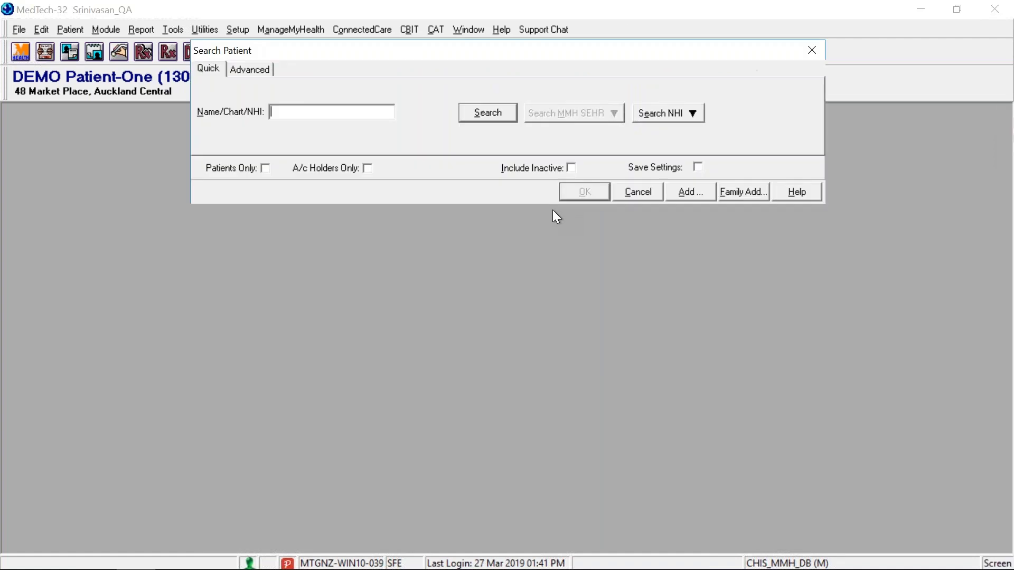
type("DEMO")
key("Return")
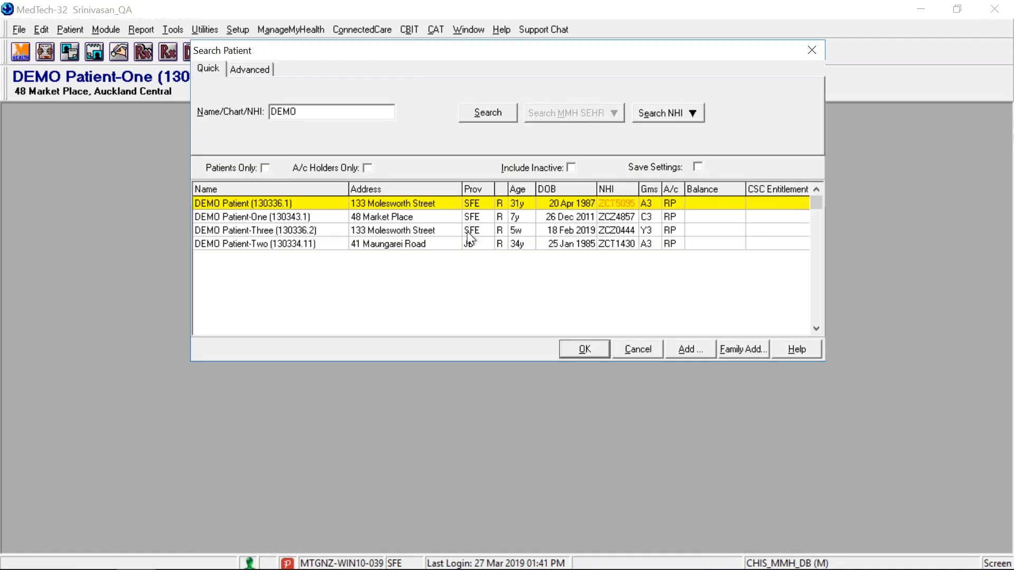
double_click(319, 244)
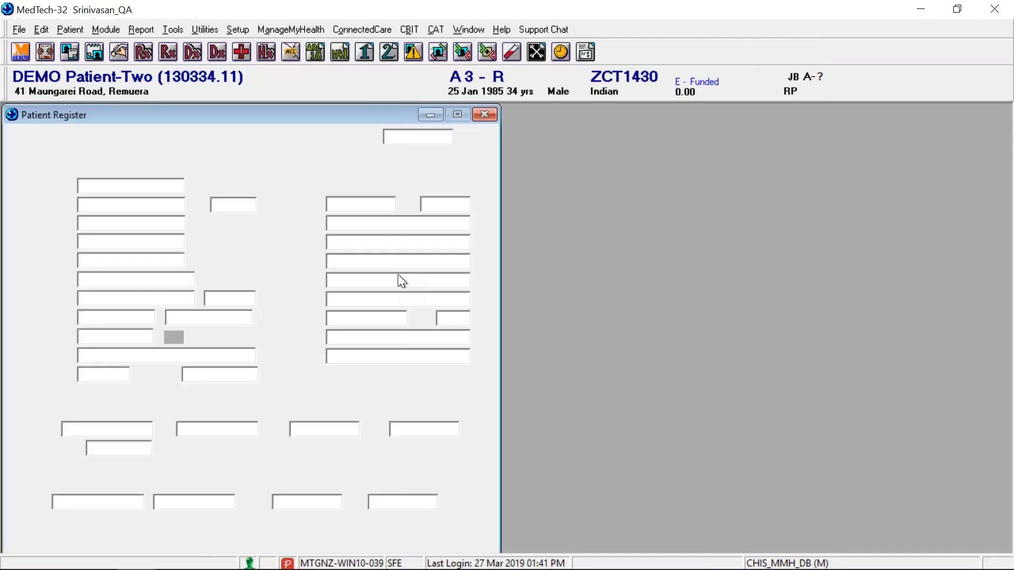
left_click(118, 158)
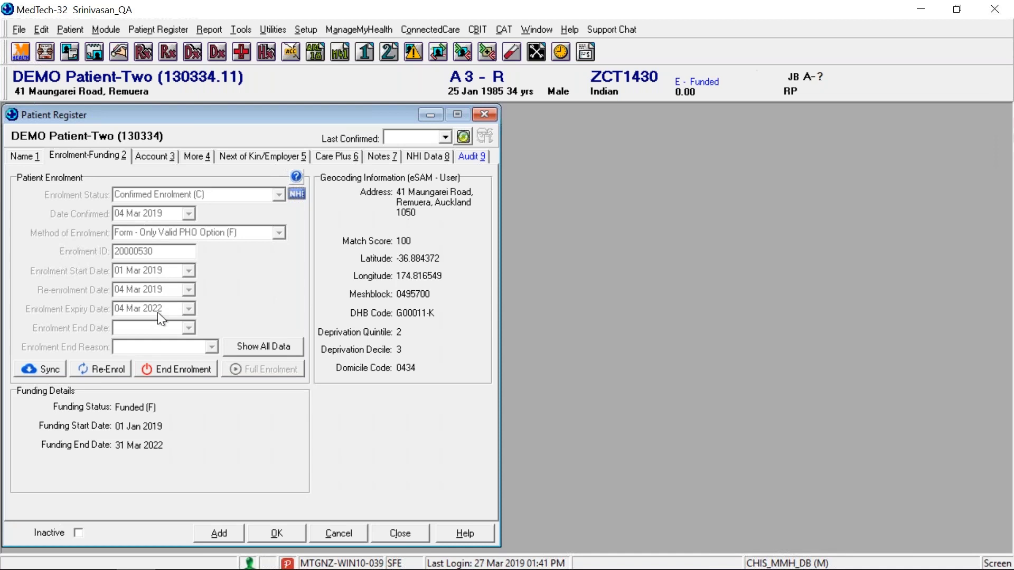
Try to re-enrol the patient with Date Confirmed 27 Mar 2019 and method of enrolment Phone (P).
left_click(117, 369)
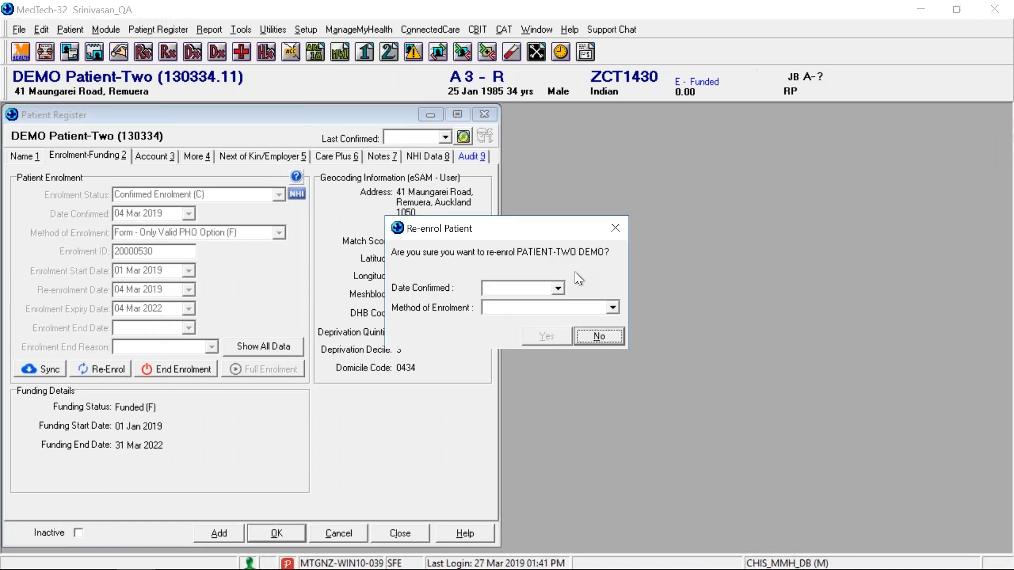
left_click(559, 290)
left_click(558, 288)
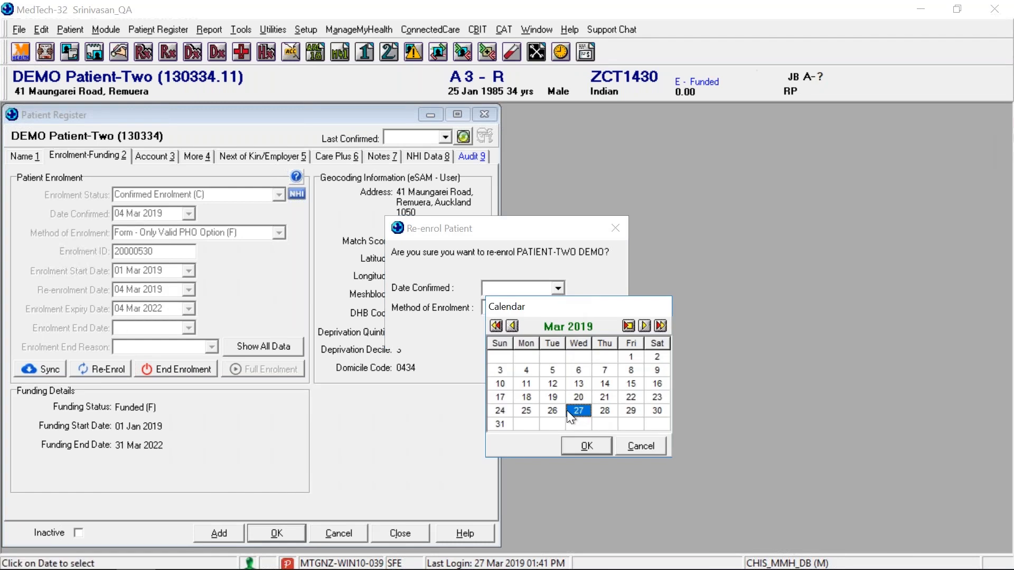
left_click(584, 410)
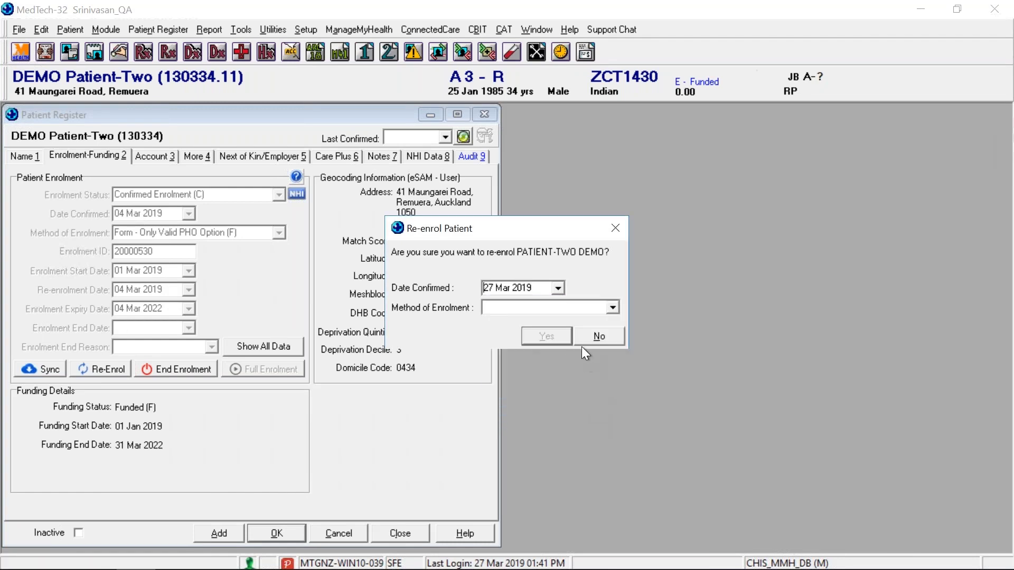
left_click(612, 308)
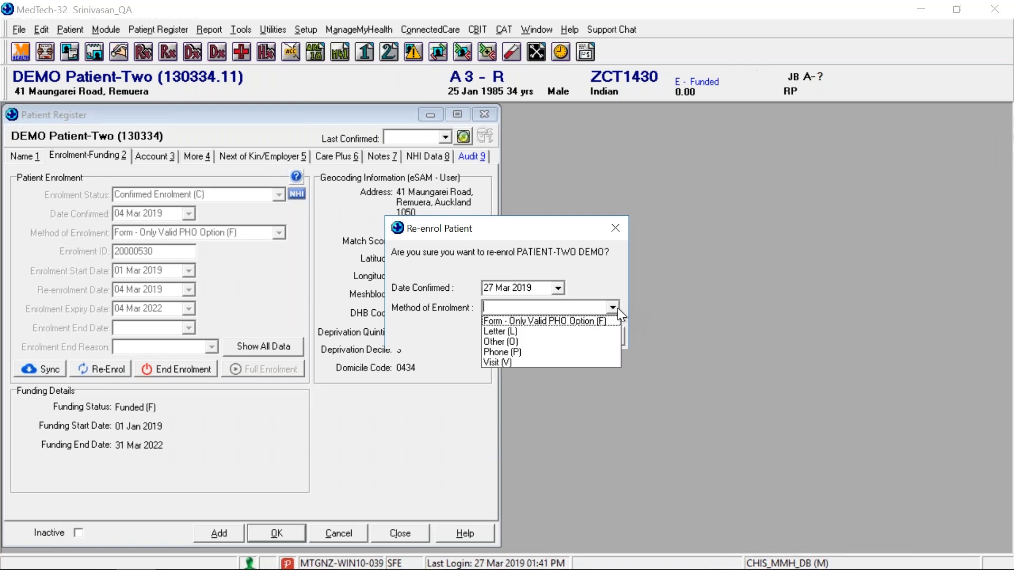
left_click(514, 352)
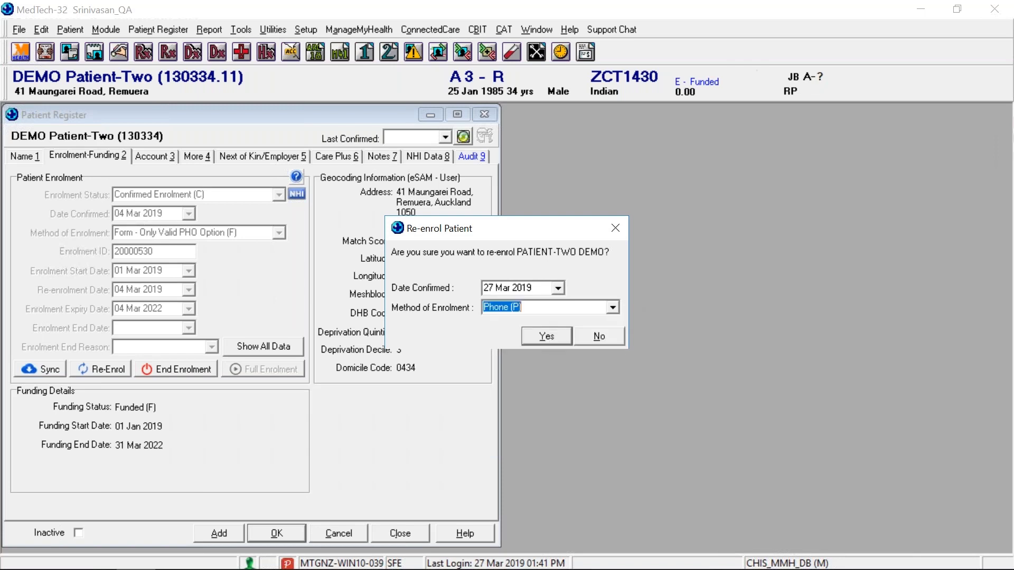
left_click(539, 338)
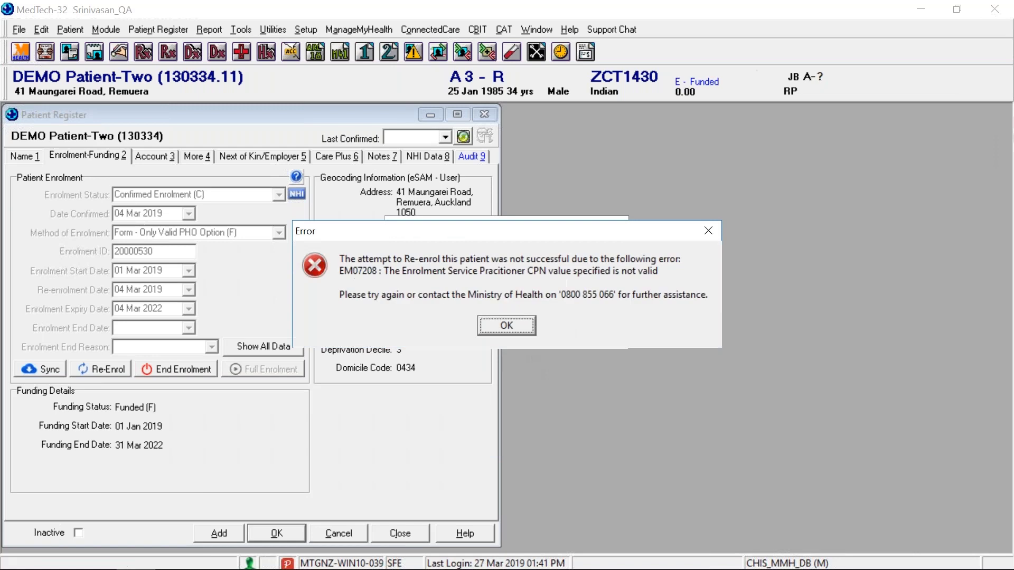
left_click(518, 324)
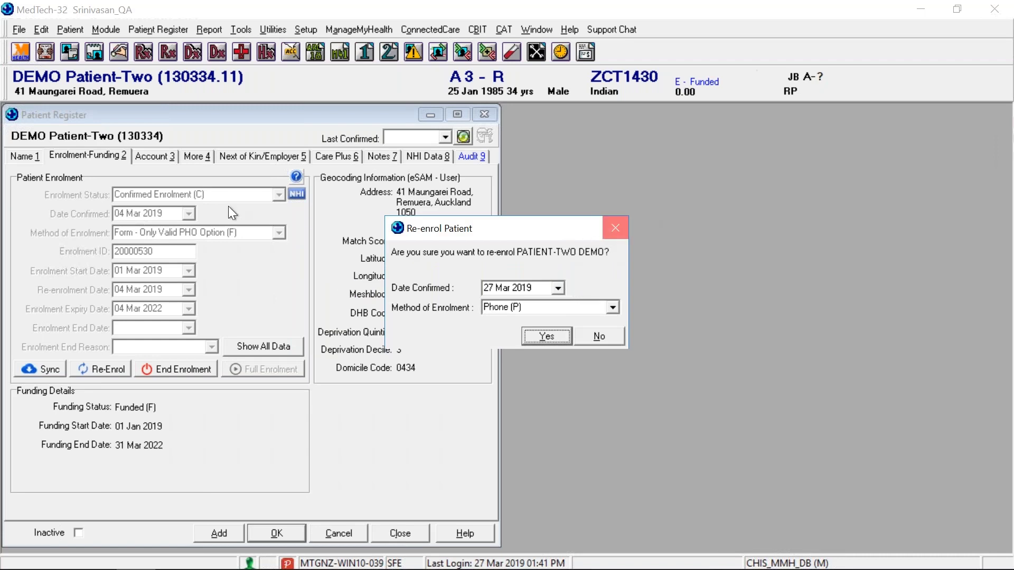
key("Escape")
Change the patient's provider to the one coded SFE, save the record, and agree to update the associated recalls.
left_click(18, 160)
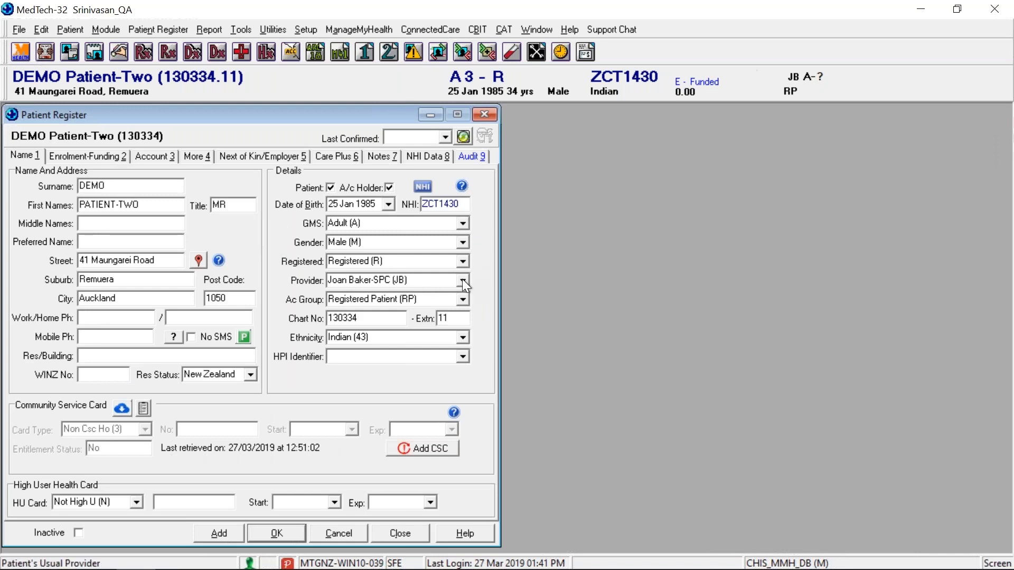
left_click(462, 282)
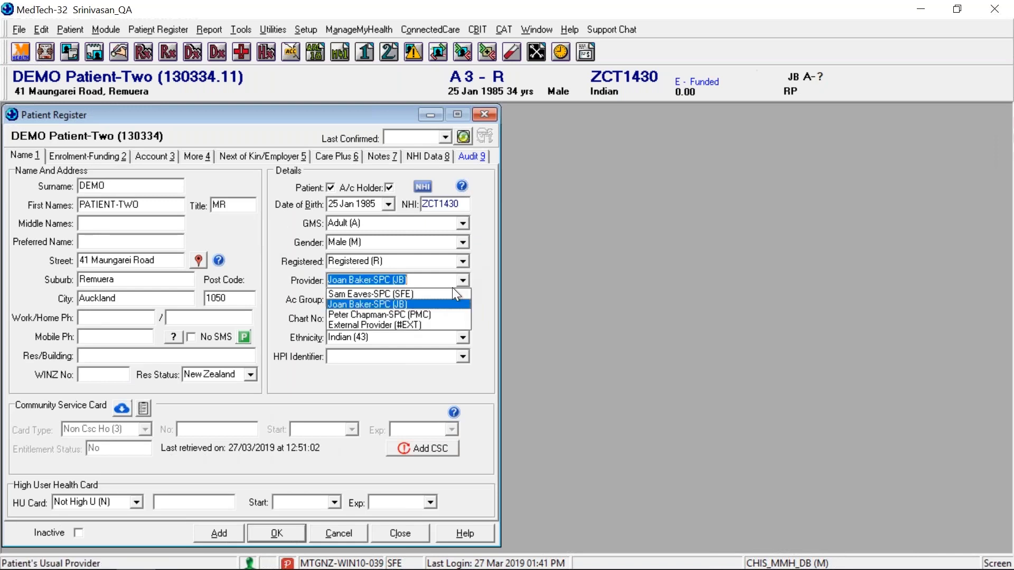
left_click(346, 294)
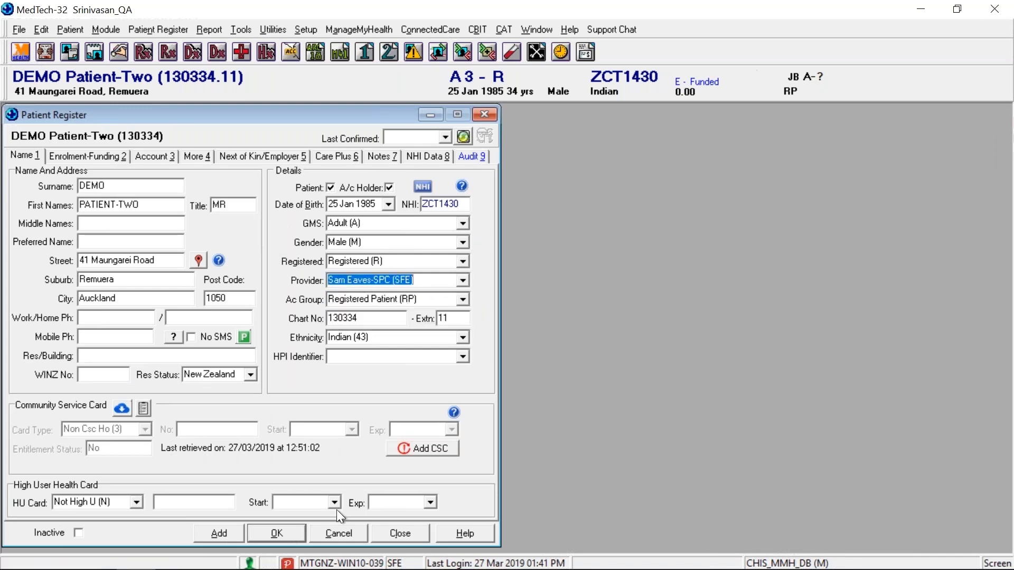
left_click(290, 528)
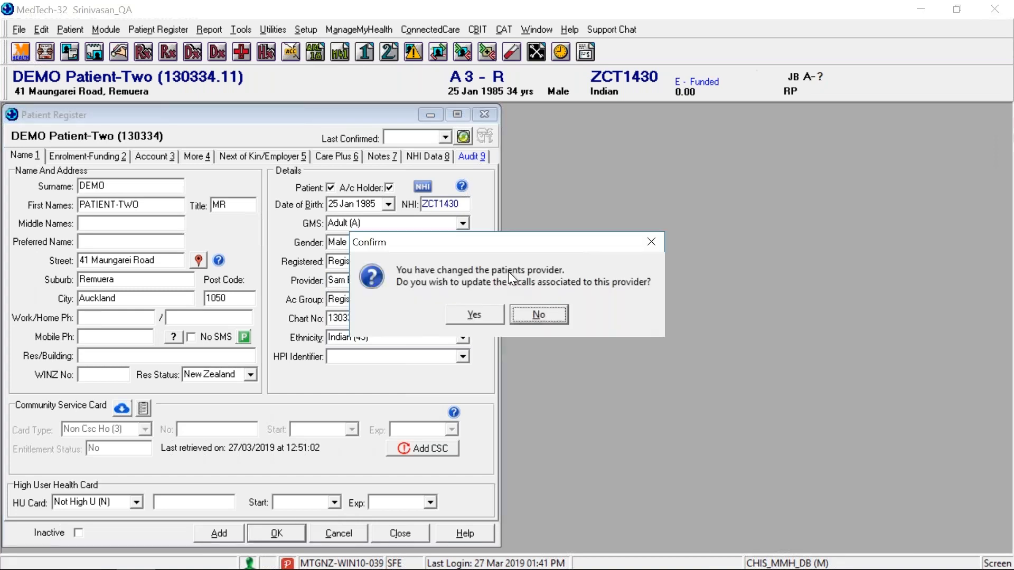
left_click(477, 315)
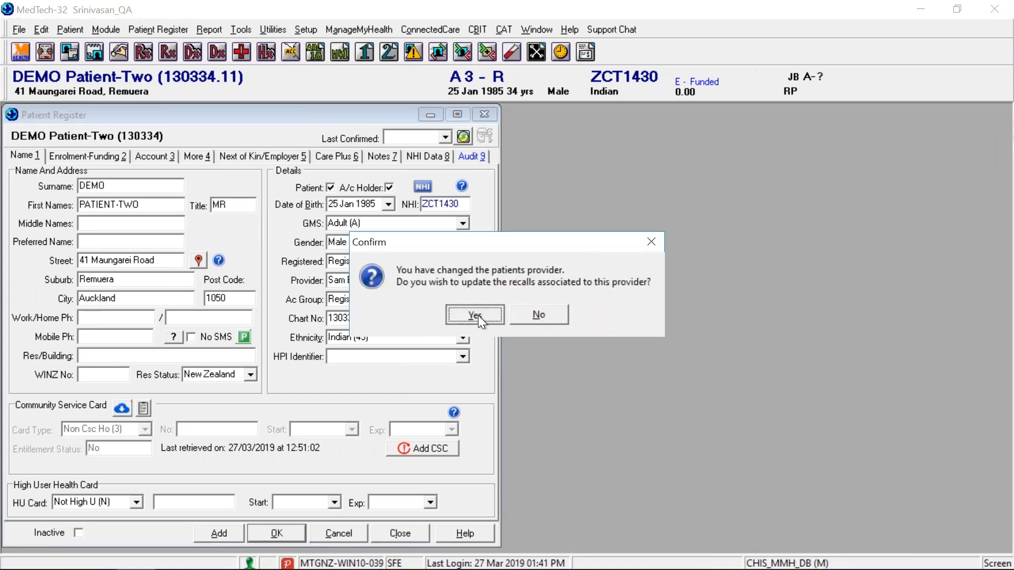
Re-enrol the patient under the changed provider with Date Confirmed 27 Mar 2019 and method of enrolment Phone (P).
left_click(84, 156)
left_click(88, 368)
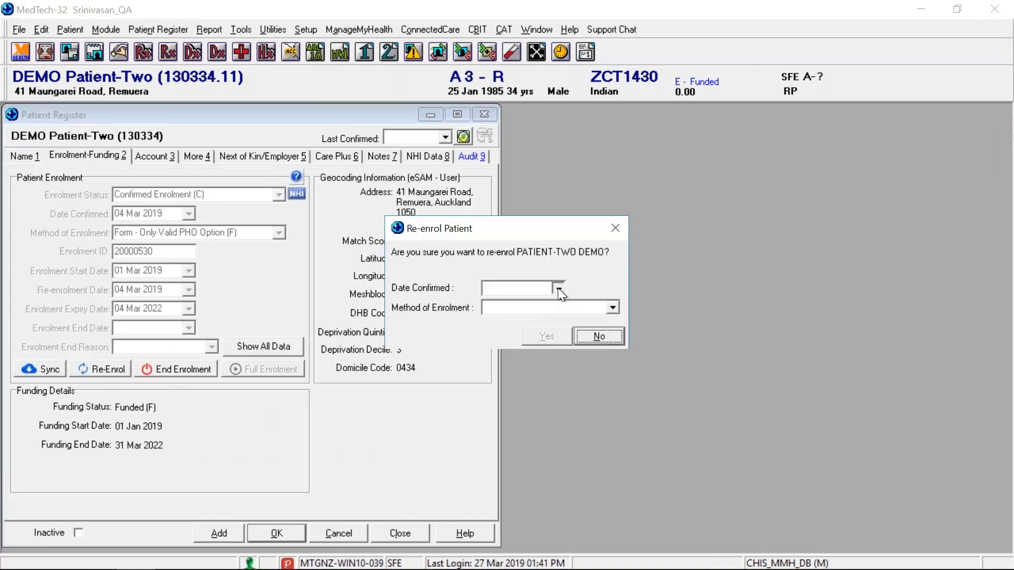
left_click(558, 288)
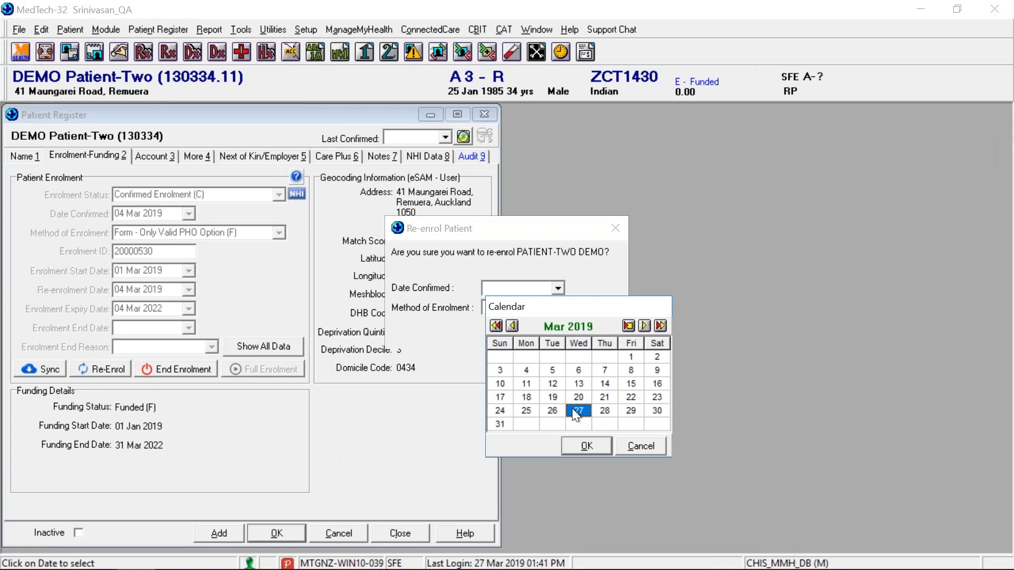
left_click(585, 443)
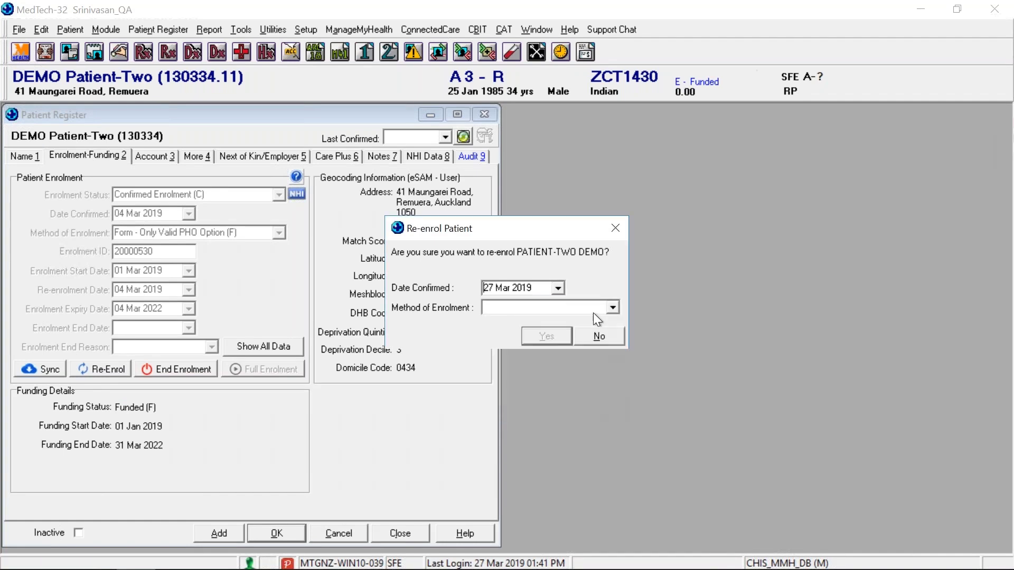
left_click(612, 308)
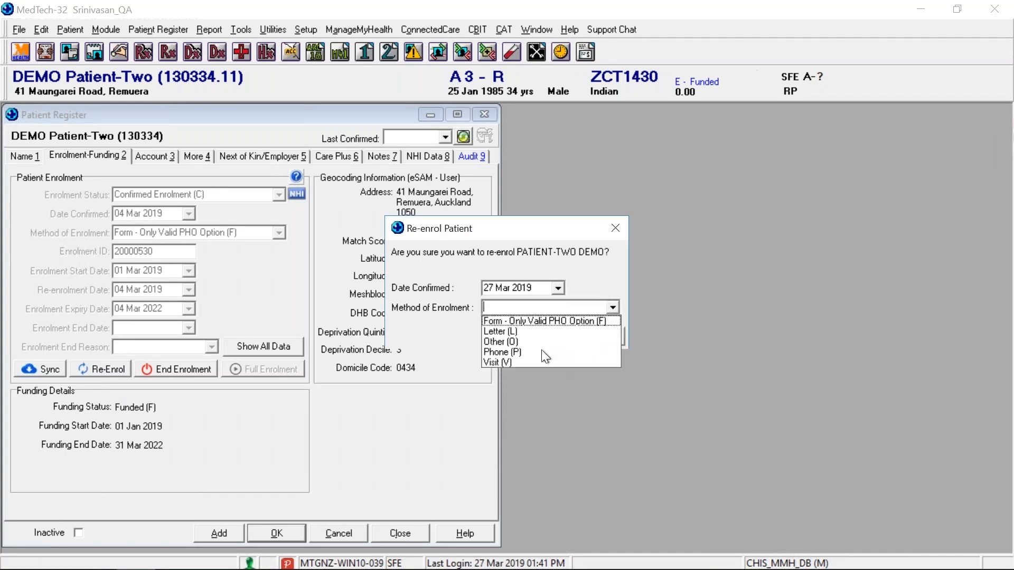
left_click(511, 352)
key("Return")
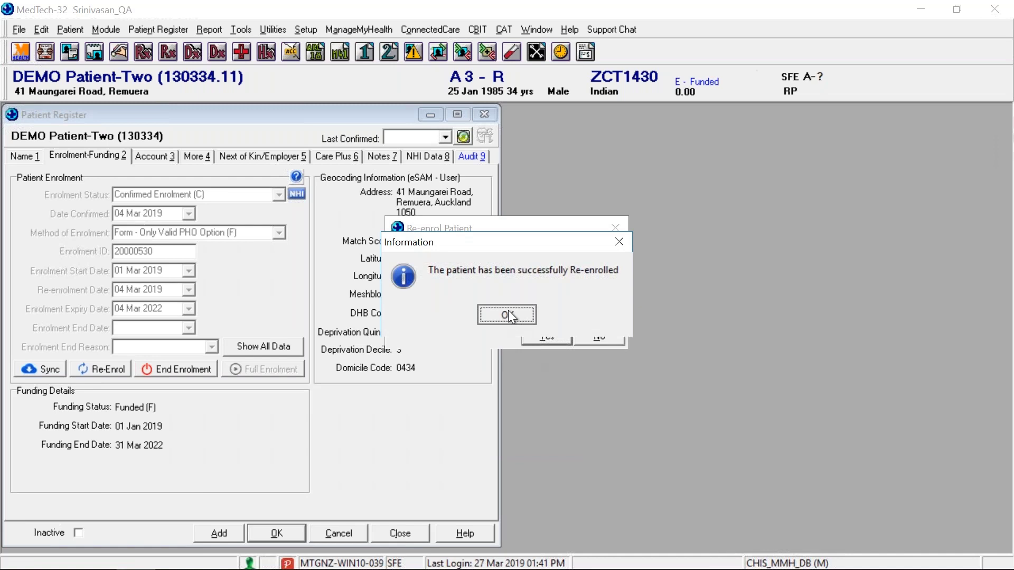
left_click(508, 315)
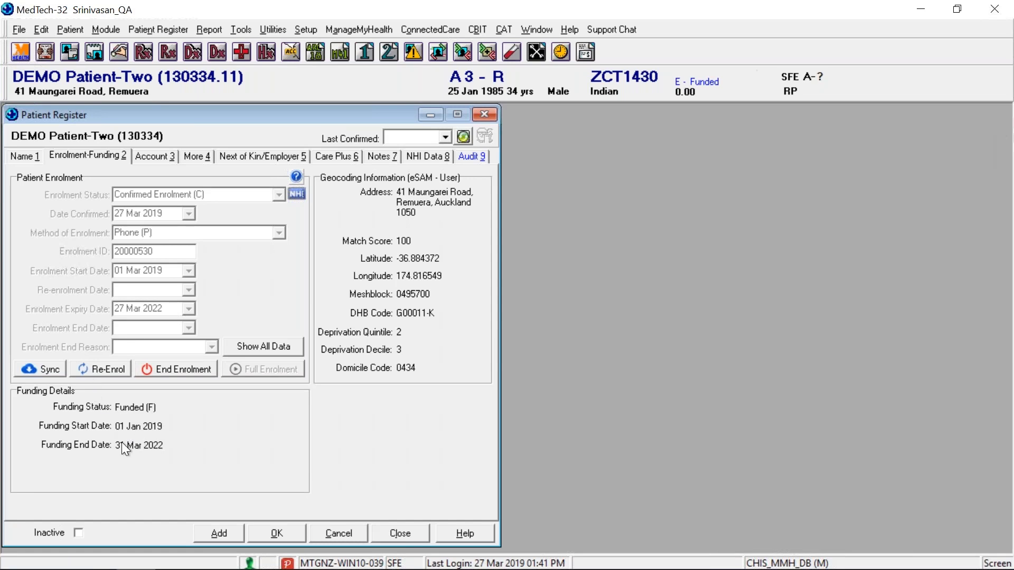
Start ending the patient's enrolment with the reason Transfer, and cancel without ending it.
left_click(188, 370)
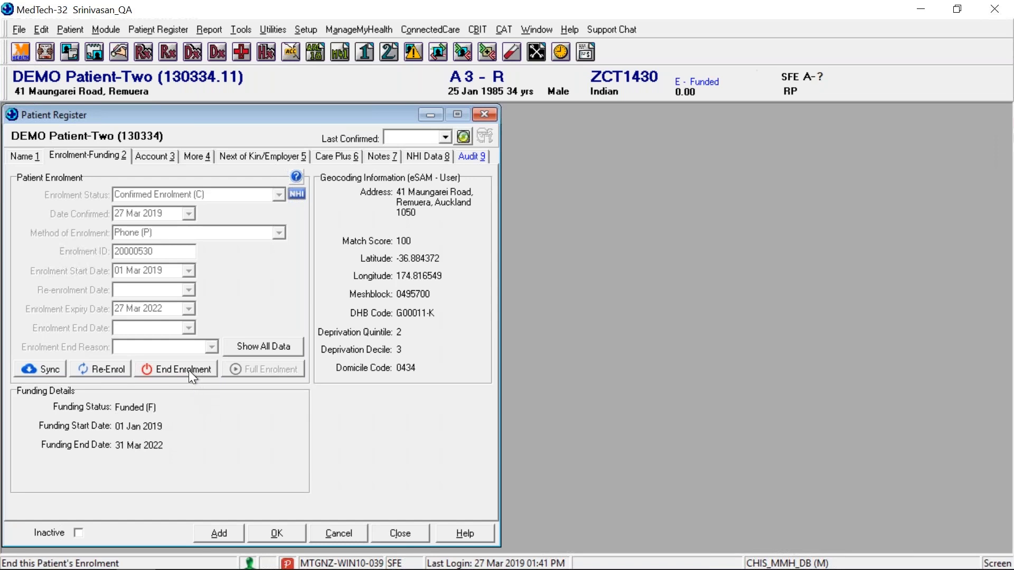
left_click(611, 276)
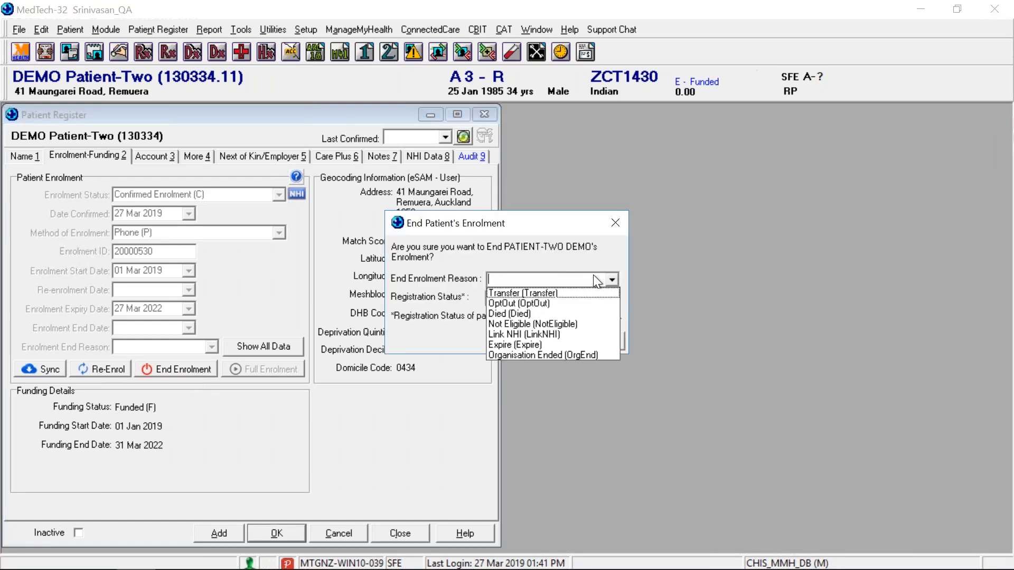
left_click(525, 293)
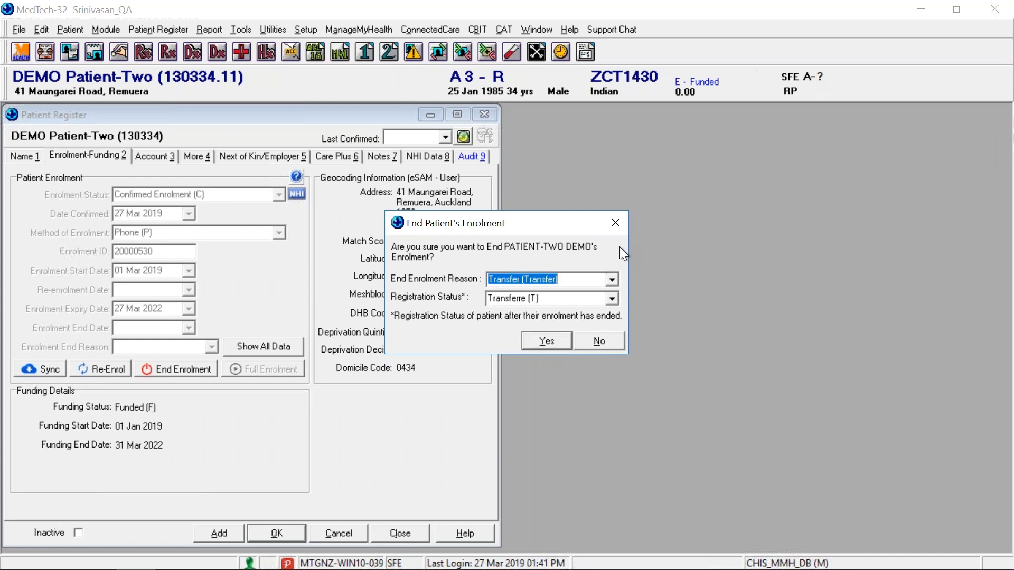
left_click(615, 223)
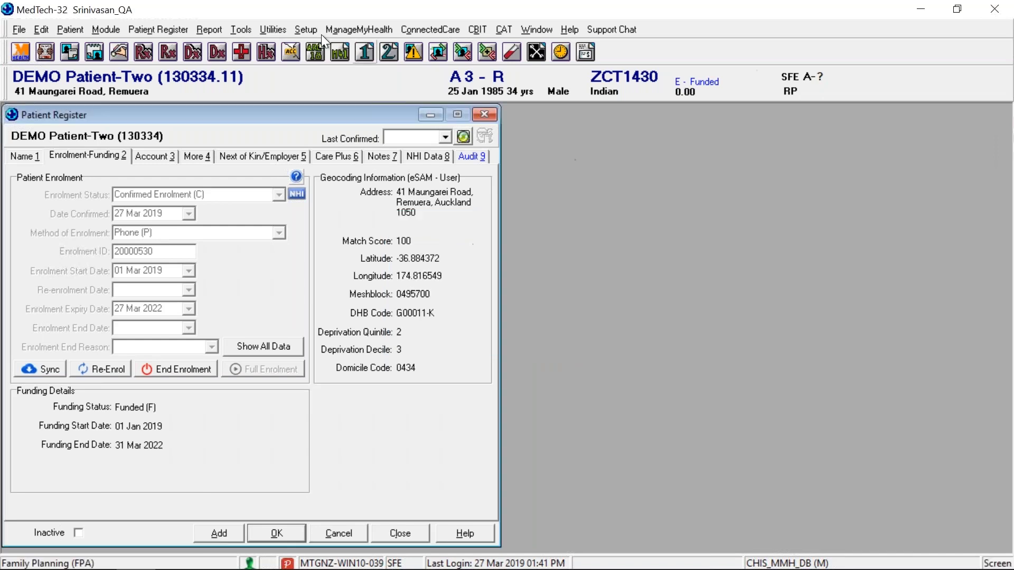
Open the NES setup and review the registration status actions for NES notifications.
left_click(305, 29)
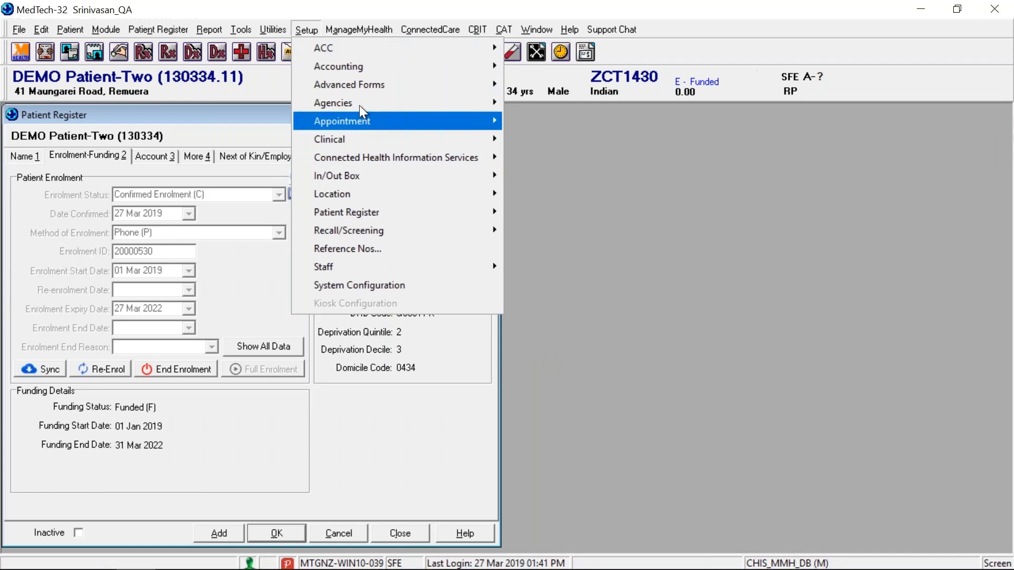
mouse_move(378, 155)
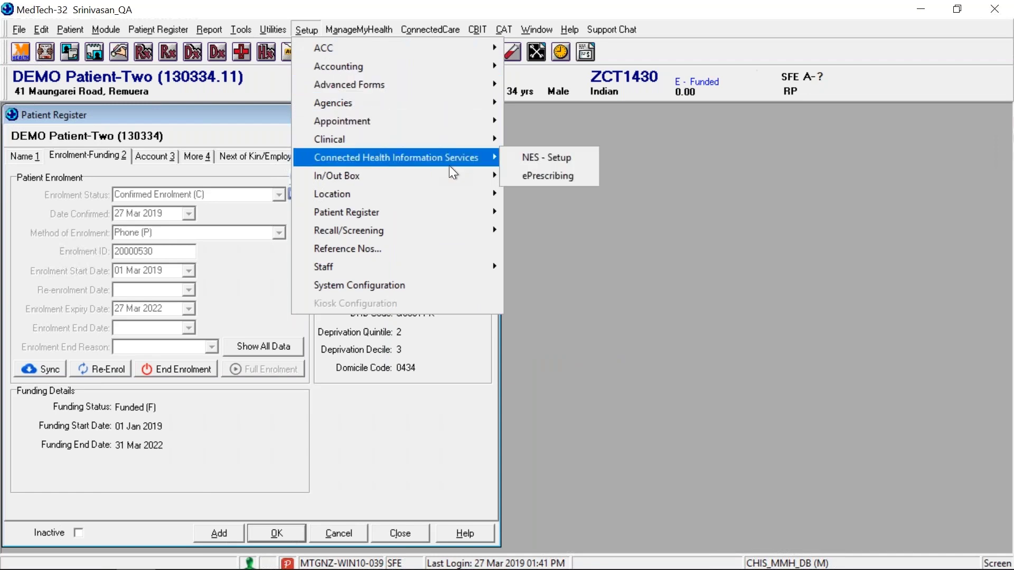
left_click(531, 158)
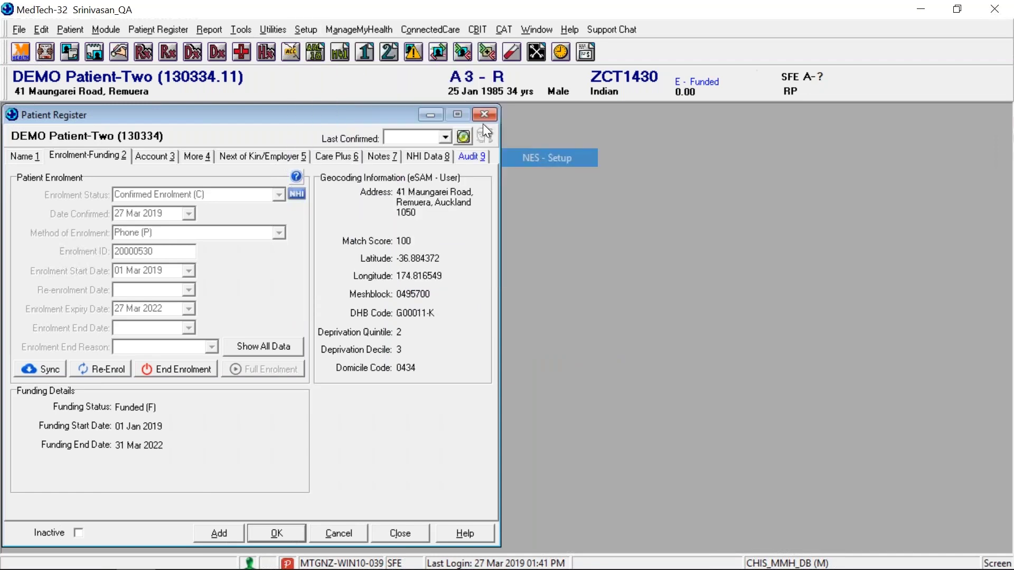
left_click(375, 135)
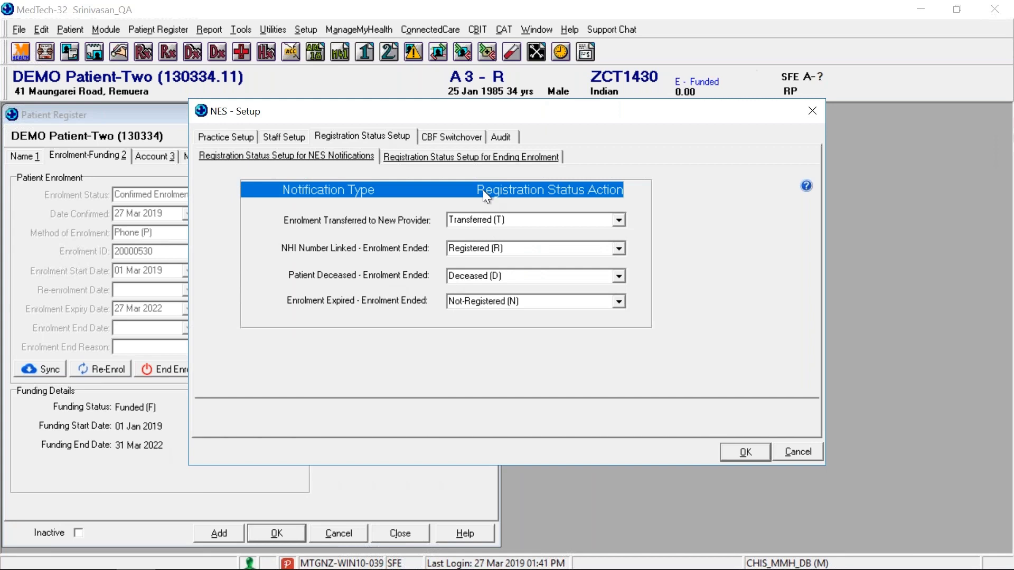
Review the registration status actions for ending enrolment in the NES setup, and cancel out without changing anything.
left_click(457, 160)
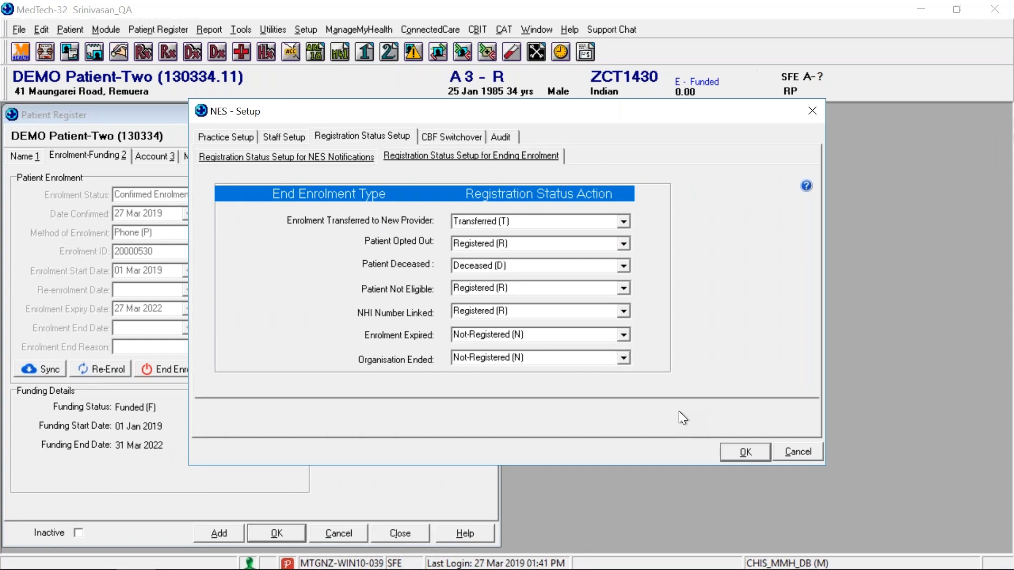
left_click(812, 455)
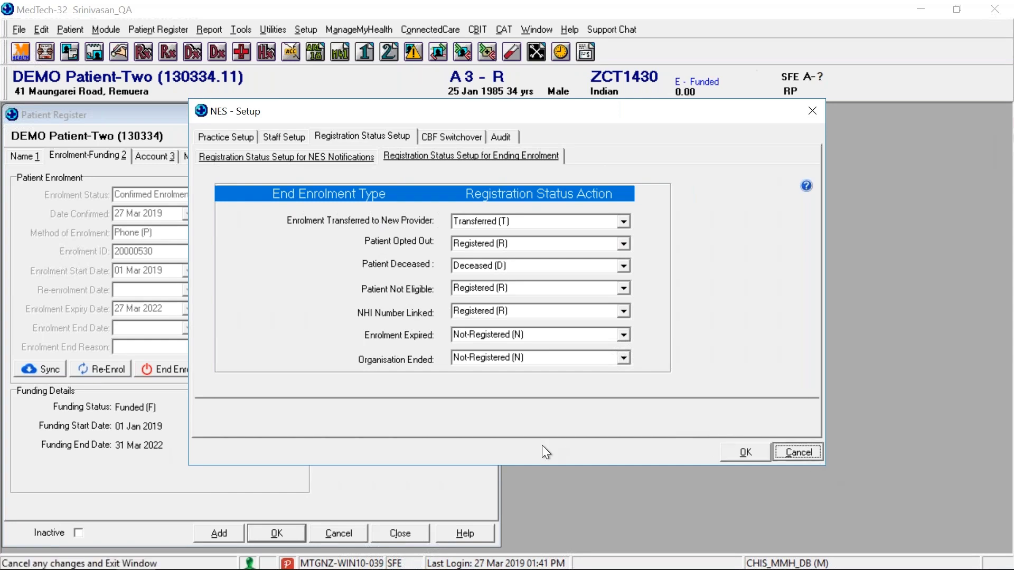
key("Return")
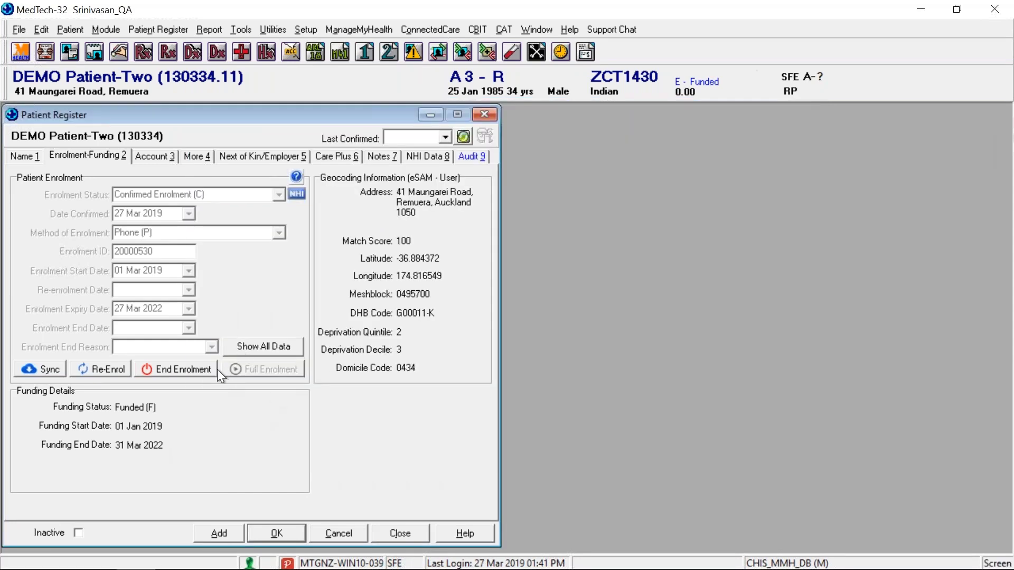
End the patient's enrolment with the reason Transfer (Transfer), and agree to remove all of the patient's recalls.
left_click(195, 363)
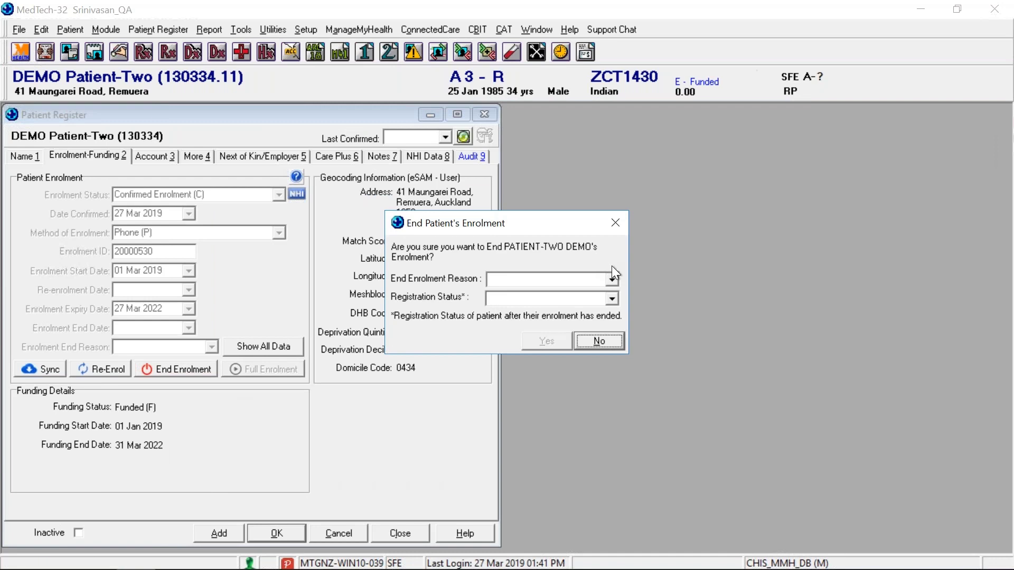
left_click(611, 282)
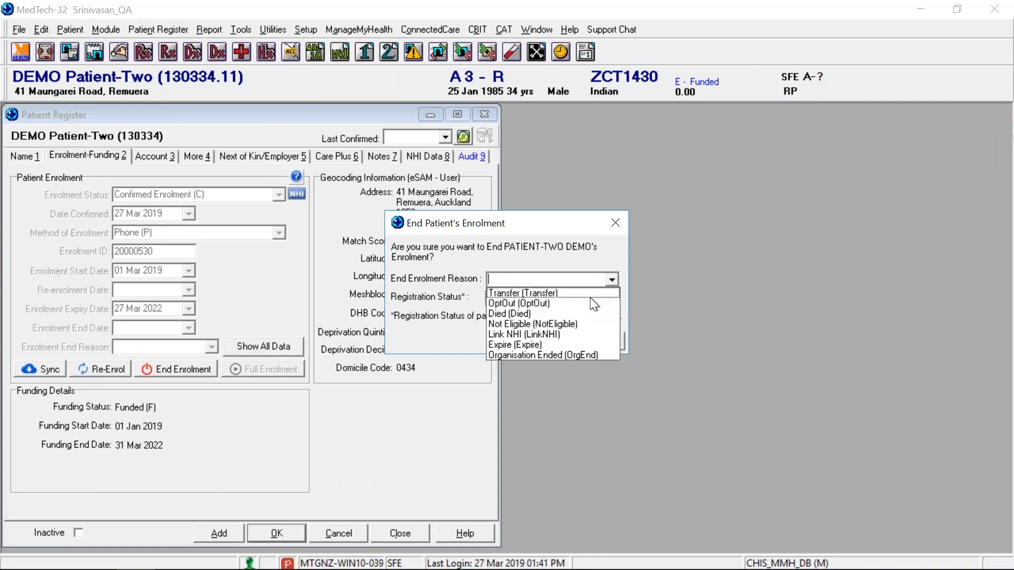
left_click(543, 293)
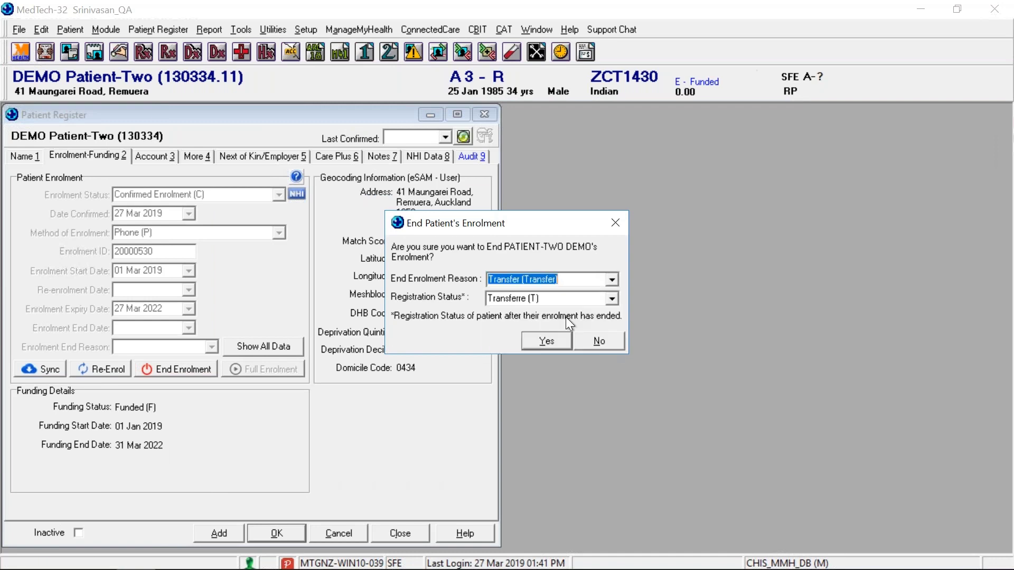
left_click(544, 342)
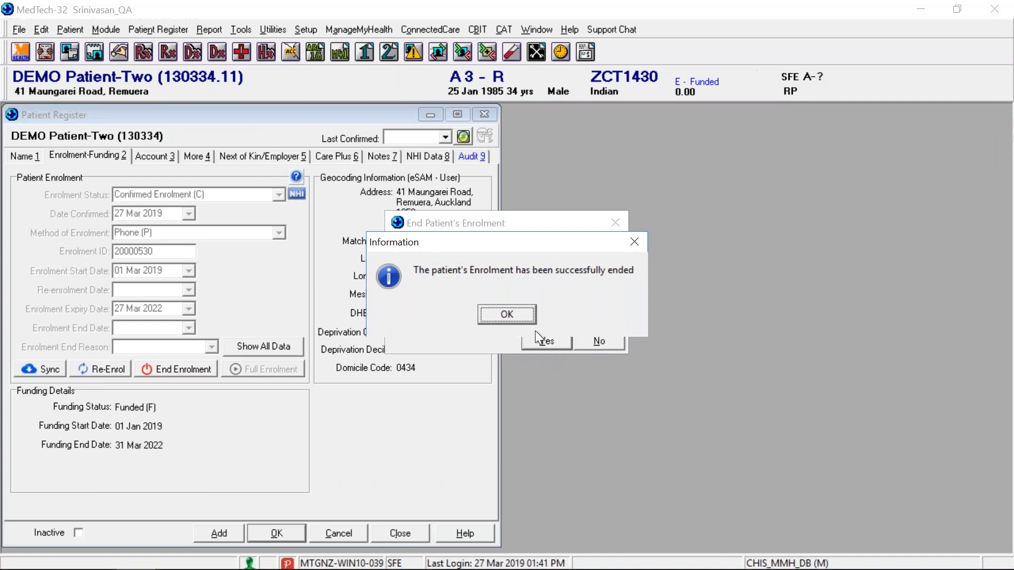
left_click(516, 313)
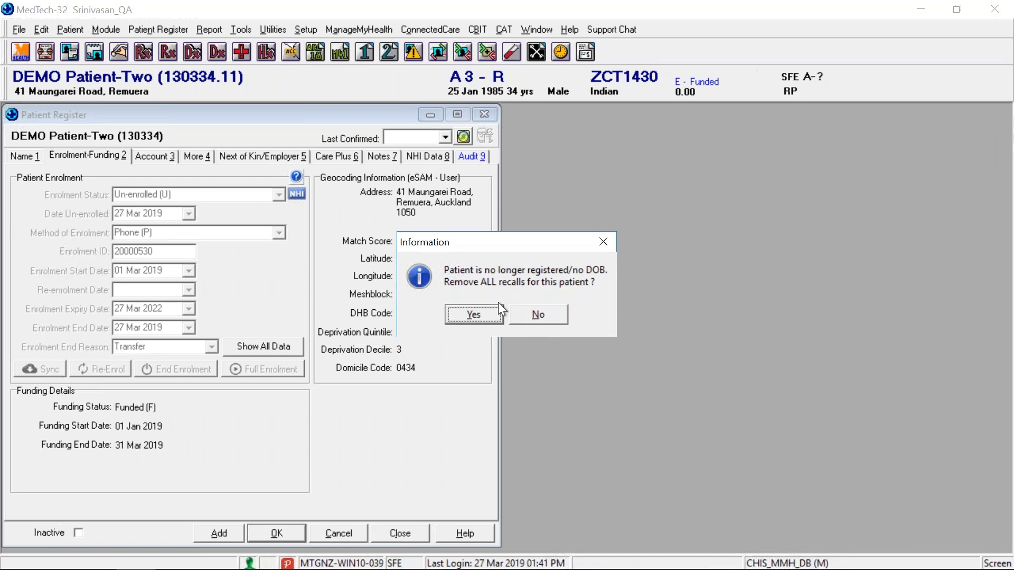
left_click(485, 310)
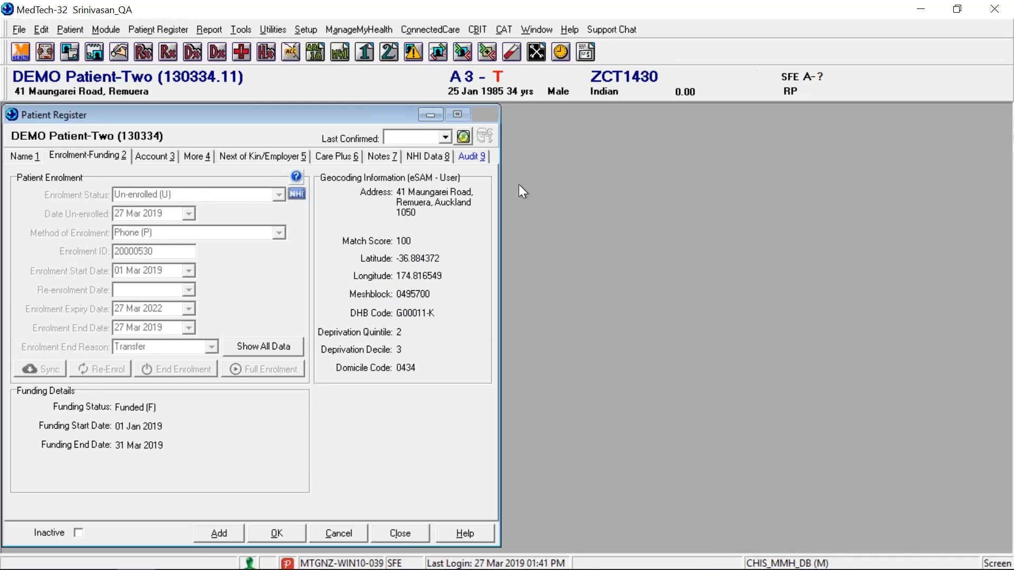
Close the current register record, search by the demo surname, and load the third demo patient, dismissing the patient alerts.
key("Escape")
key("F3")
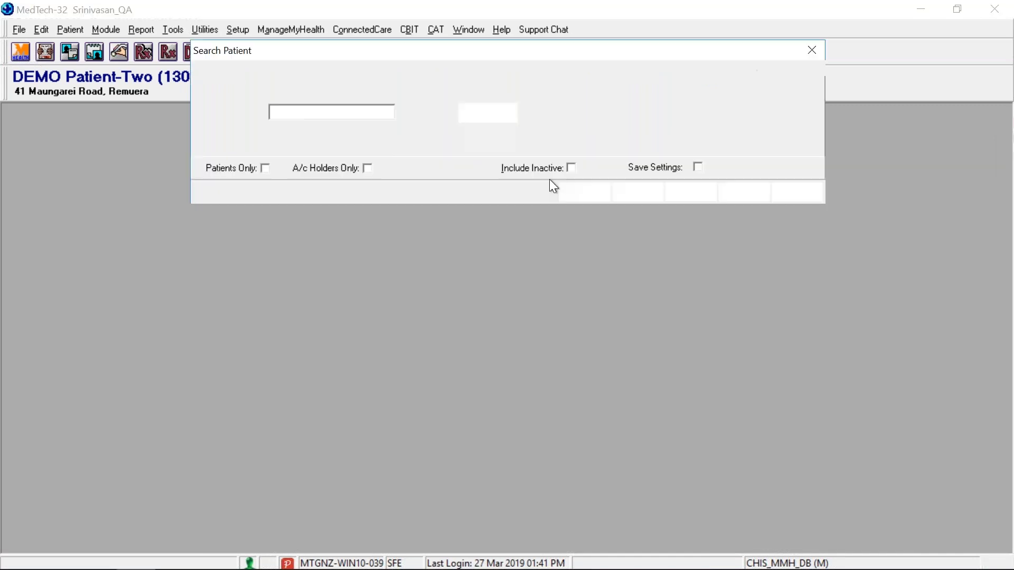
type("DEMO")
key("Return")
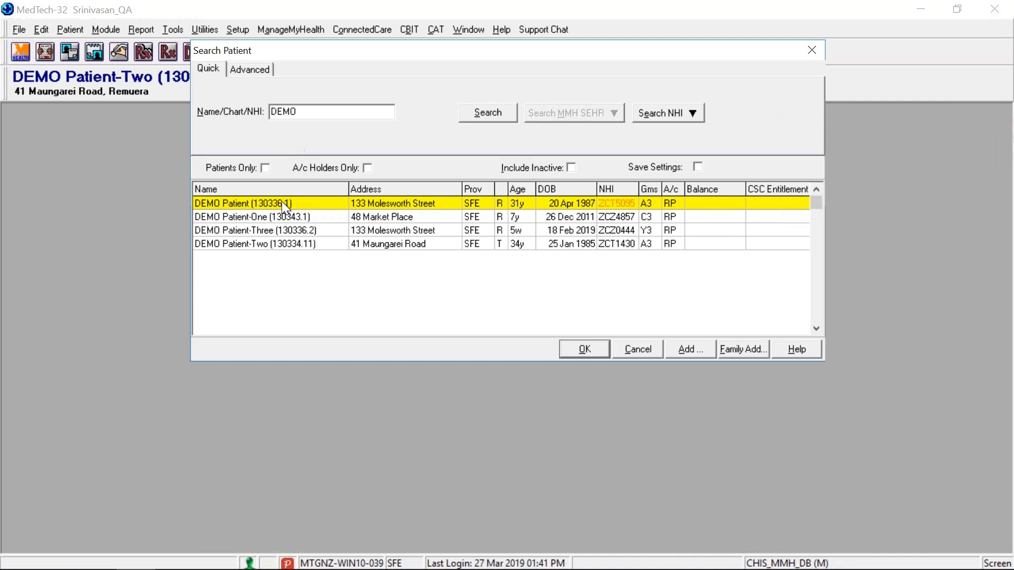
double_click(293, 230)
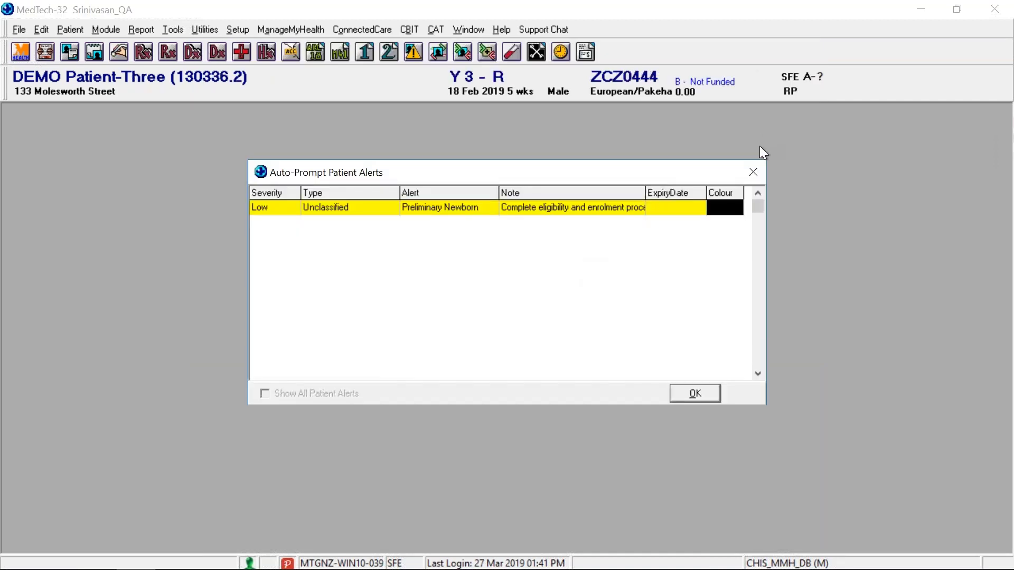
left_click(753, 172)
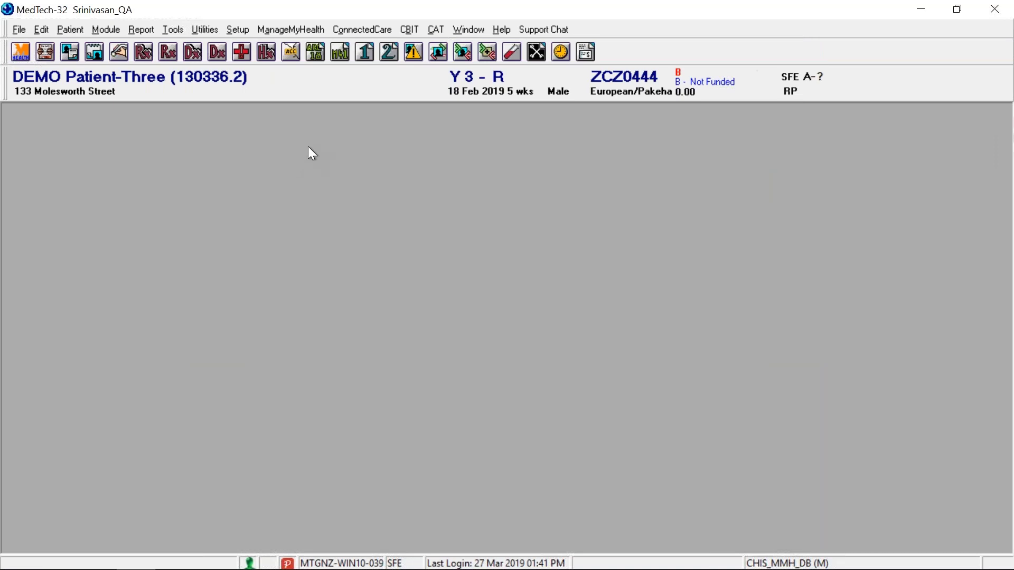
Open the newborn patient's enrolment and funding details in the patient register and sync them to process the CBF switchover.
key("F3")
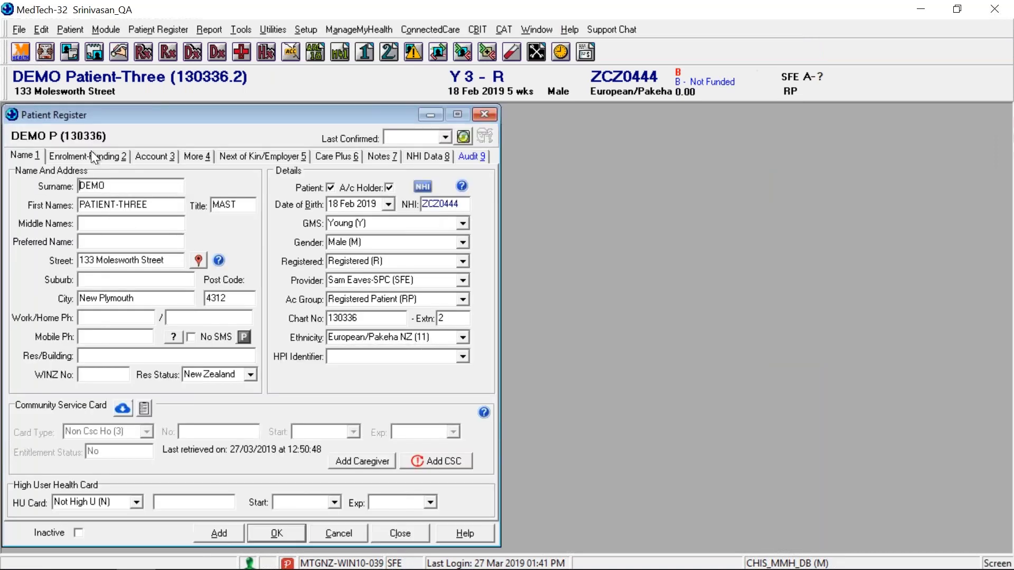
left_click(91, 155)
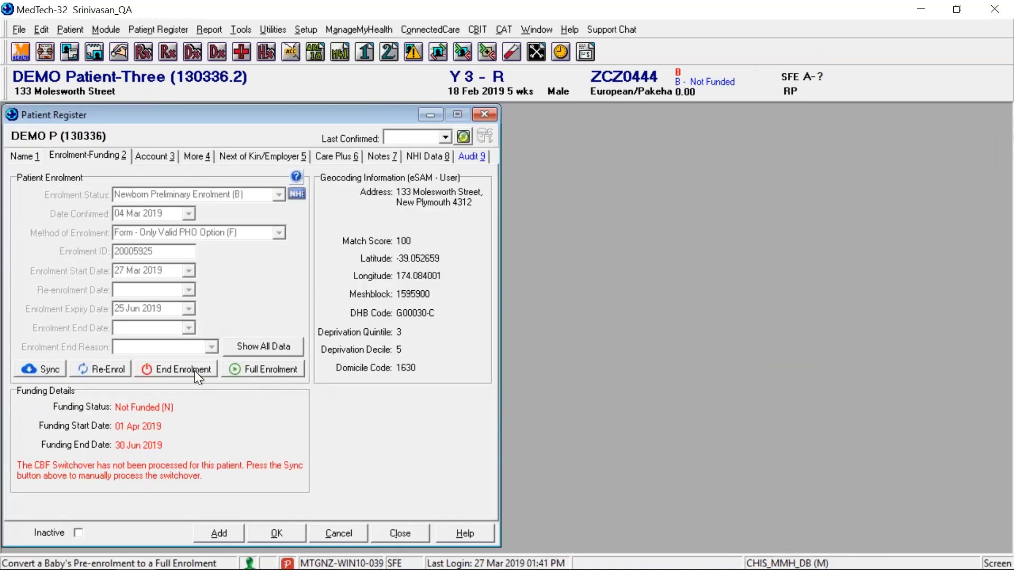
left_click(44, 364)
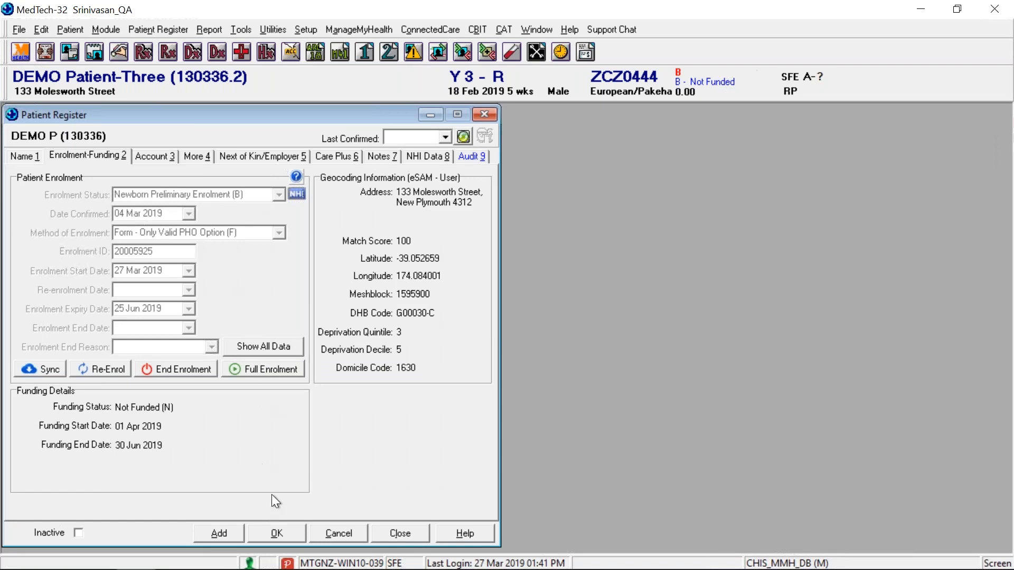
Try to convert the newborn preliminary enrolment to a full enrolment with Date Confirmed 19 Mar 2019 and method Form - Only Valid PHO Option (F).
left_click(270, 371)
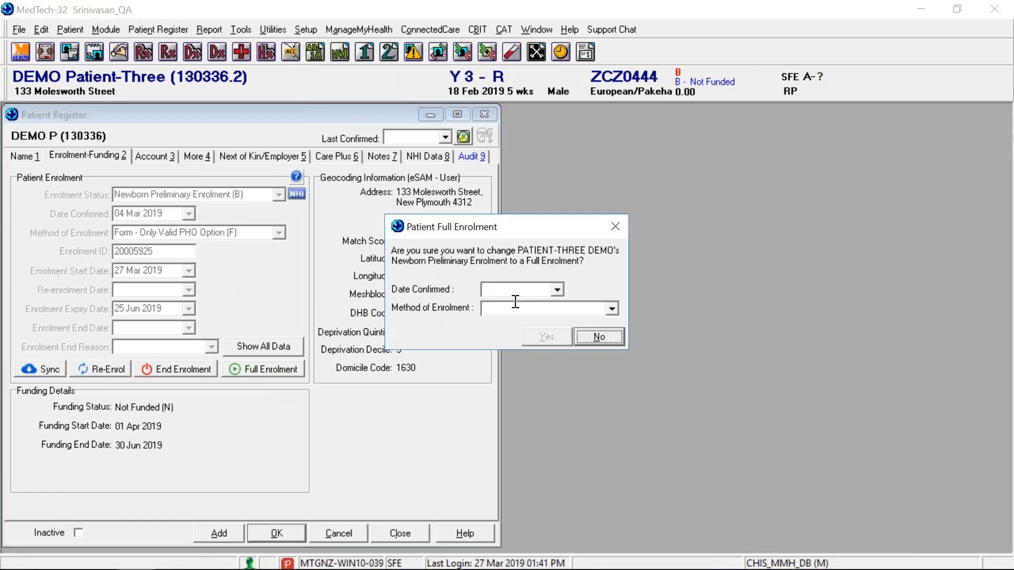
left_click(556, 289)
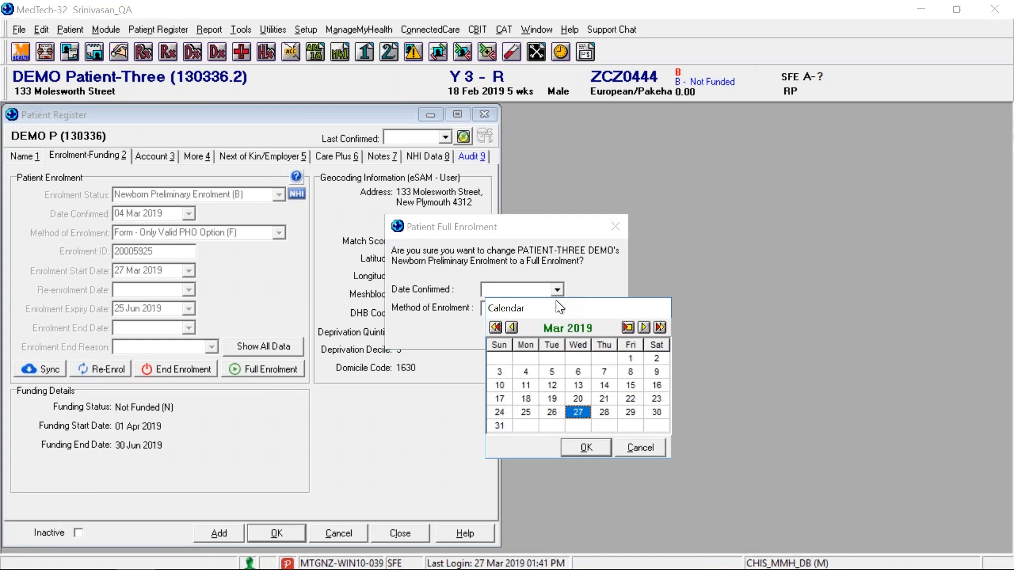
left_click(562, 398)
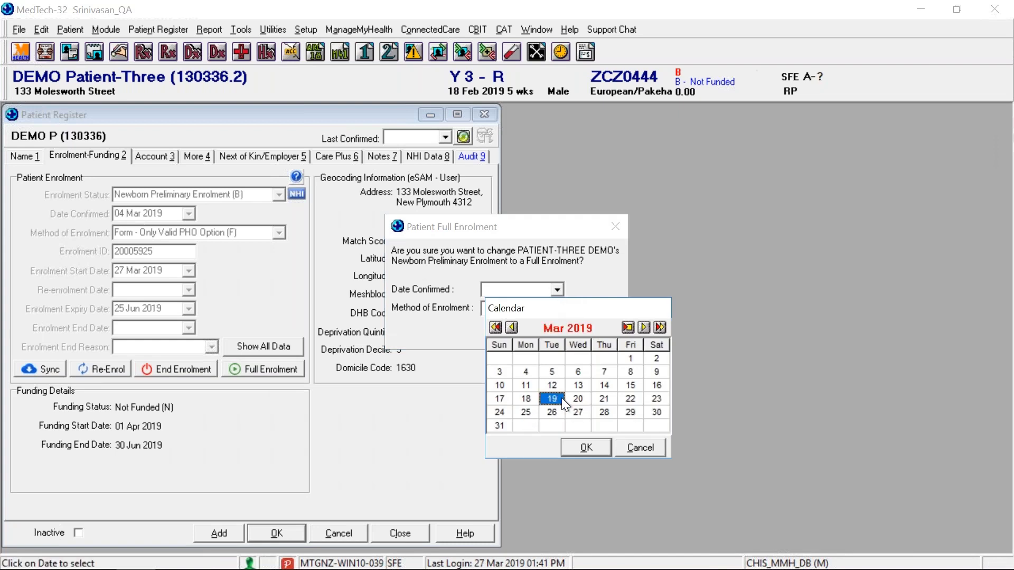
left_click(586, 448)
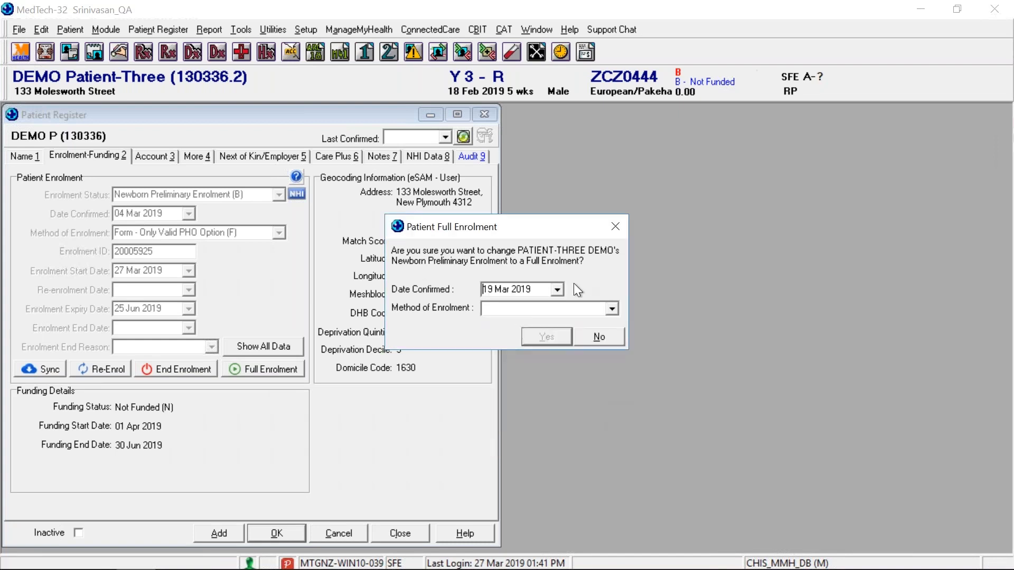
left_click(615, 308)
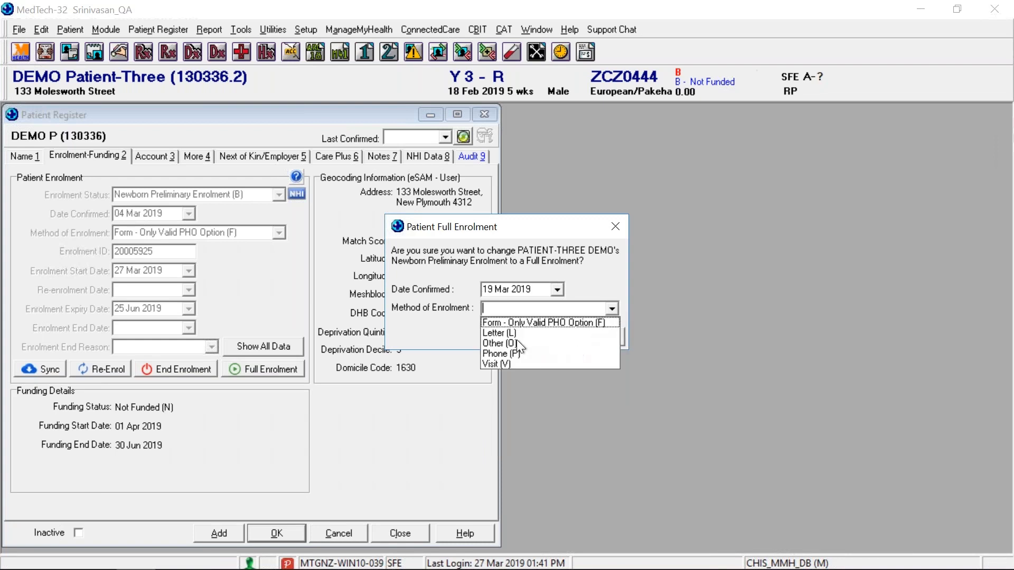
left_click(540, 322)
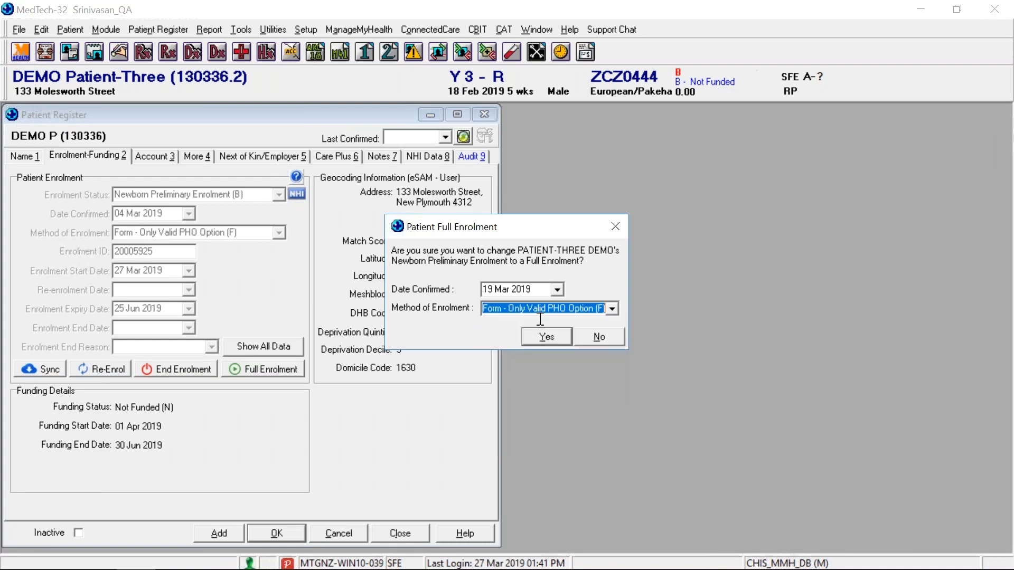
left_click(551, 333)
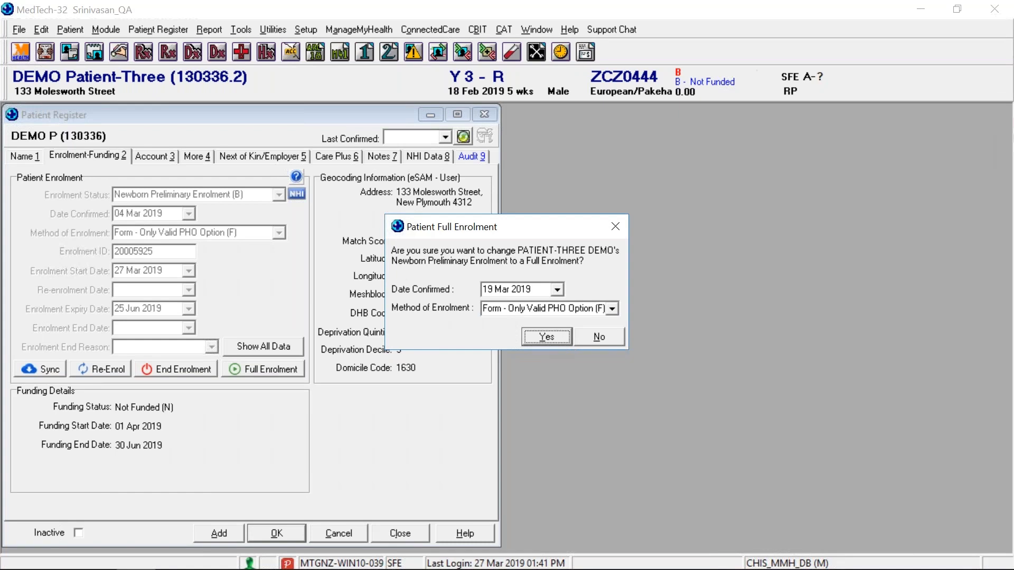
left_click(552, 324)
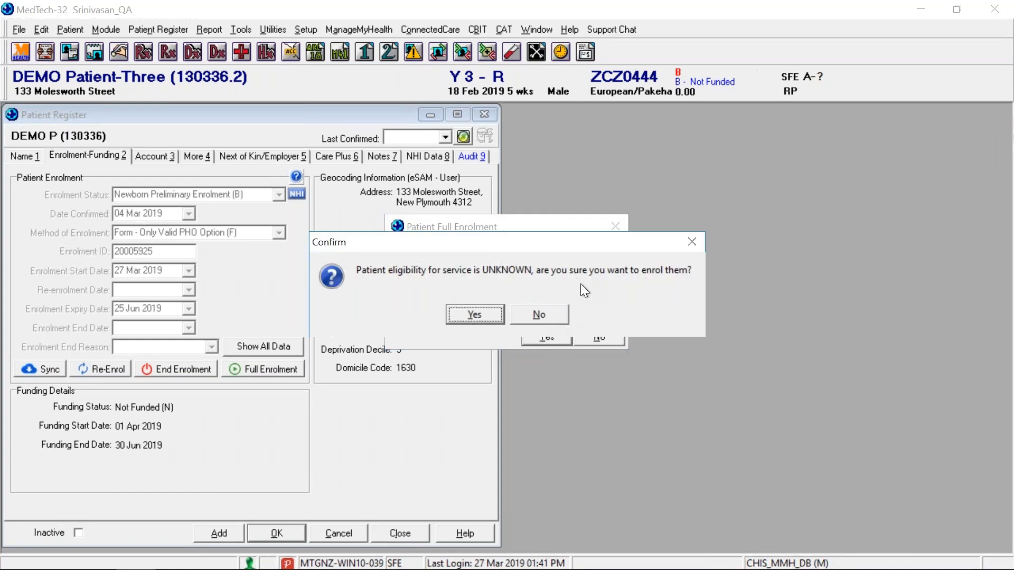
left_click(453, 315)
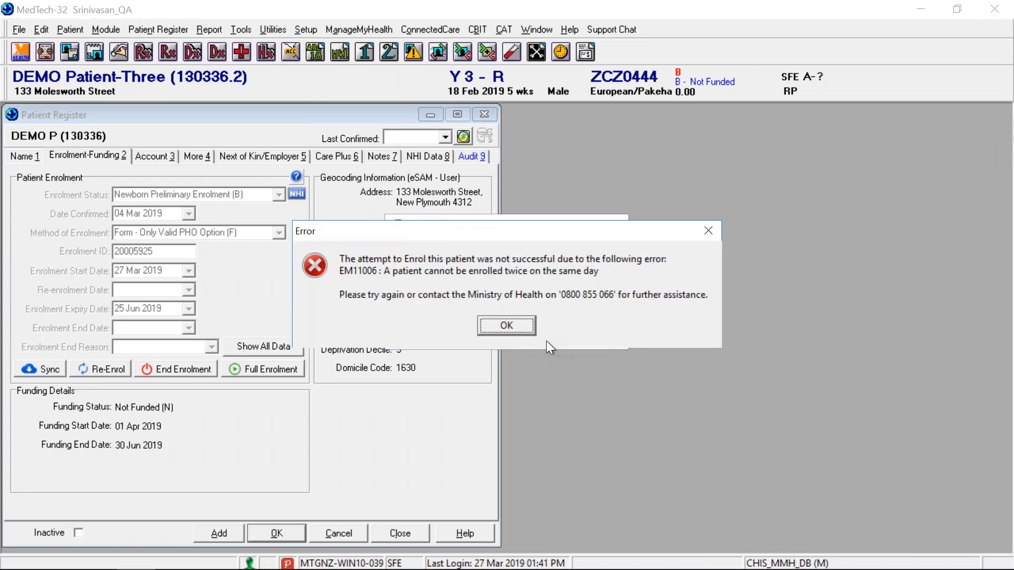
left_click(505, 325)
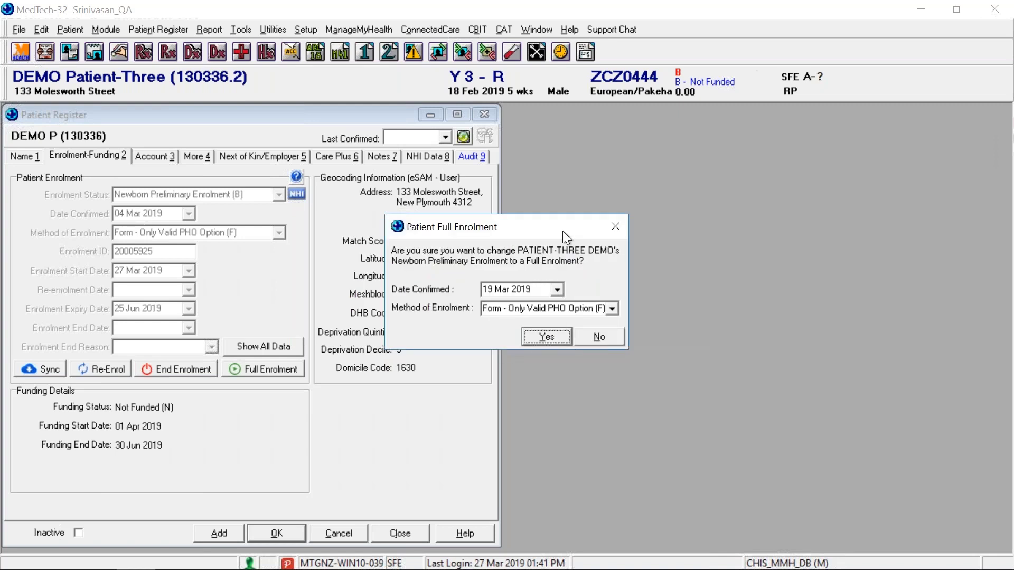
left_click(611, 228)
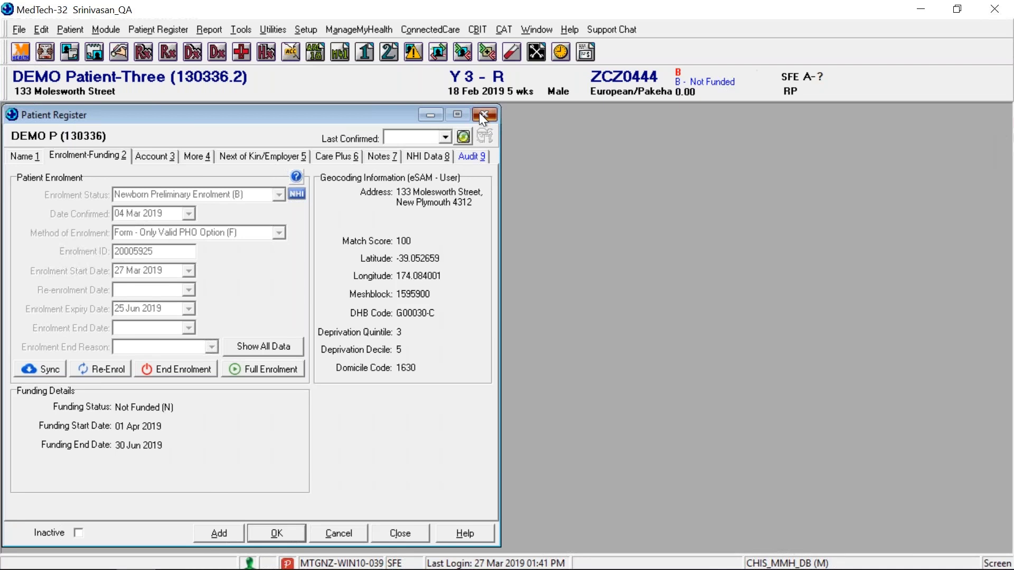
Open the Query Builder and look through its available tables, keeping the Patient table selected.
left_click(33, 152)
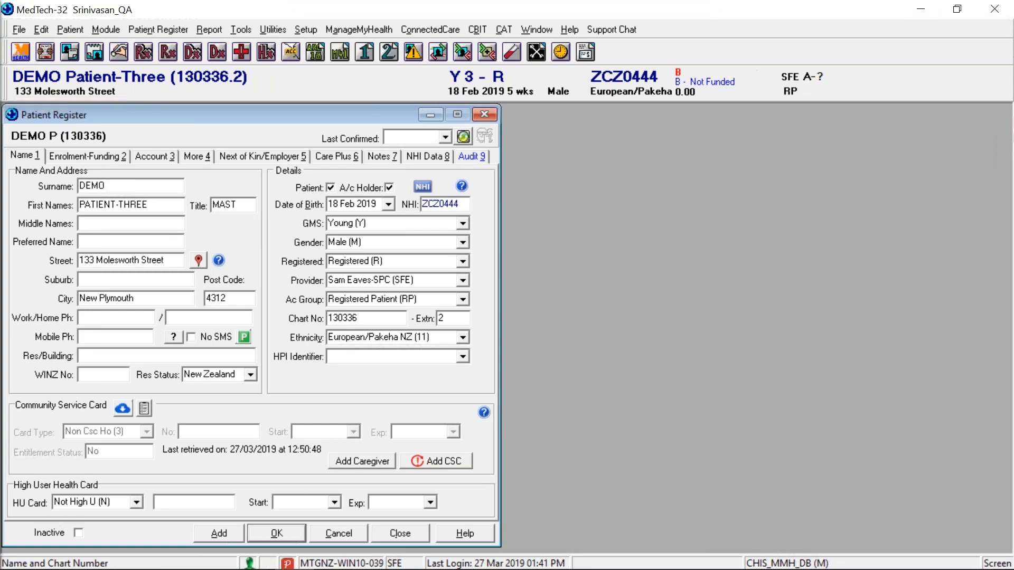
left_click(241, 30)
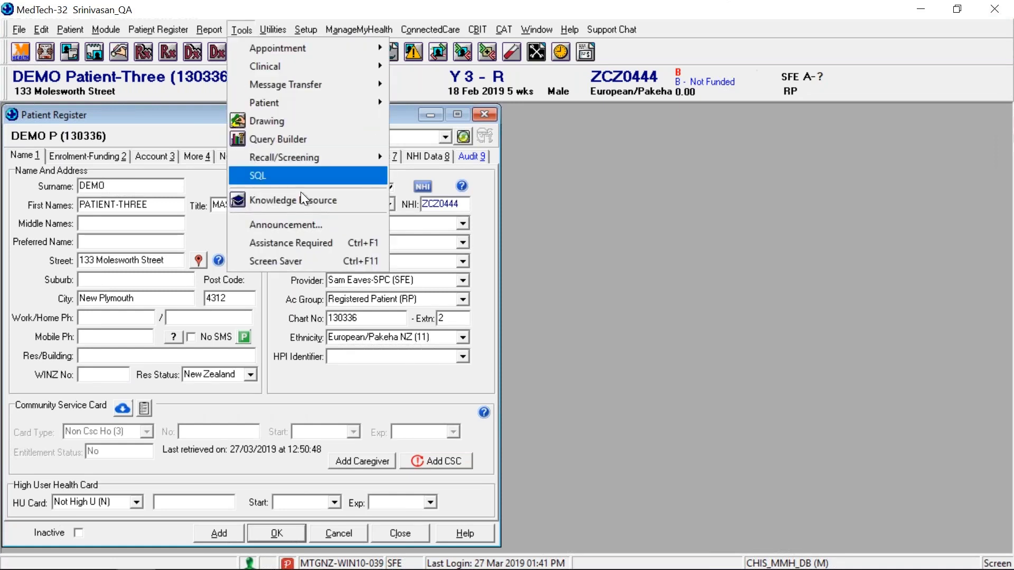
left_click(314, 139)
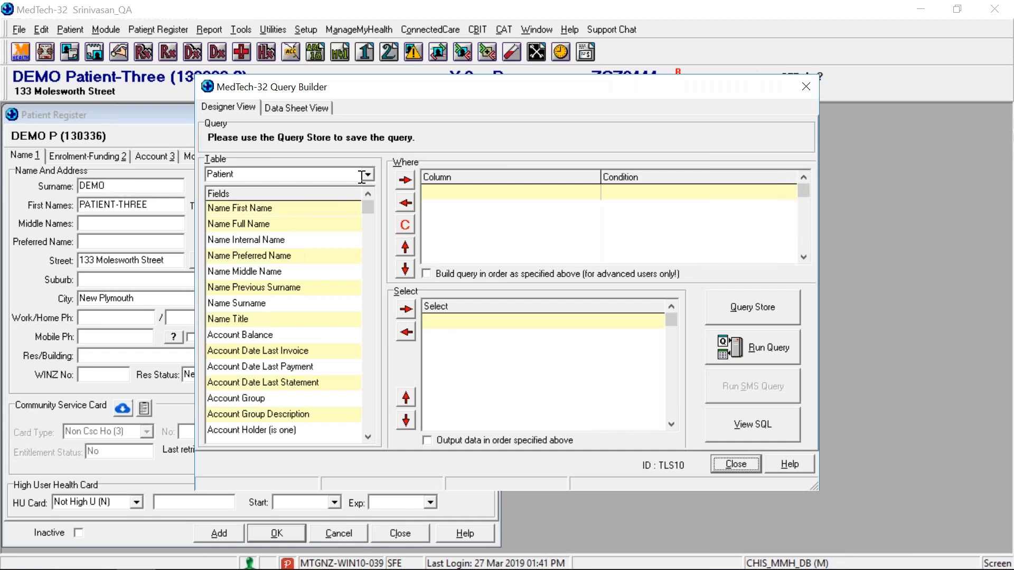
left_click(367, 174)
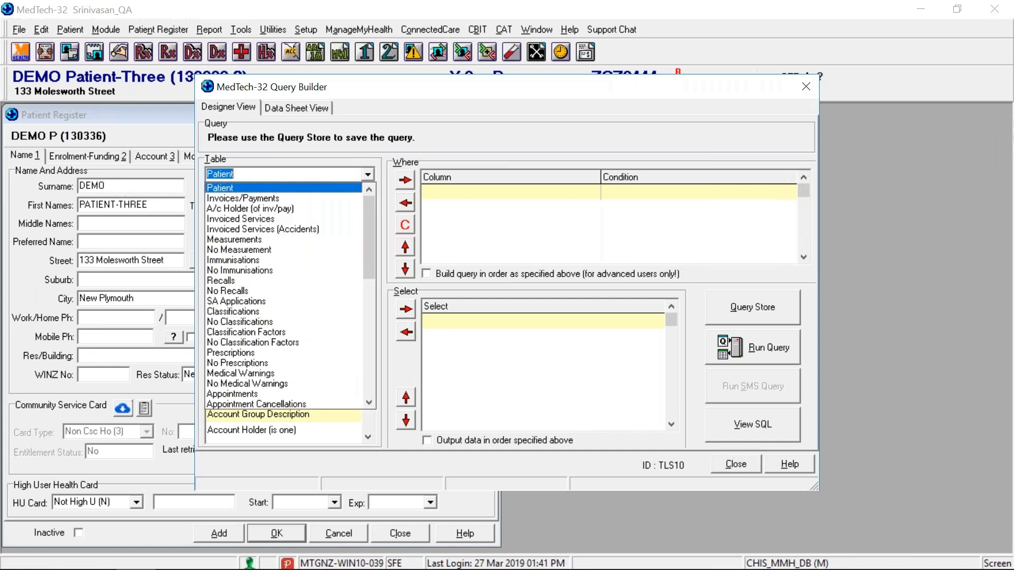
left_click(483, 192)
Load the stored query Missing NES Enrolment Information from QBFolder and examine its selected output fields.
left_click(756, 313)
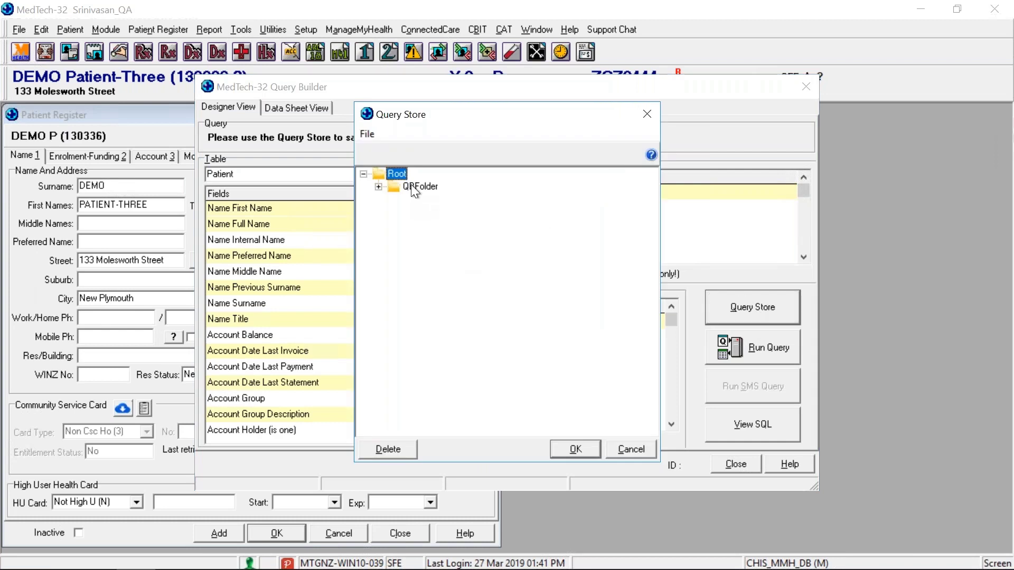
double_click(411, 185)
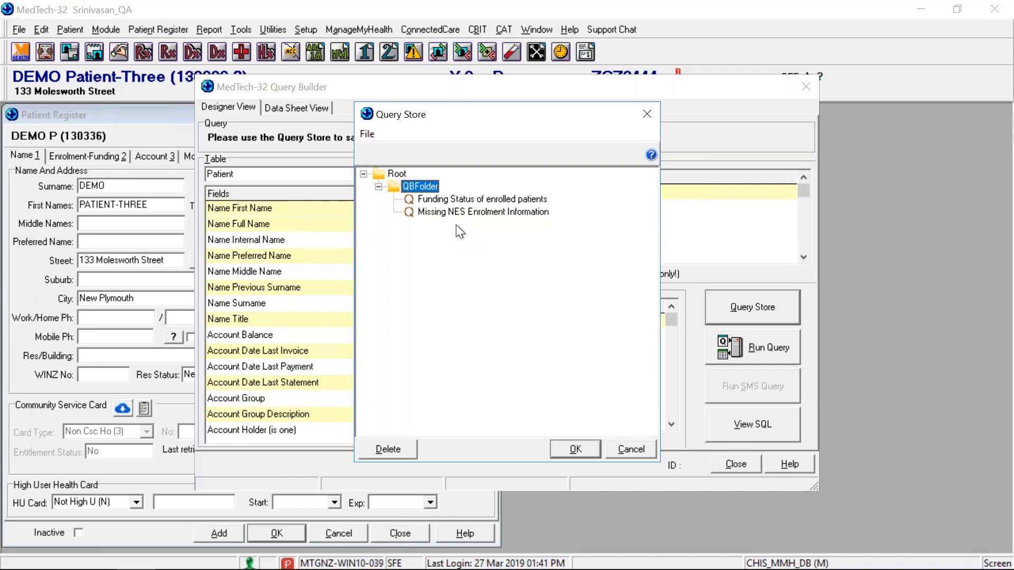
double_click(458, 212)
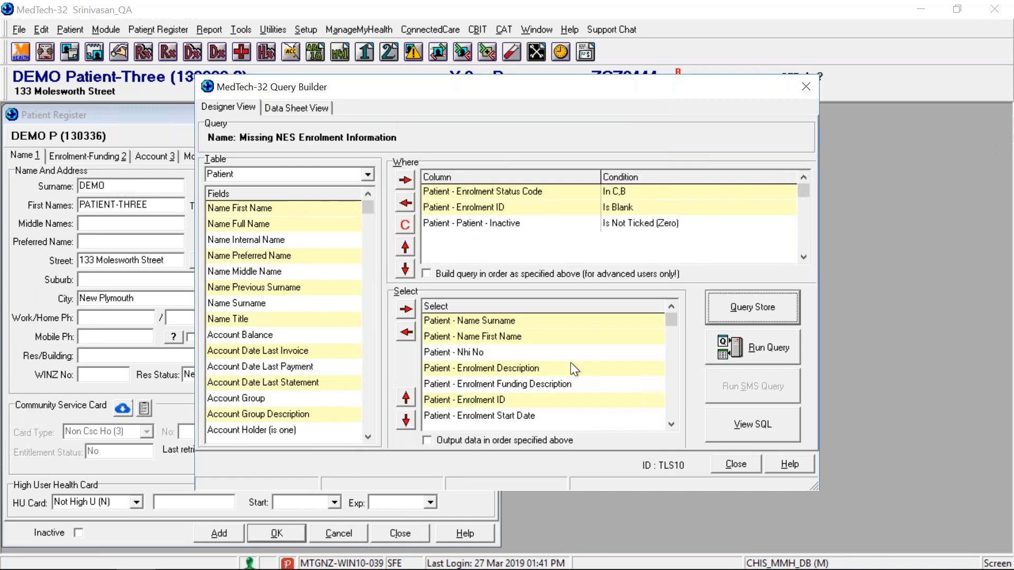
left_click(483, 322)
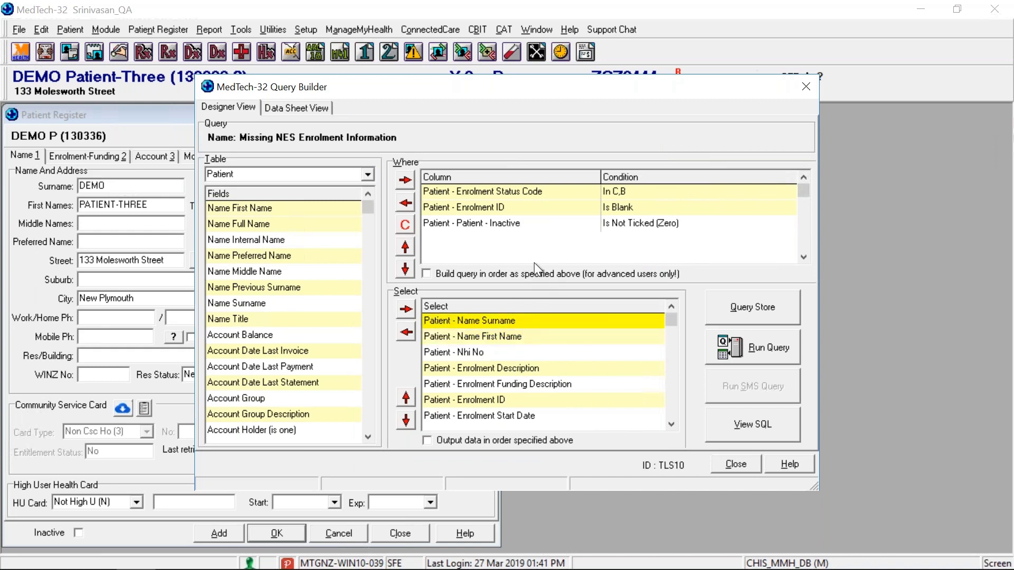
Examine the query's three filter conditions: Enrolment Status Code, Enrolment ID and Patient Inactive.
left_click(521, 191)
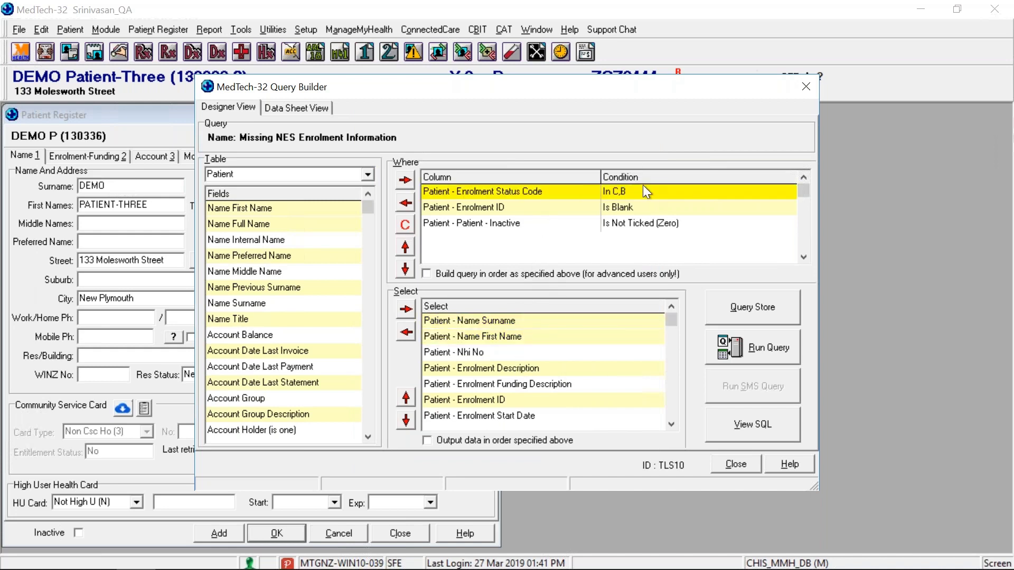
left_click(619, 207)
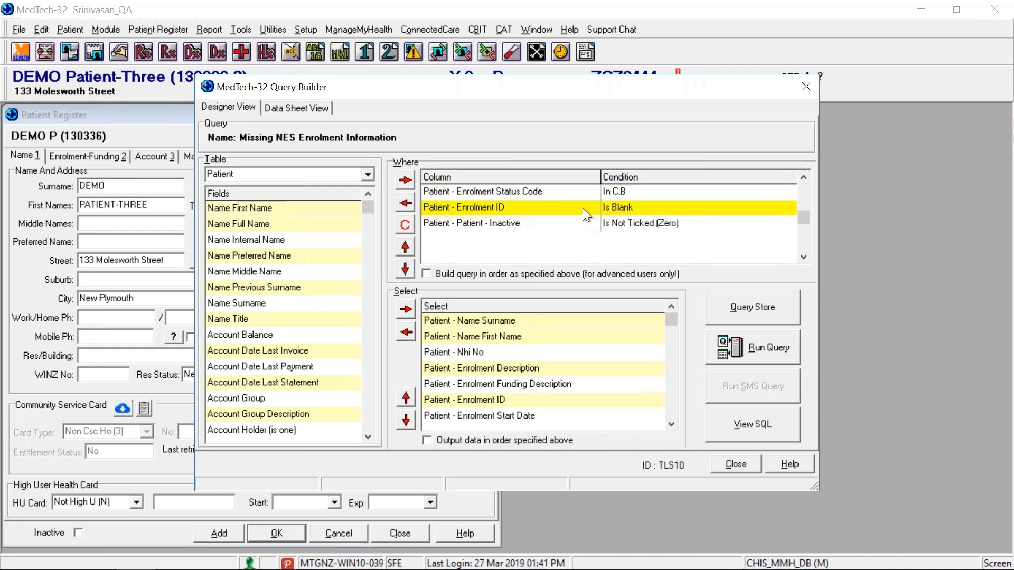
left_click(562, 224)
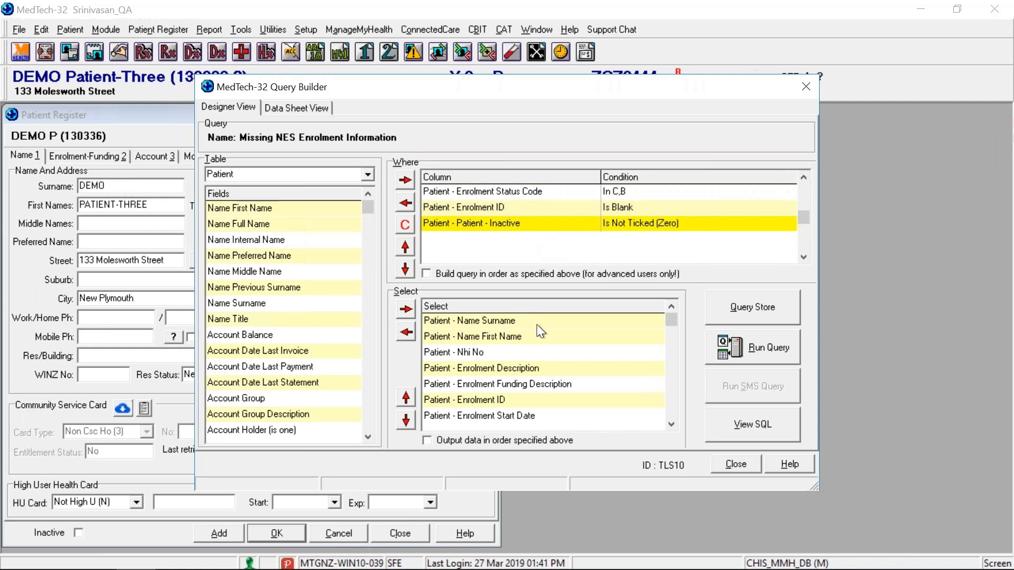
Go through the query's selected output fields from Name Surname to ID for Merge.
left_click(485, 340)
key("Down")
key("Down")
key("Down")
key("Down")
key("Down")
key("Down")
key("Down")
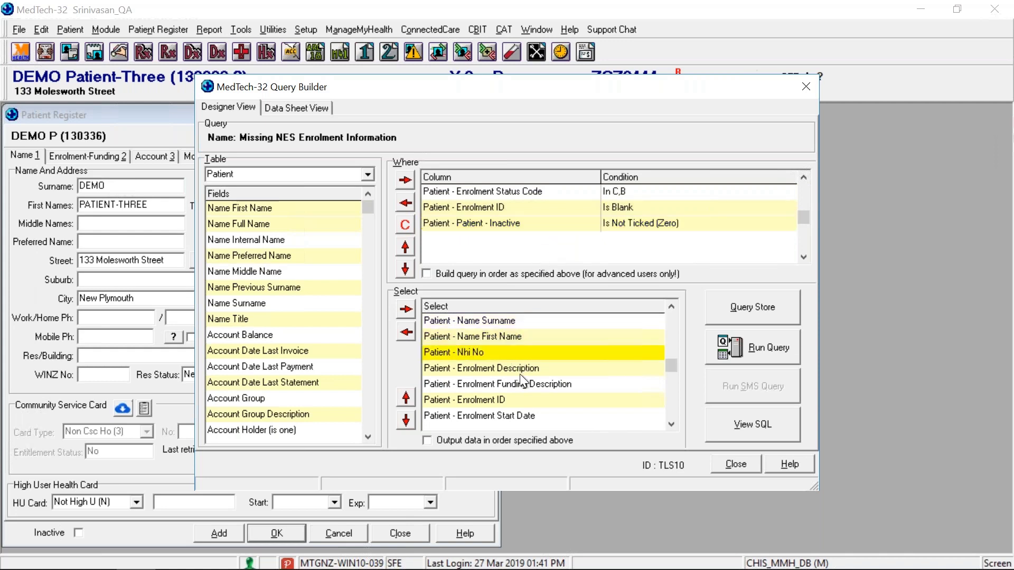
key("Up")
key("Up")
key("Up")
key("Up")
key("Up")
key("Up")
key("Up")
key("Up")
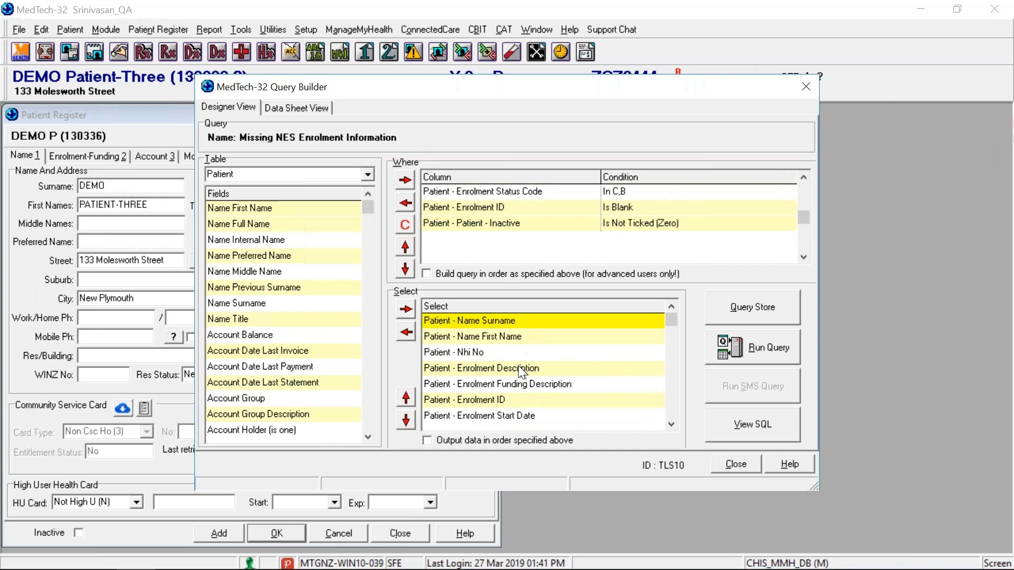
left_click(505, 337)
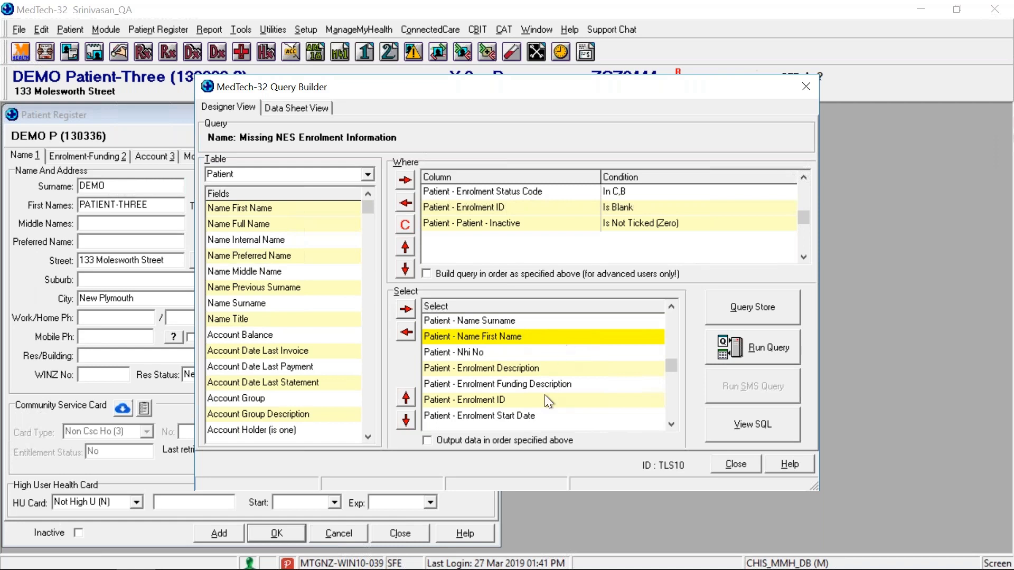
key("Down")
key("Down")
key("Down")
key("Down")
key("Down")
key("Down")
key("Down")
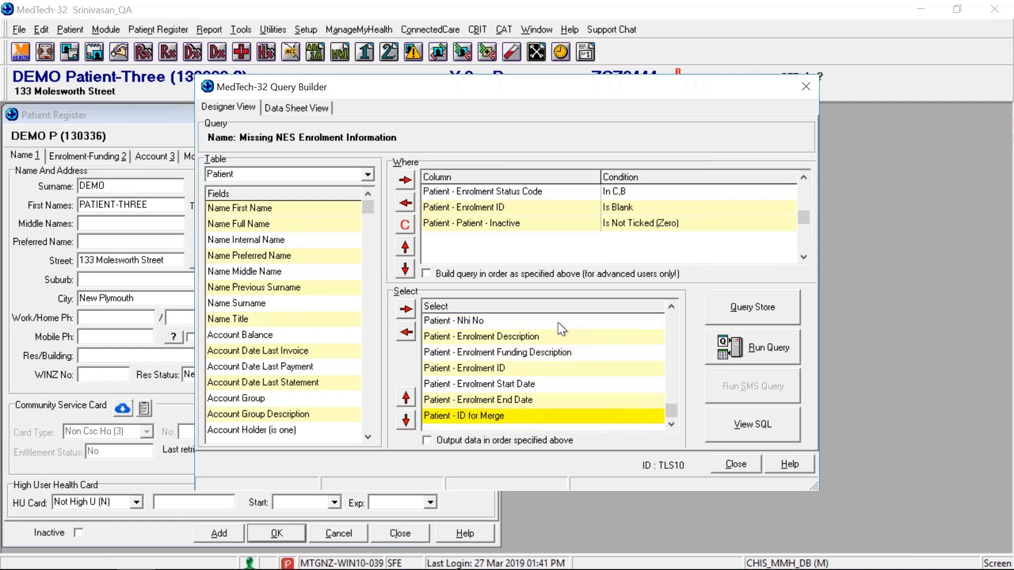
key("Up")
key("Up")
key("Up")
key("Up")
key("Up")
key("Up")
key("Up")
key("Up")
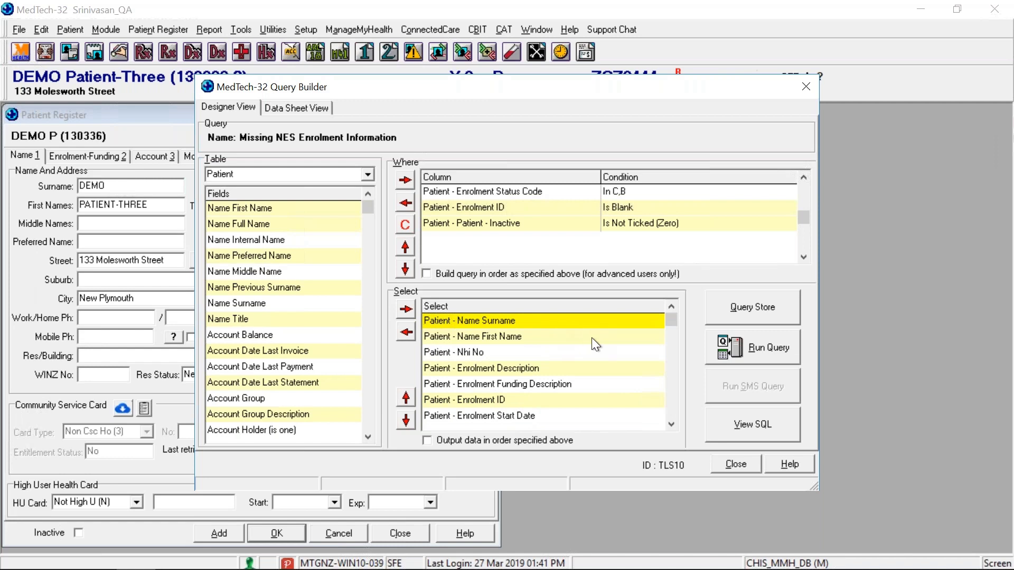
key("Down")
key("Down")
key("Down")
key("Down")
key("Down")
key("Down")
key("Down")
key("Down")
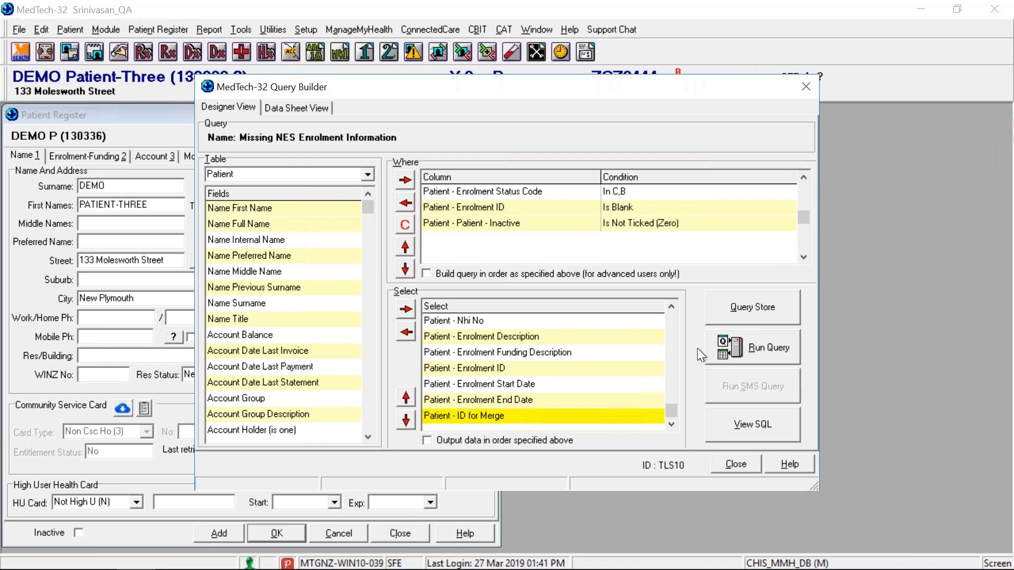
Run the Missing NES Enrolment Information query and load the first listed patient into the patient register.
left_click(760, 334)
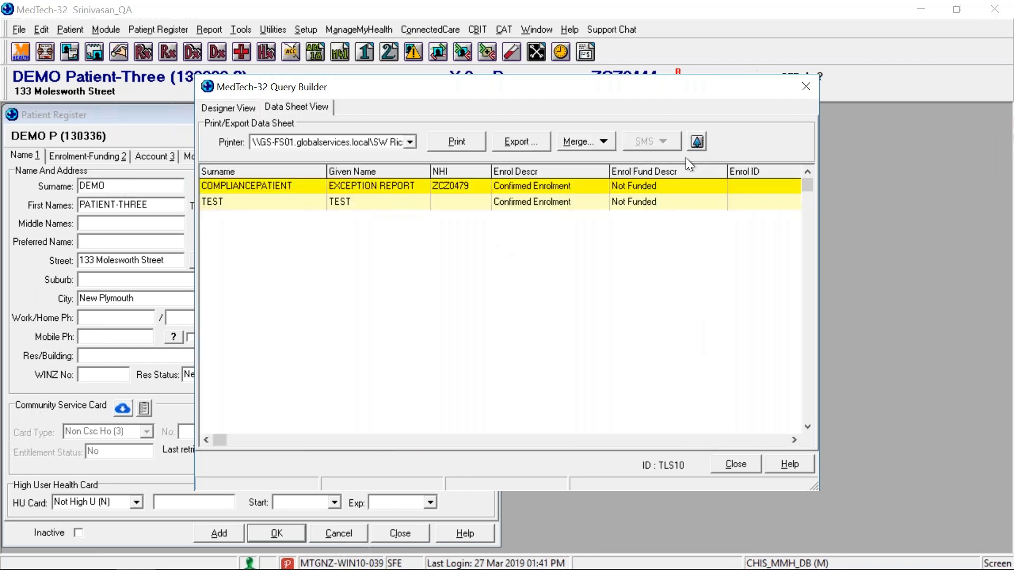
left_click(616, 205)
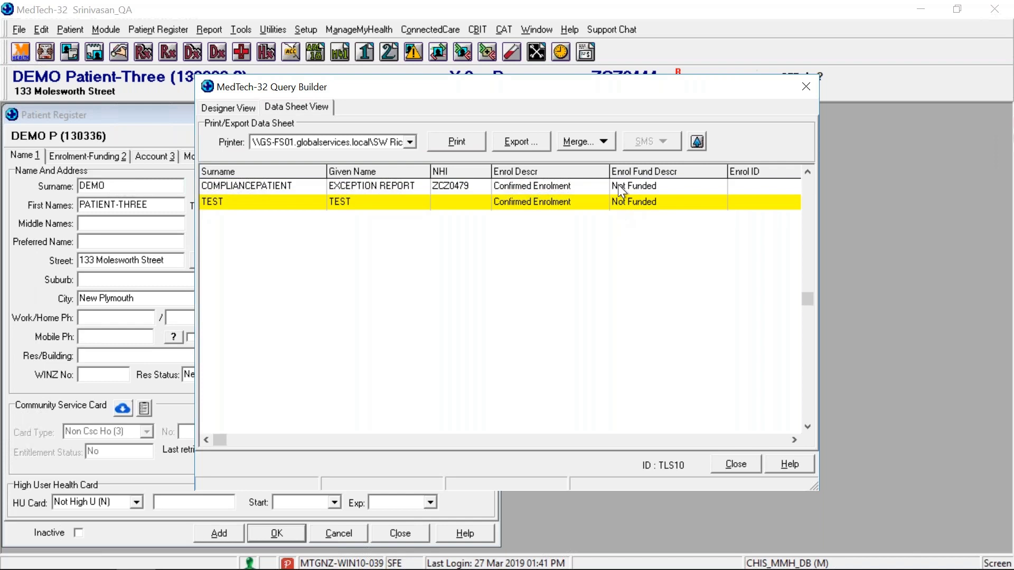
left_click(618, 184)
left_click(696, 146)
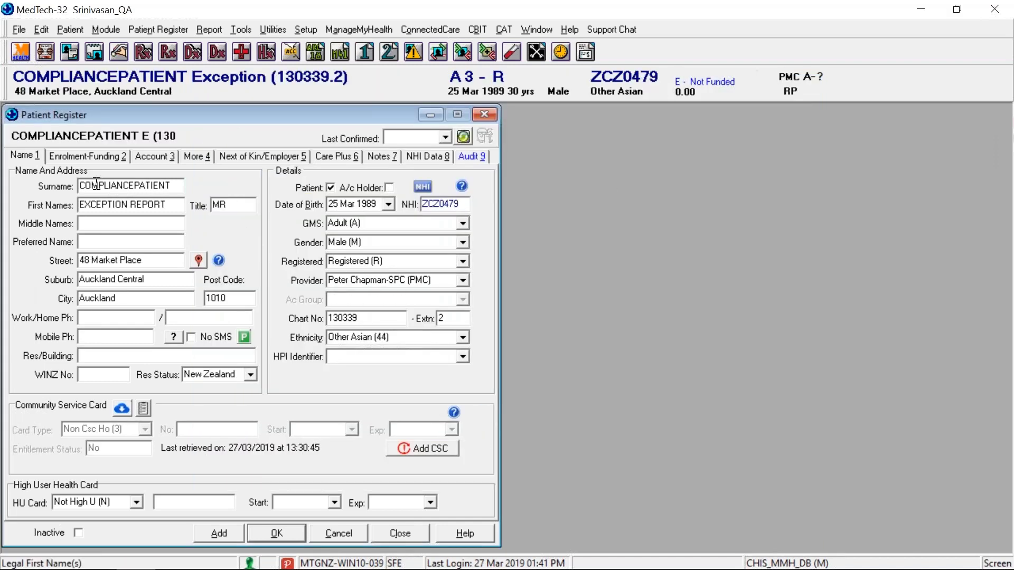
From the patient's enrolment and funding details, open the NHI demographics comparison and check for an existing national enrolment.
left_click(74, 155)
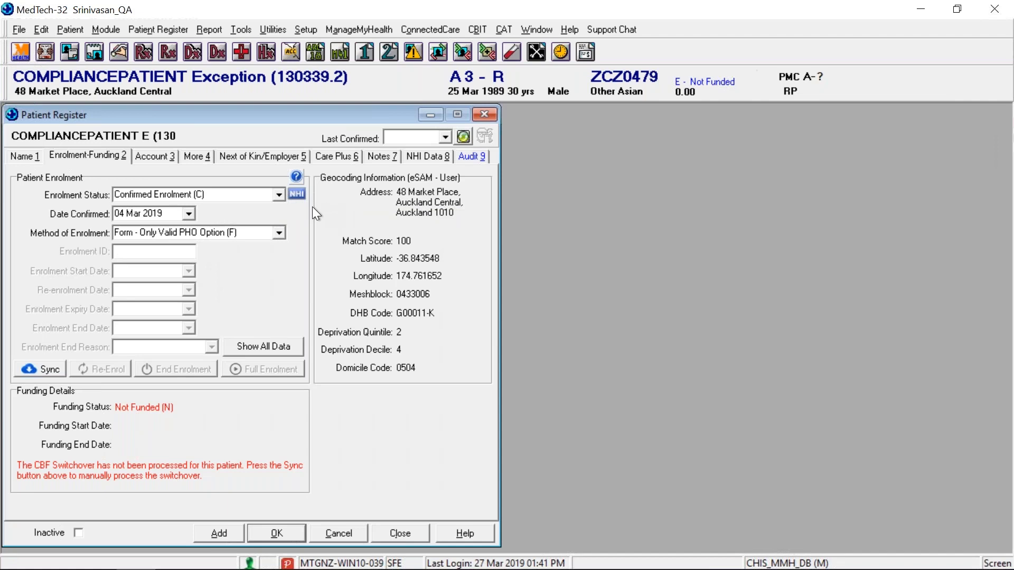
left_click(301, 193)
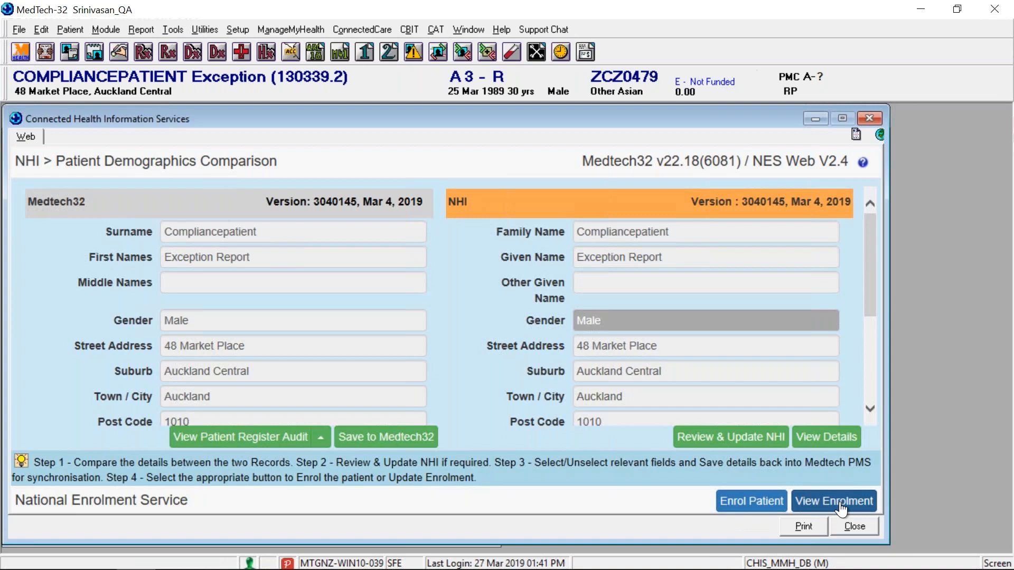
left_click(834, 501)
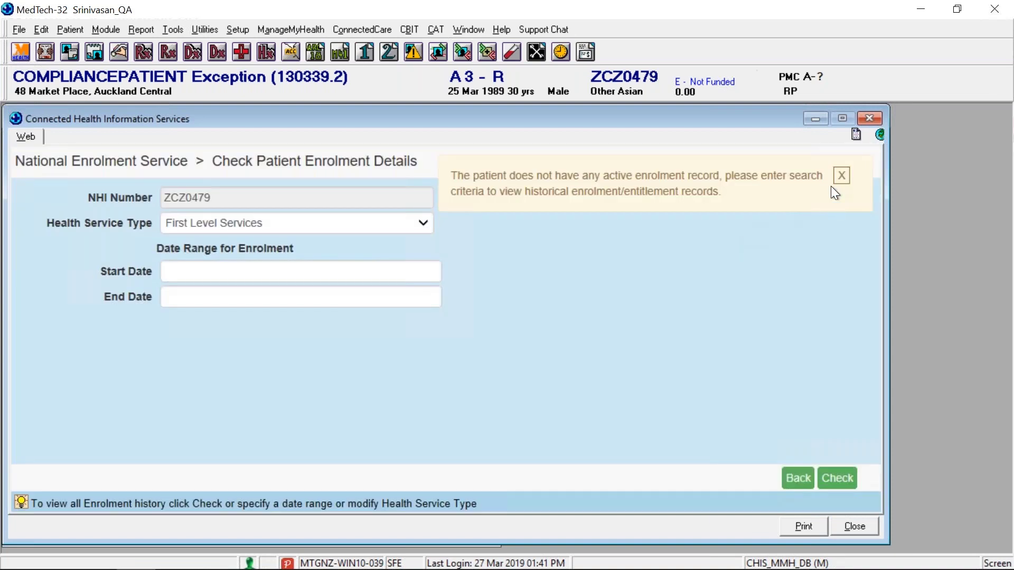
left_click(841, 176)
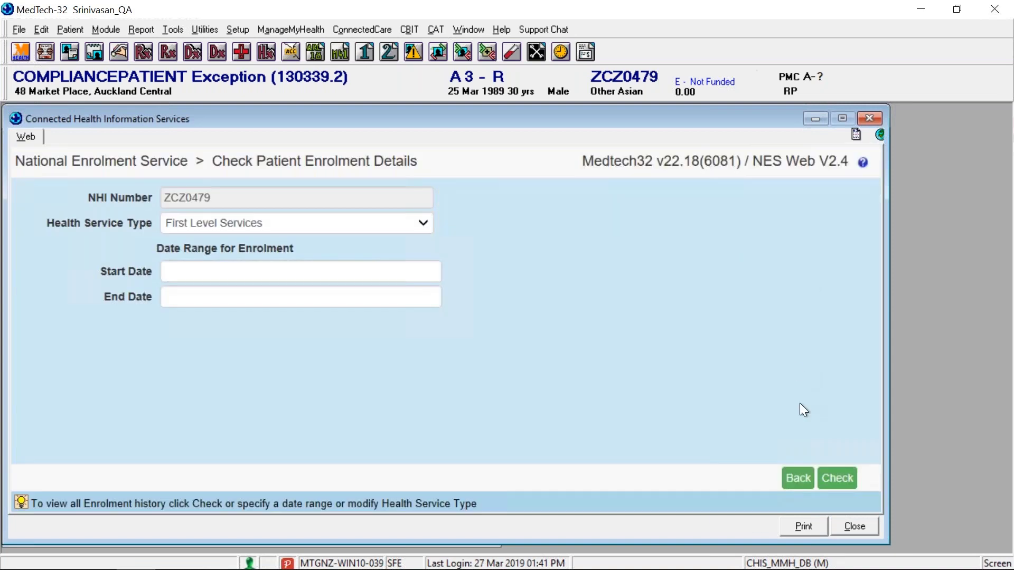
left_click(801, 478)
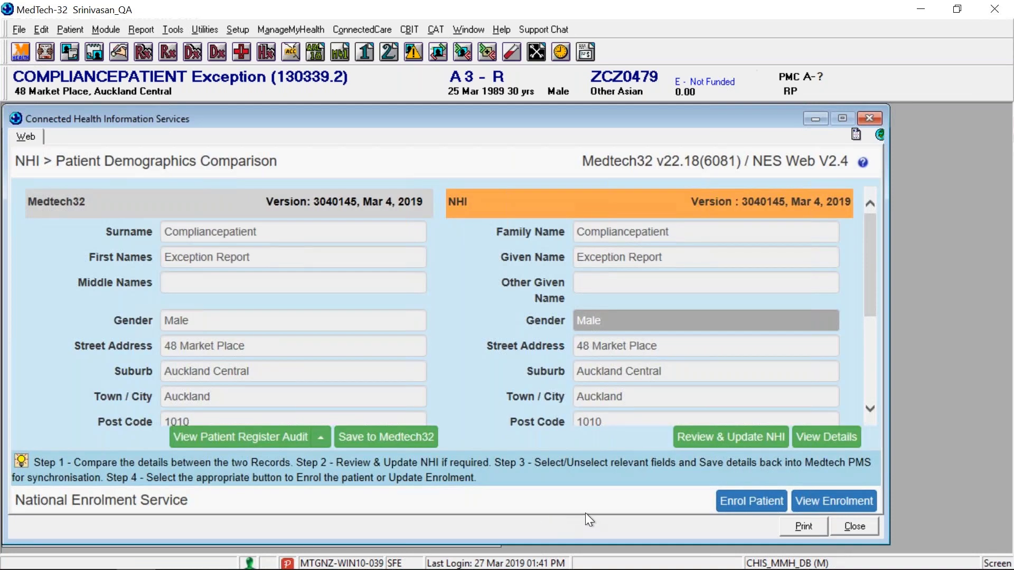
Try to enrol the patient in the National Enrolment Service with all patient declarations agreed, and close the service window.
left_click(726, 500)
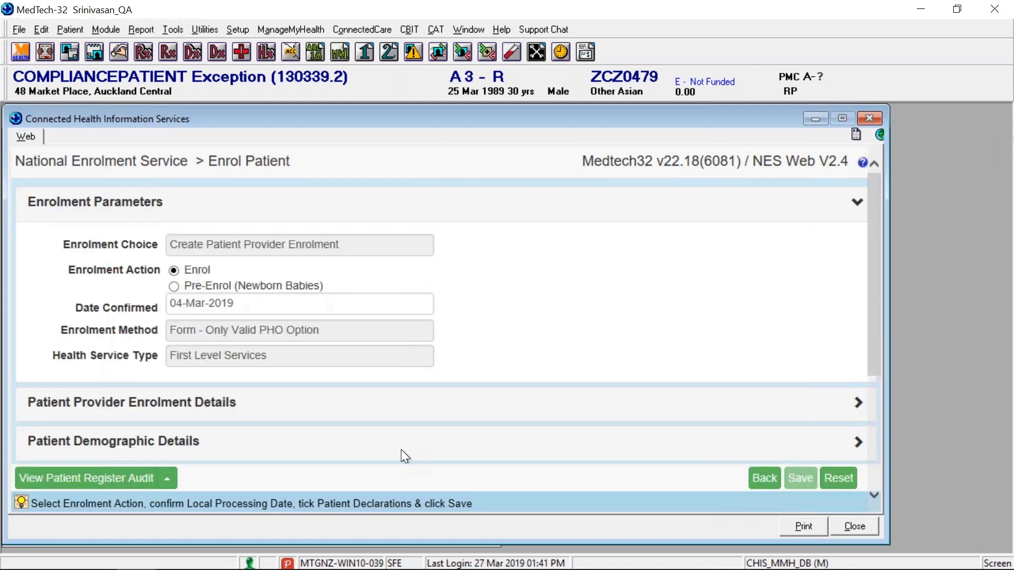
scroll(290, 341, "down", 2)
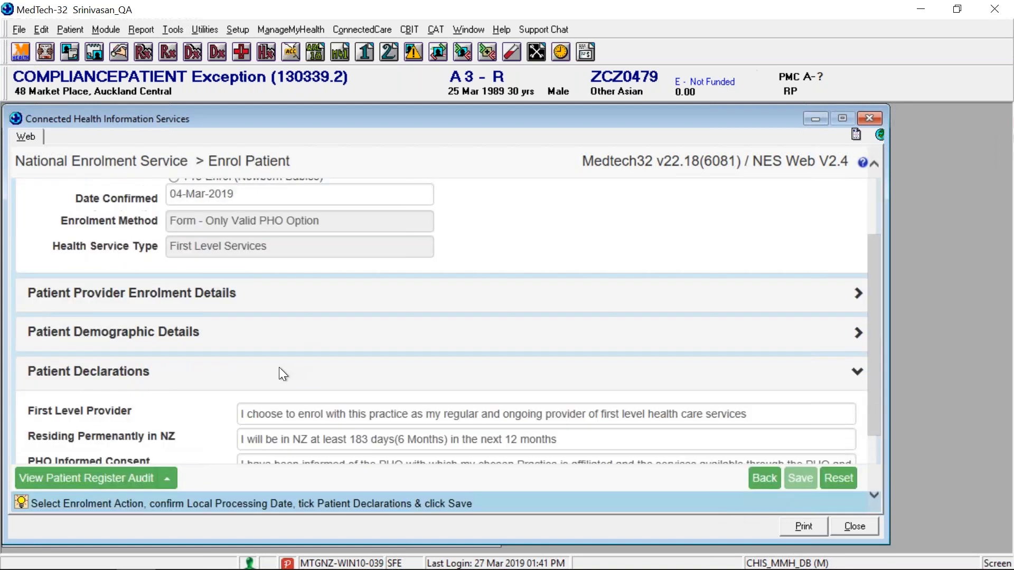
scroll(279, 366, "down", 2)
left_click(34, 417)
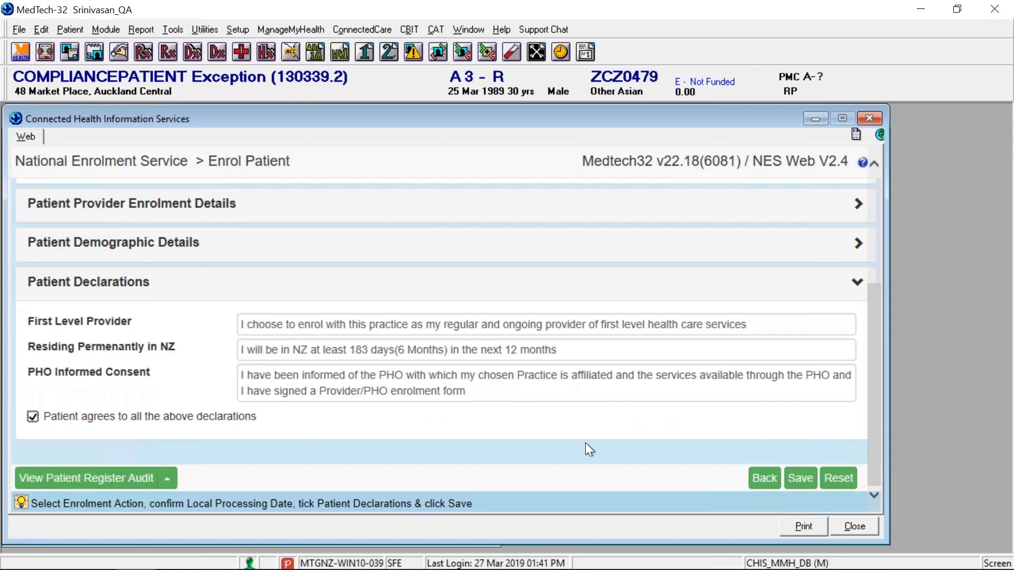
left_click(801, 479)
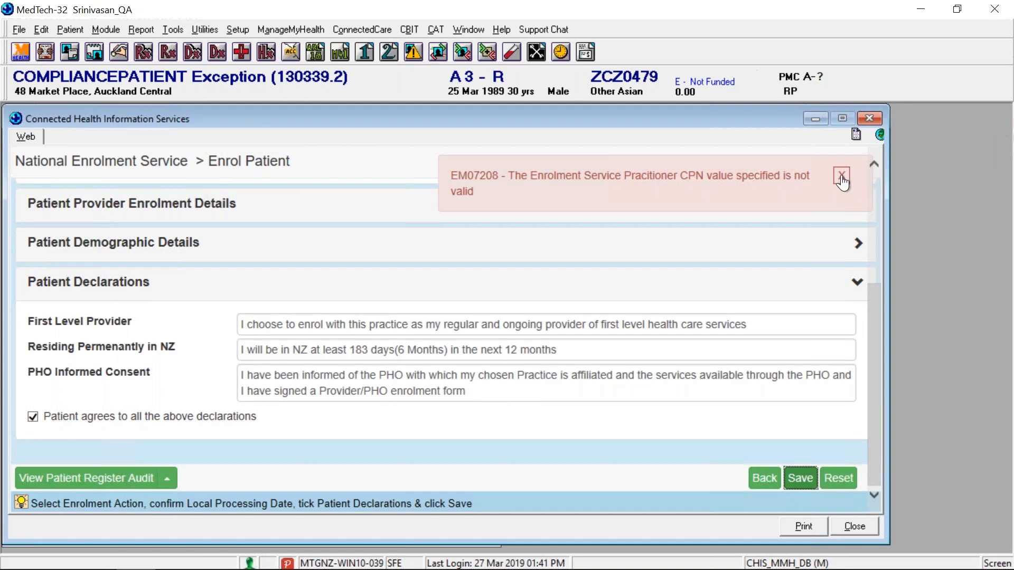
left_click(841, 176)
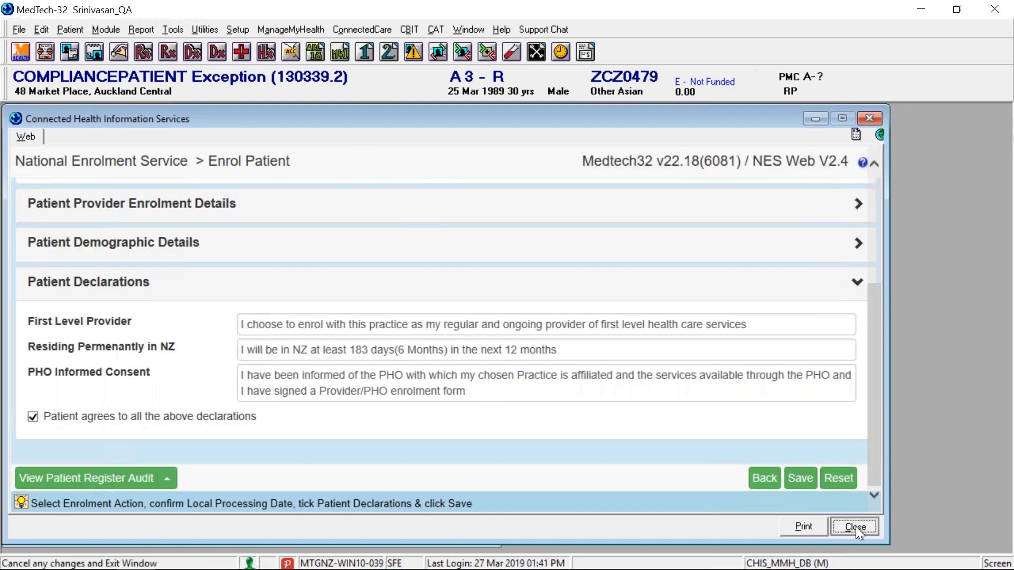
left_click(855, 527)
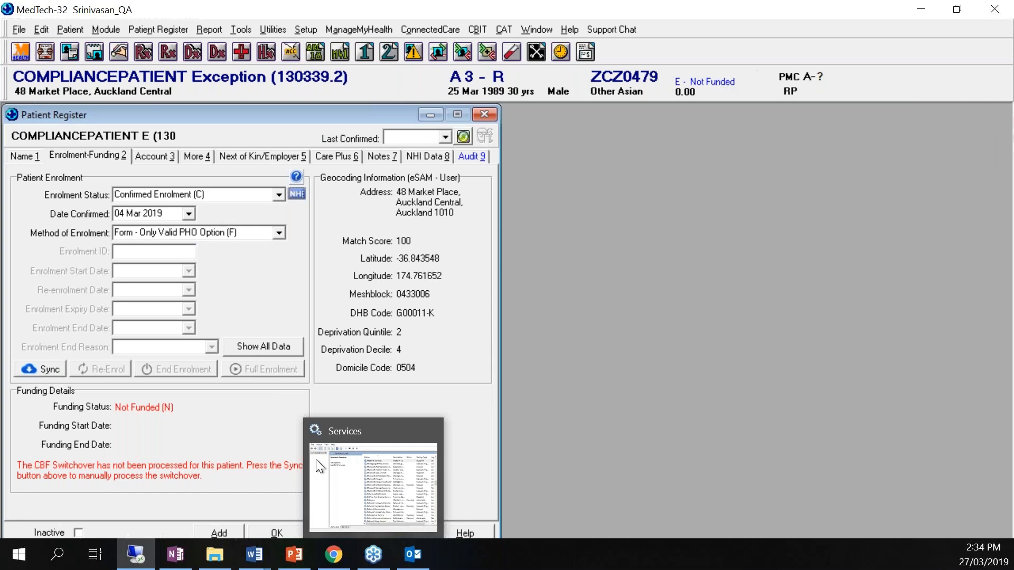
left_click(949, 14)
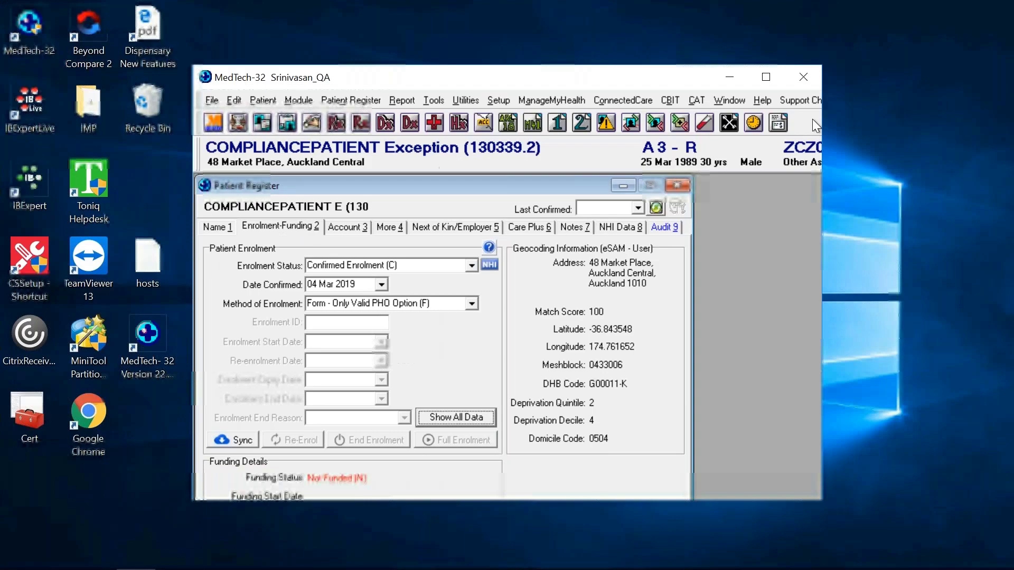
left_click_drag(433, 81, 534, 106)
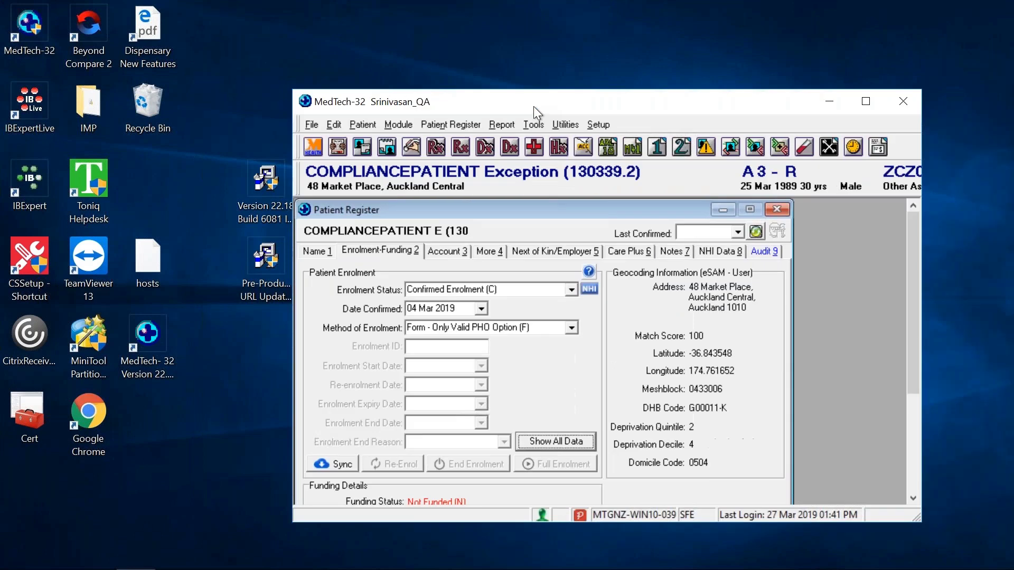
double_click(532, 108)
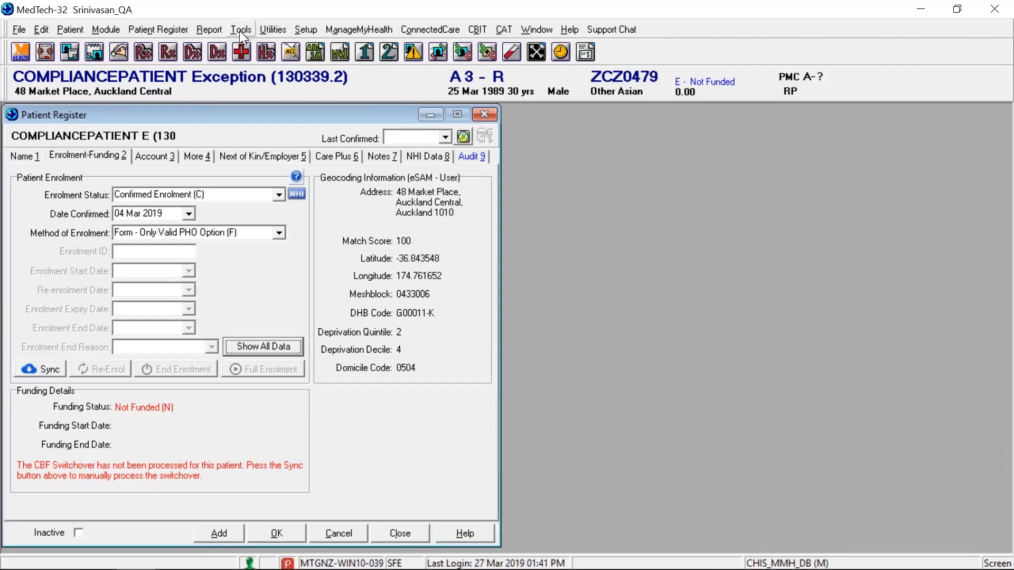
Return to the Query Builder and load the stored query Funding Status of enrolled patients from QBFolder.
left_click(241, 30)
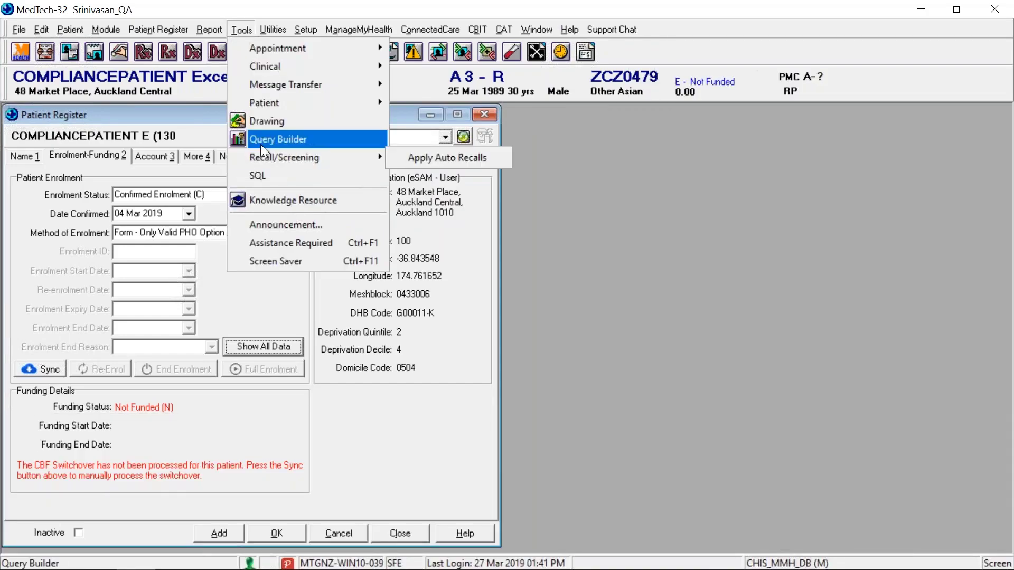
left_click(426, 289)
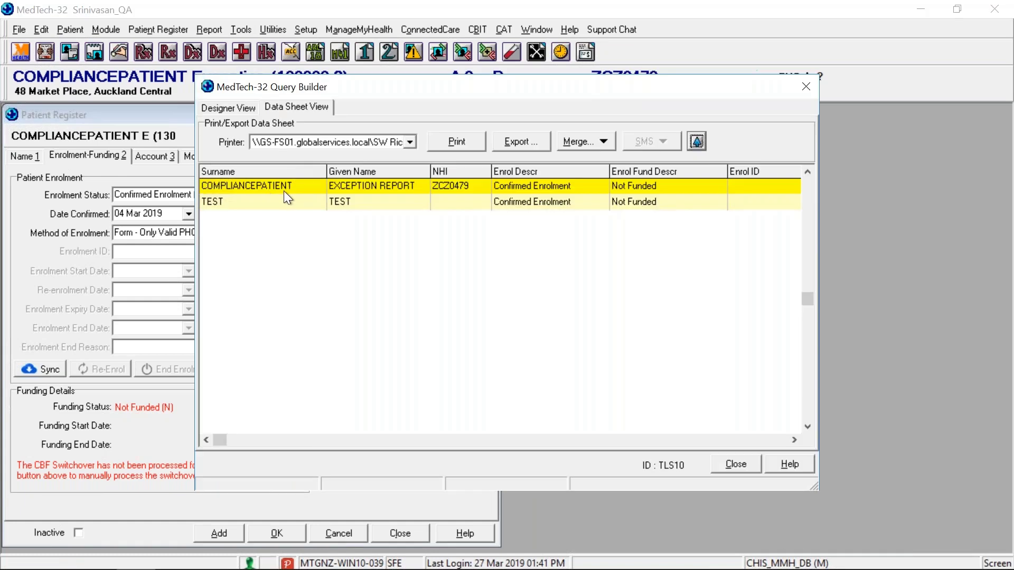
left_click(318, 202)
left_click(232, 107)
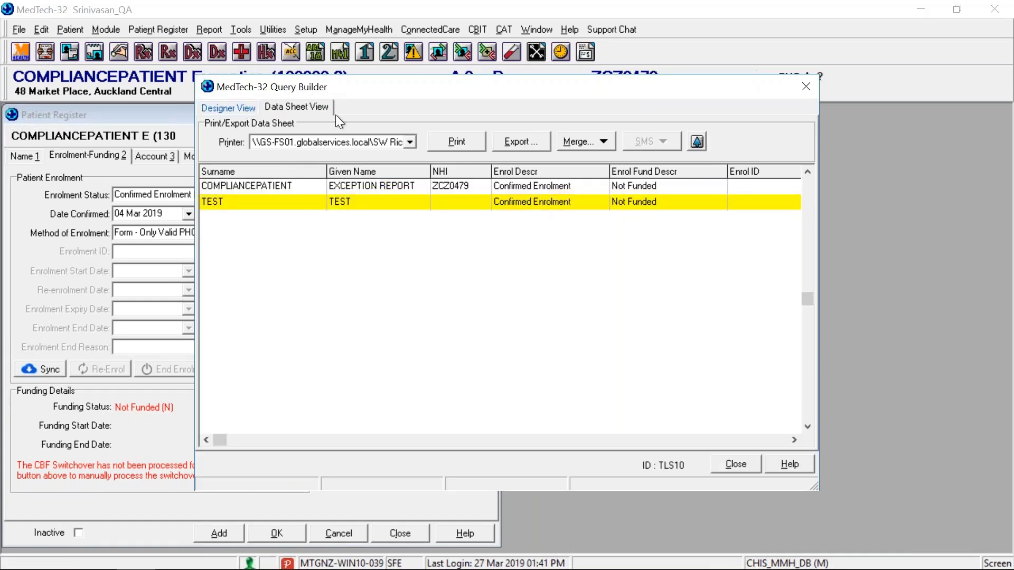
left_click(742, 312)
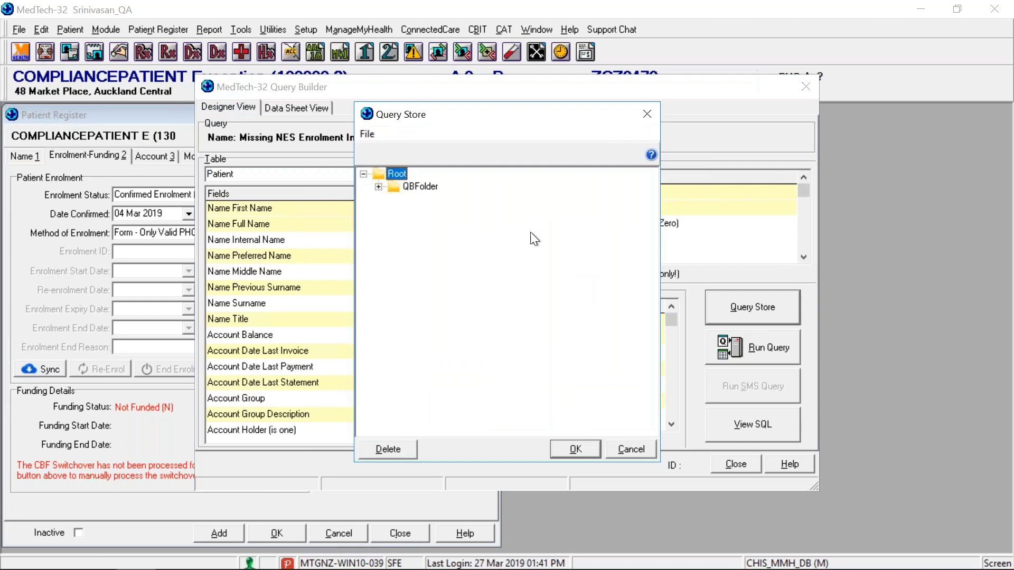
double_click(425, 190)
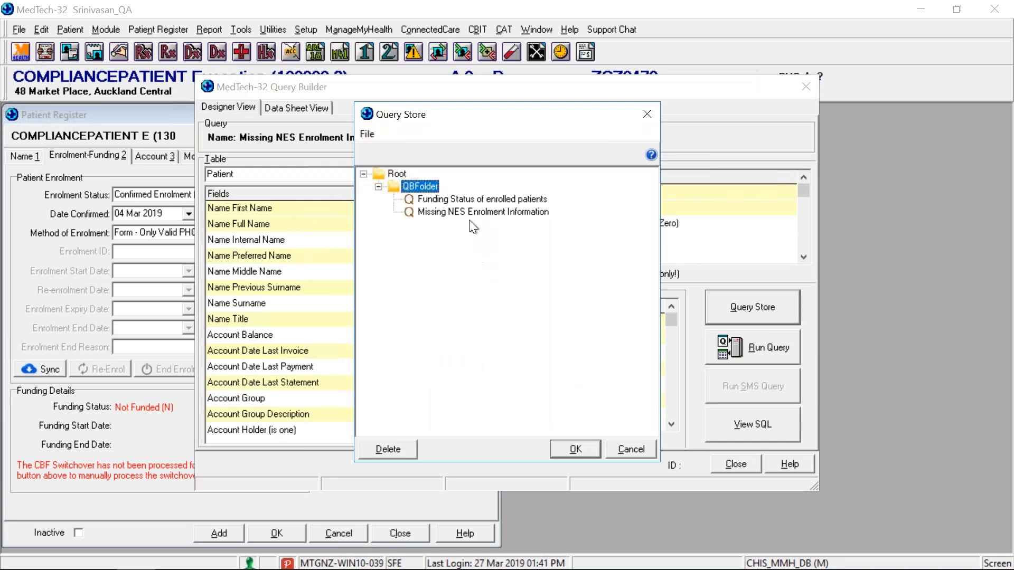
left_click(460, 200)
left_click(554, 448)
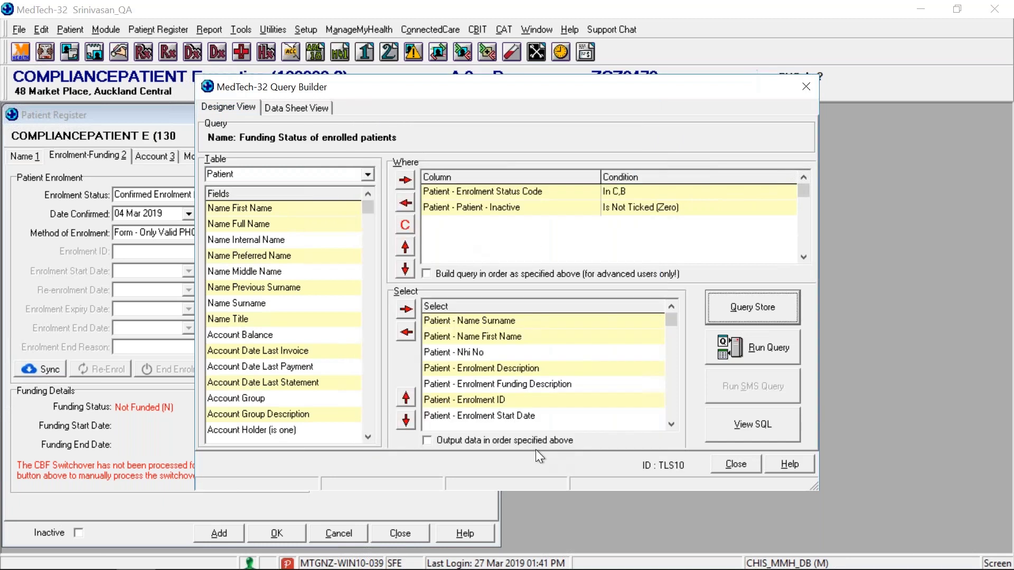
Run the Funding Status of enrolled patients query and widen the results window to show more columns.
left_click(585, 365)
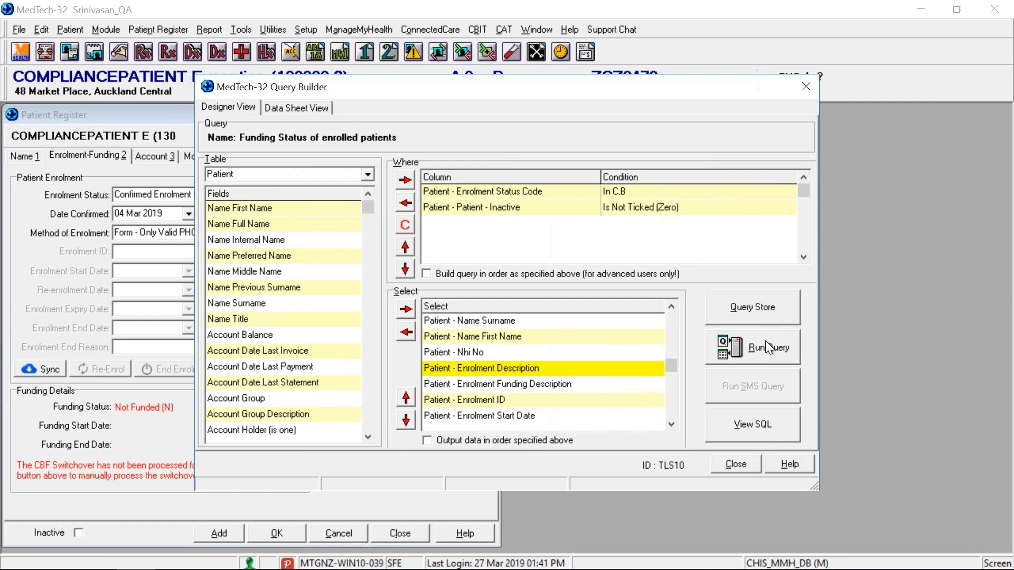
left_click(754, 350)
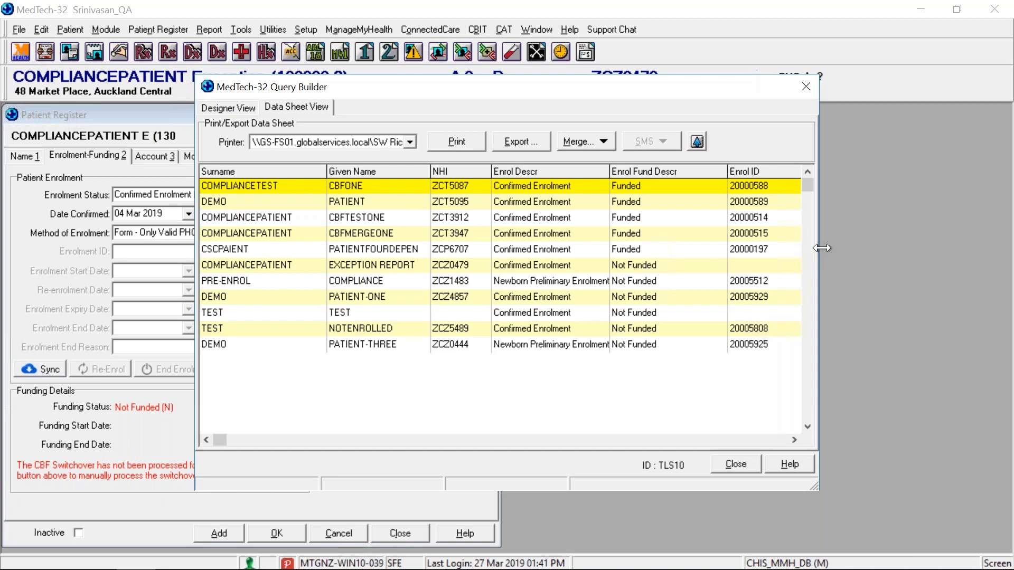
left_click_drag(882, 237, 921, 238)
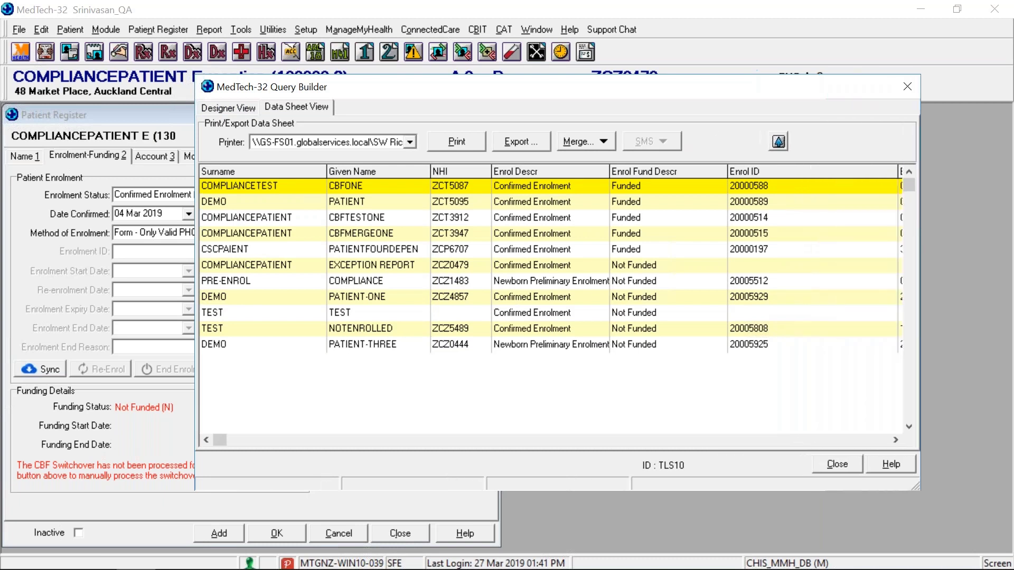
Review the funding status and enrolment IDs in the query results, and check the query's conditions in its design.
key("Down")
key("Down")
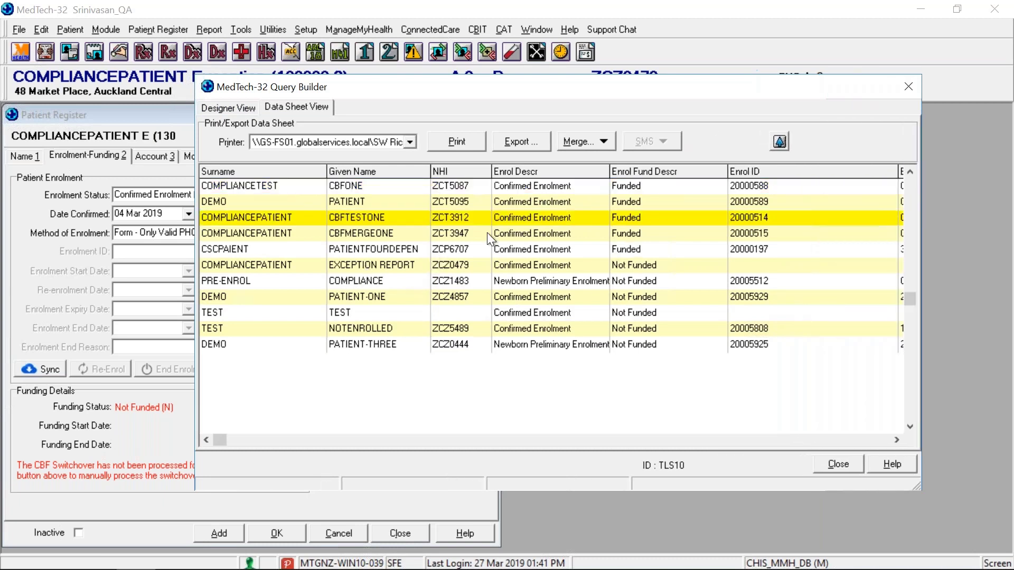
left_click(236, 109)
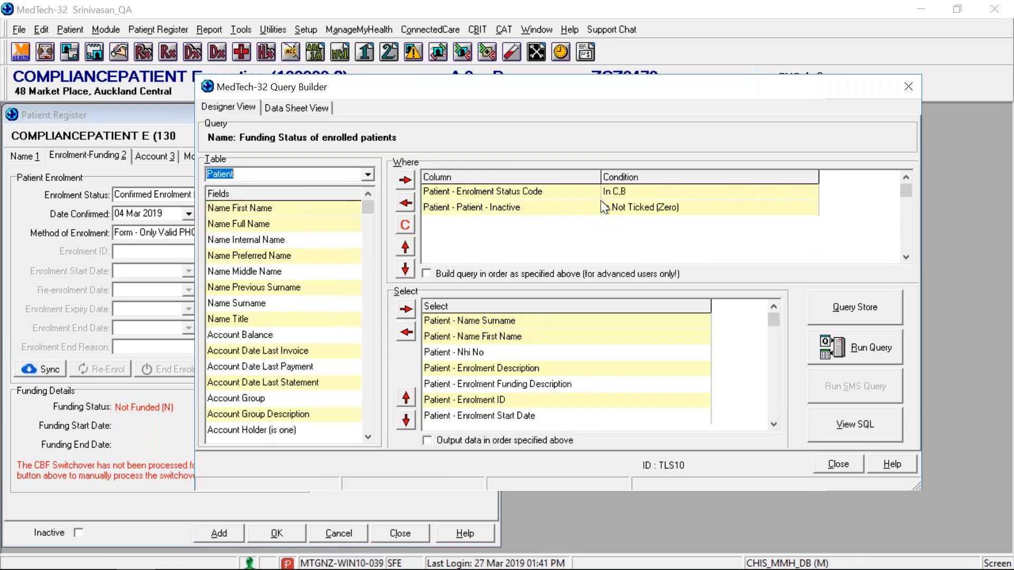
left_click(302, 108)
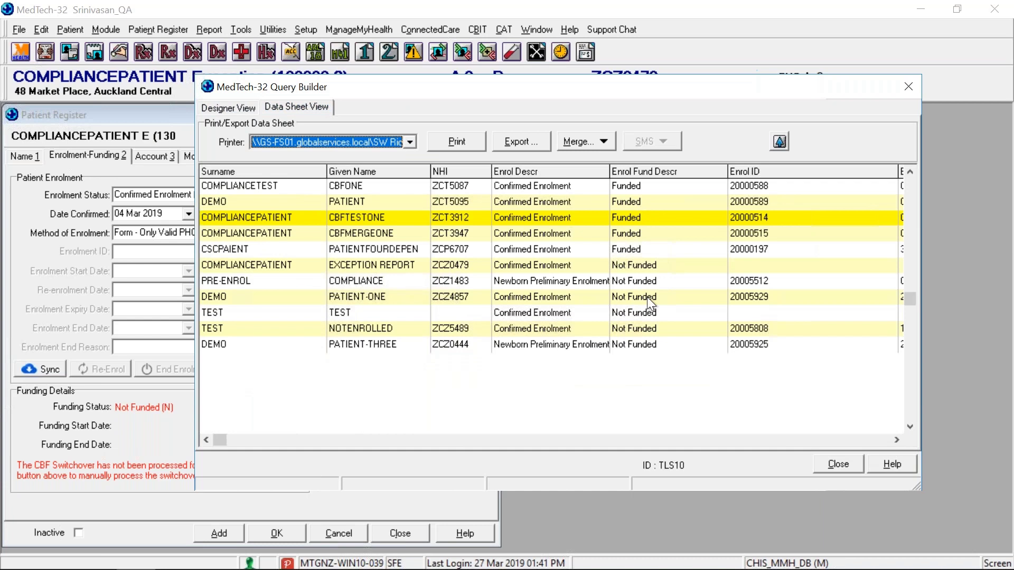
left_click(637, 205)
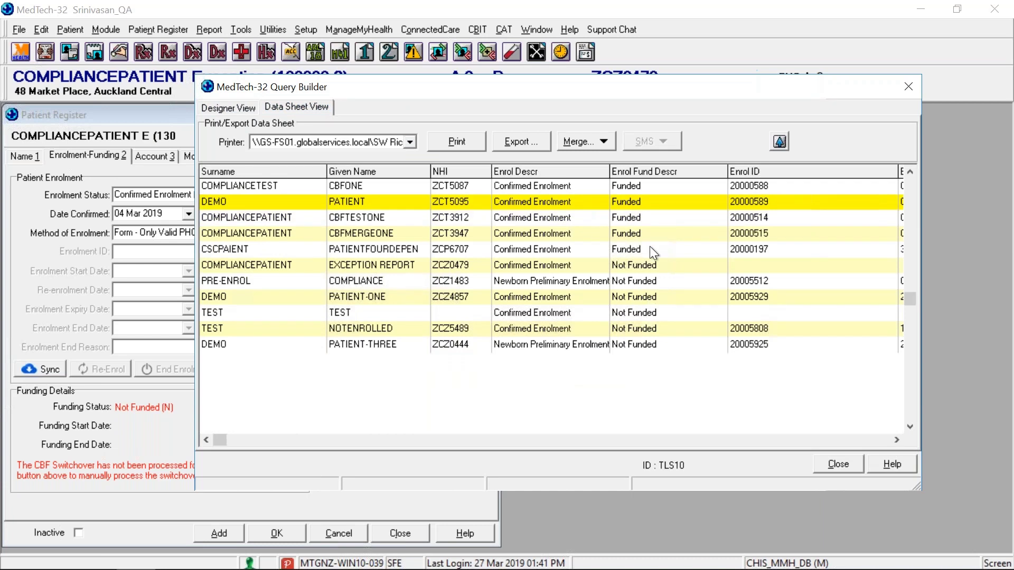
left_click(647, 330)
left_click(811, 297)
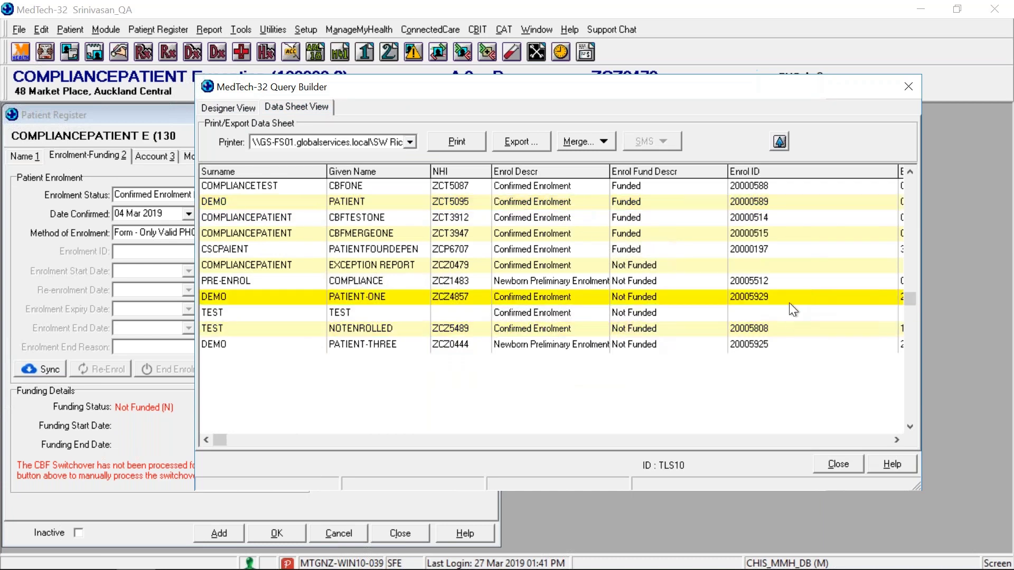
left_click(784, 307)
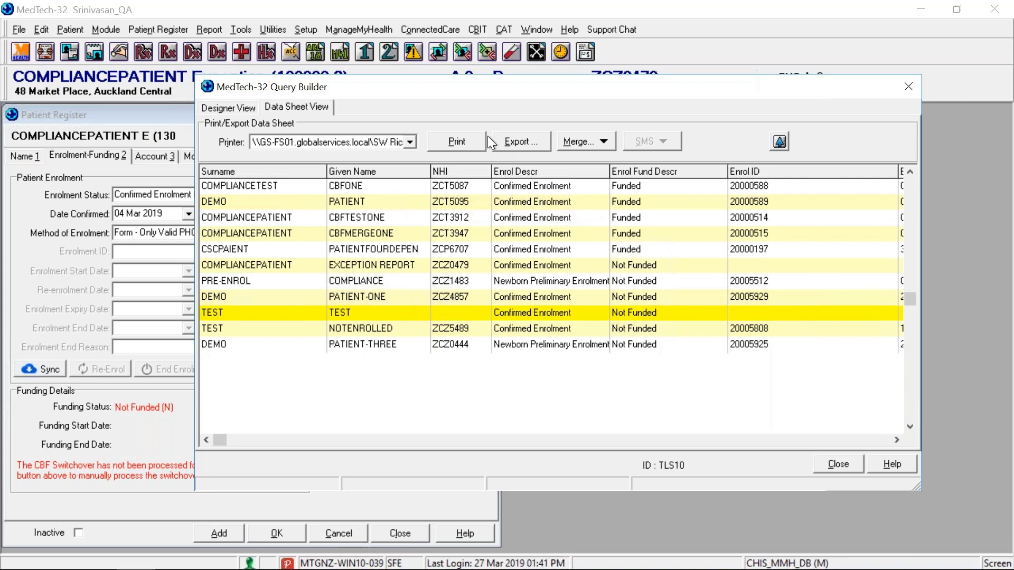
Look at the option for saving the query results to disk as a CSV file, cancel it, and close the Query Builder.
left_click(518, 146)
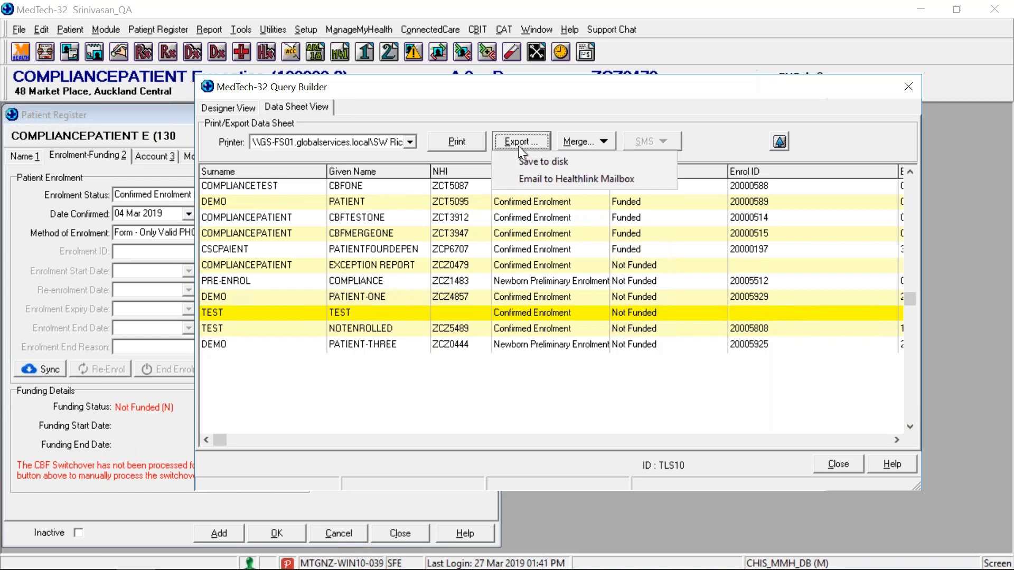
left_click(552, 161)
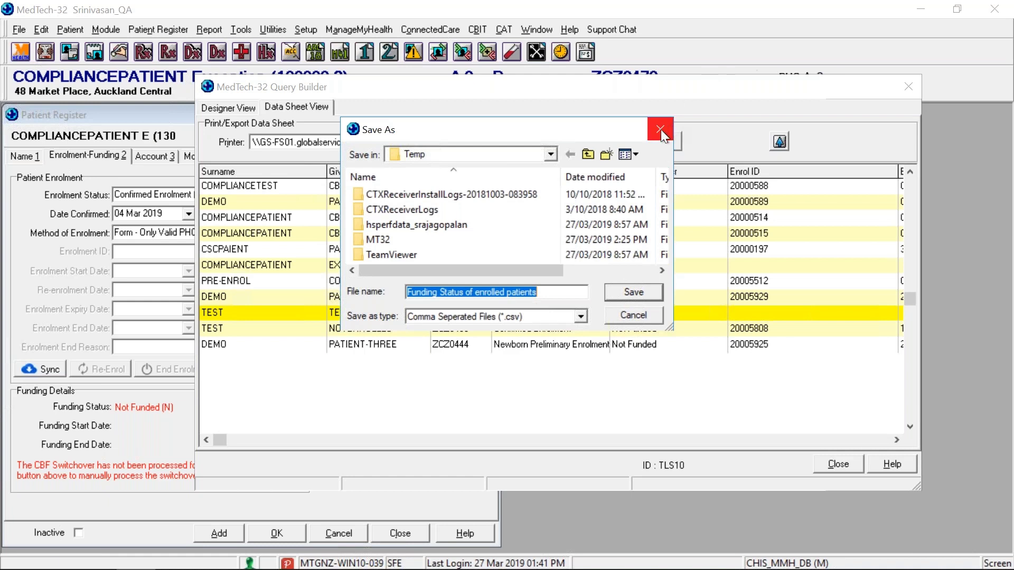
key("Escape")
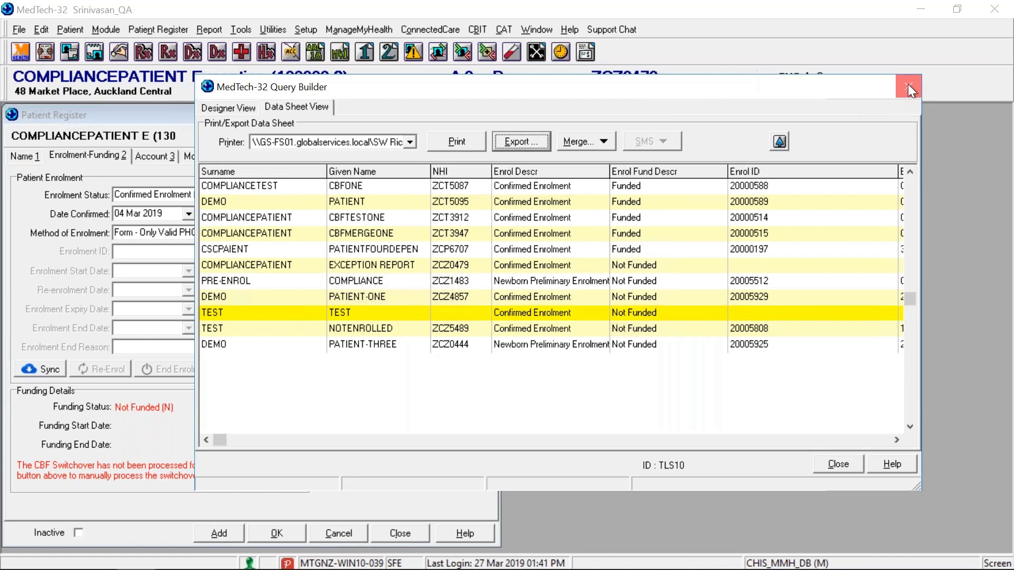
key("Escape")
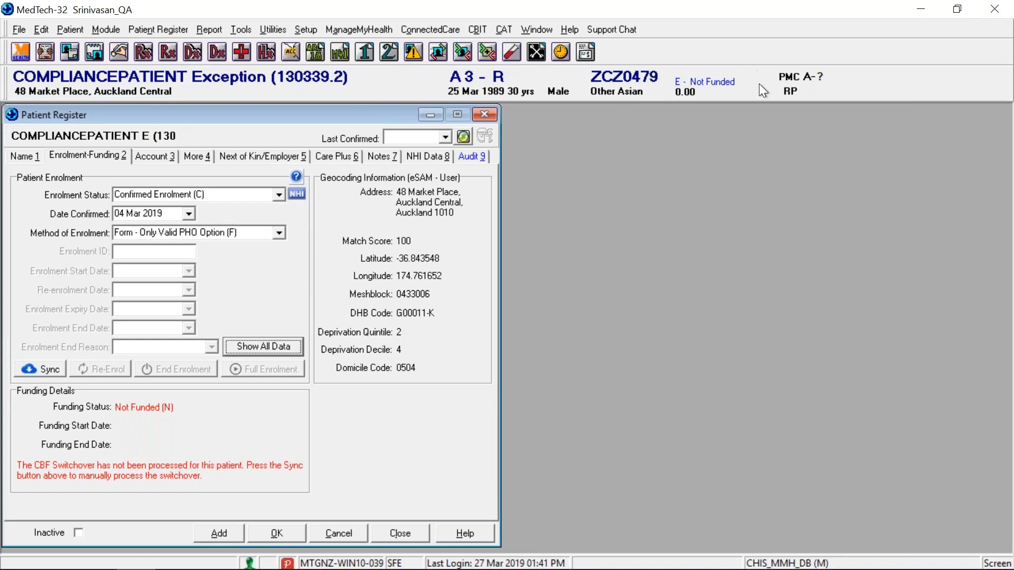
left_click(241, 29)
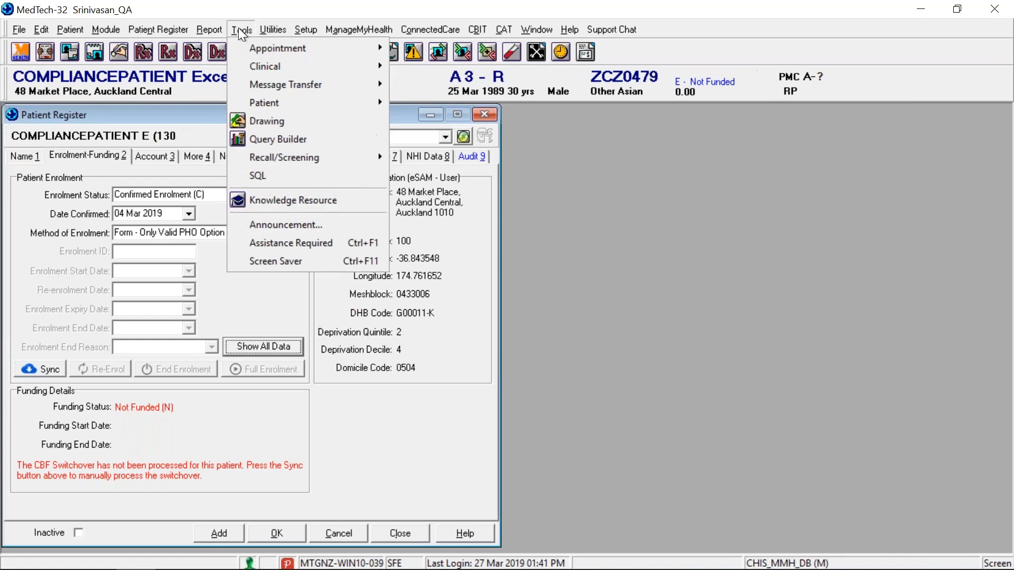
left_click(242, 26)
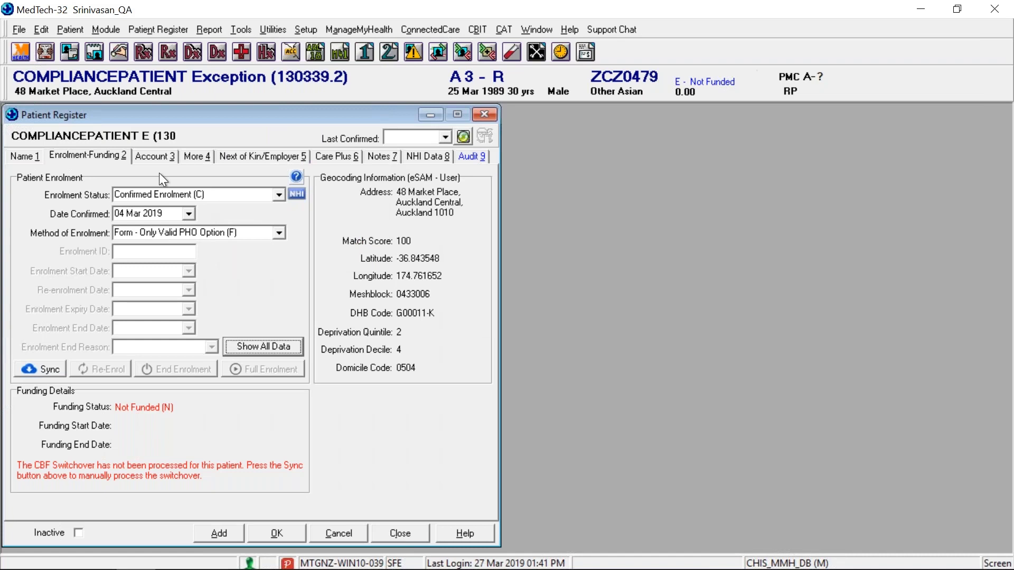
In the patient's name and address details, set the usual provider to the one coded SFE and save the record.
left_click(36, 150)
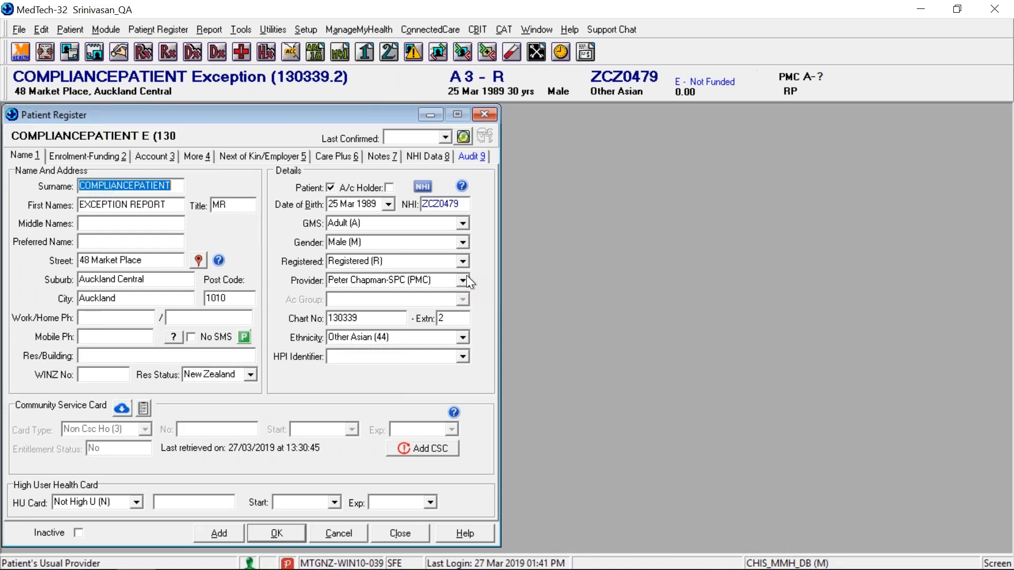
left_click(462, 275)
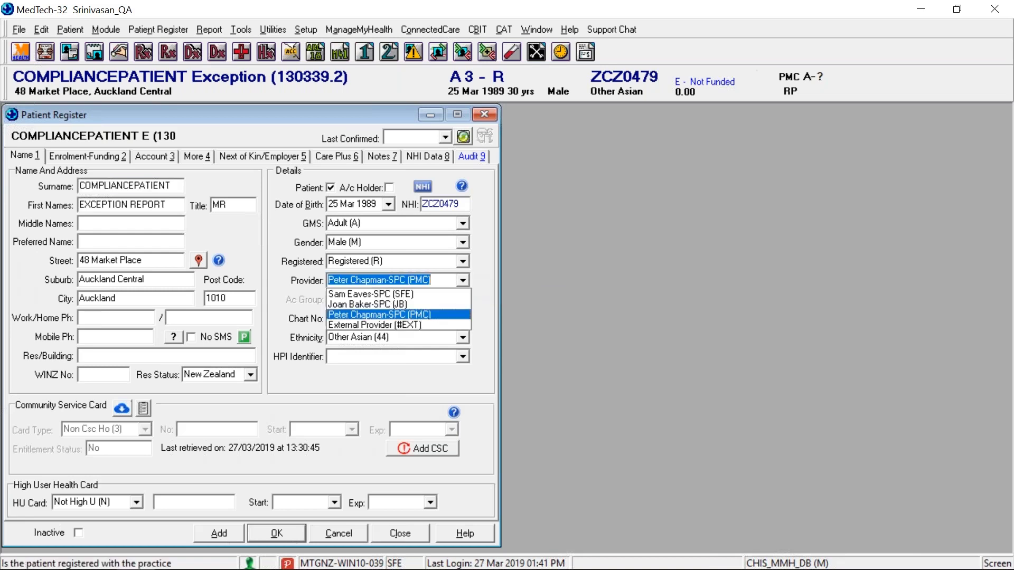
left_click(366, 294)
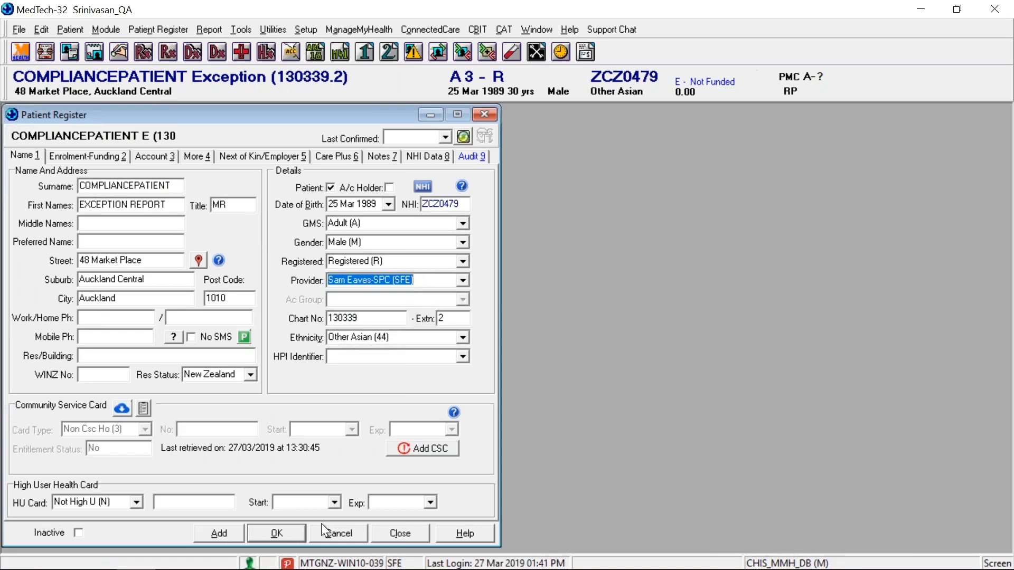
left_click(288, 537)
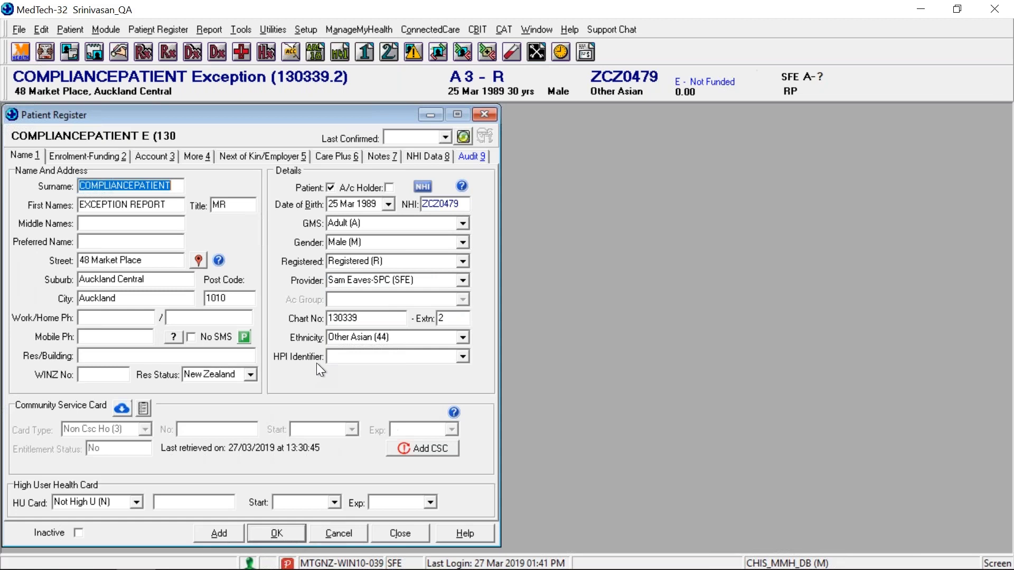
left_click(297, 531)
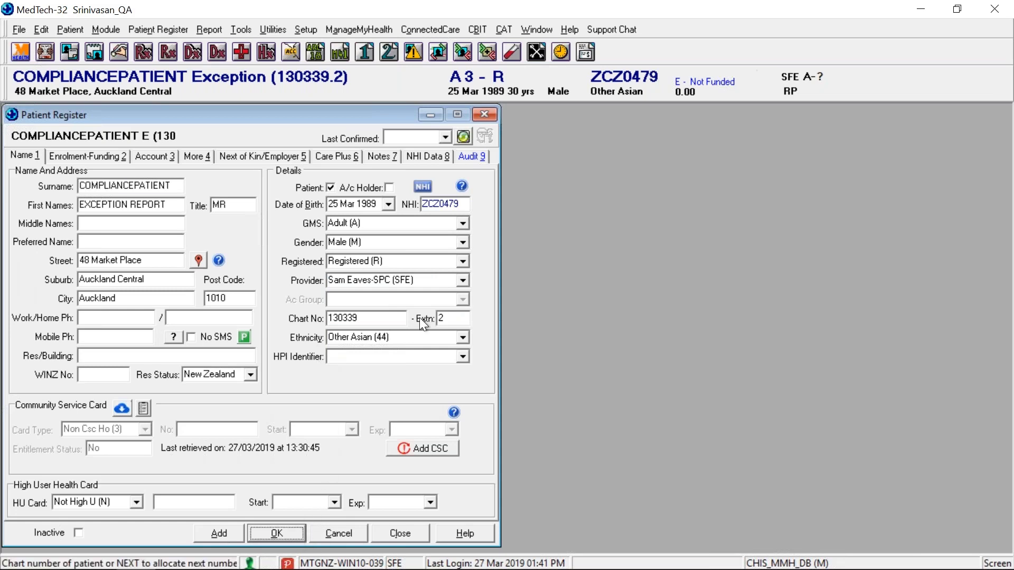
Set the patient's usual provider to External Provider (#EXT), save the change, and close the Patient Register.
left_click(461, 280)
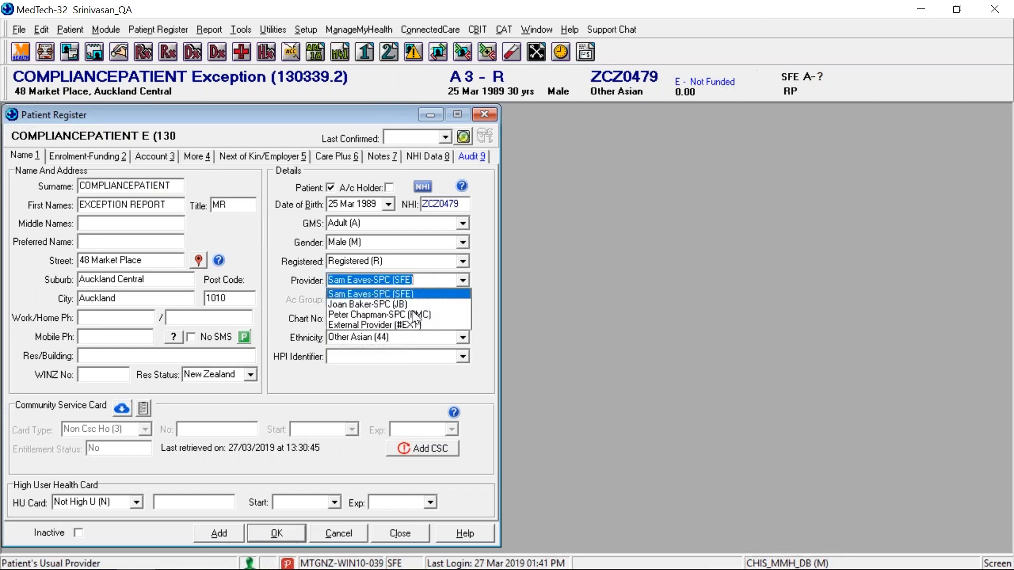
key("Down")
key("Down")
key("Down")
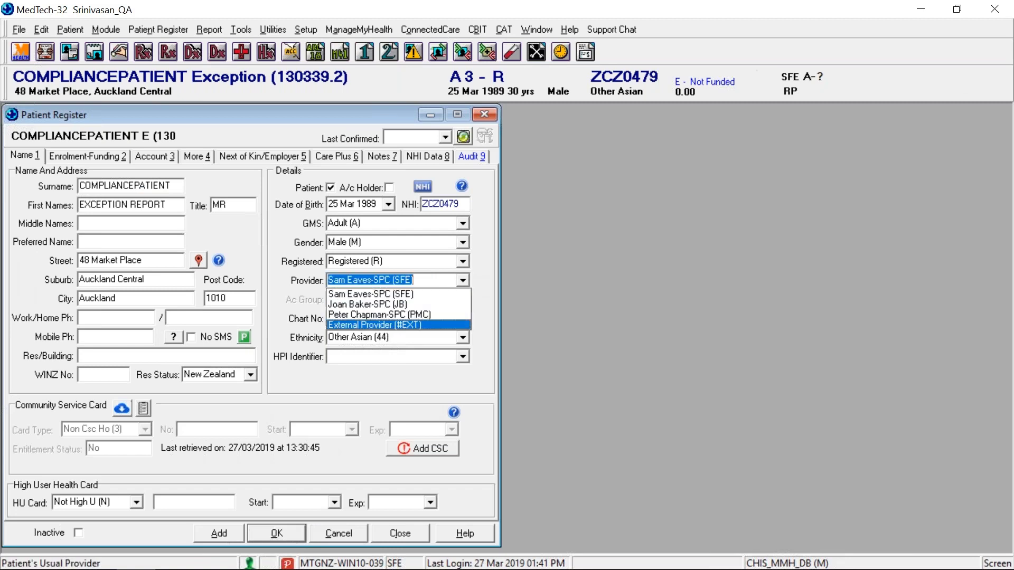
key("Return")
left_click(287, 531)
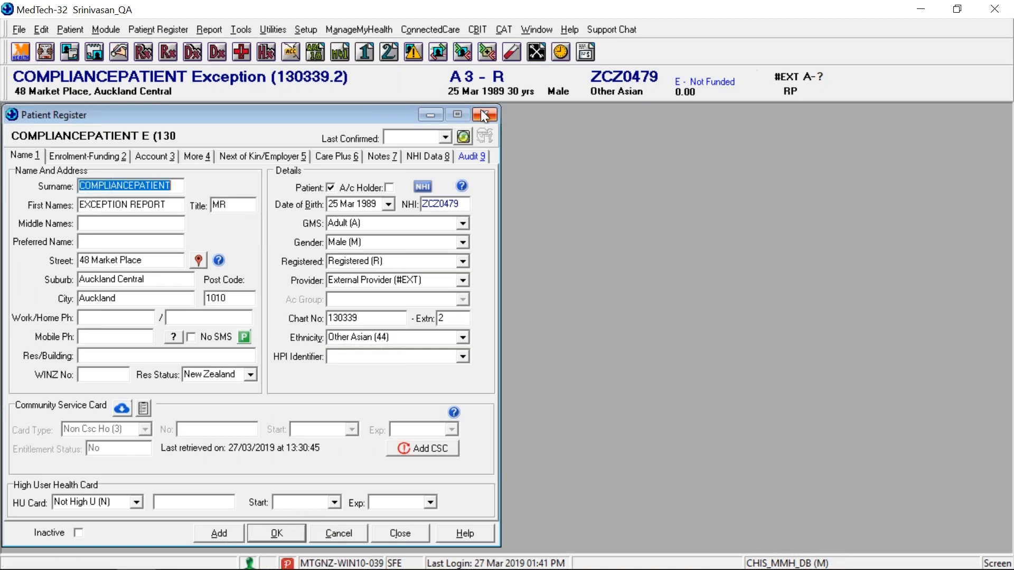
left_click(109, 155)
left_click(14, 159)
left_click_drag(391, 119, 435, 116)
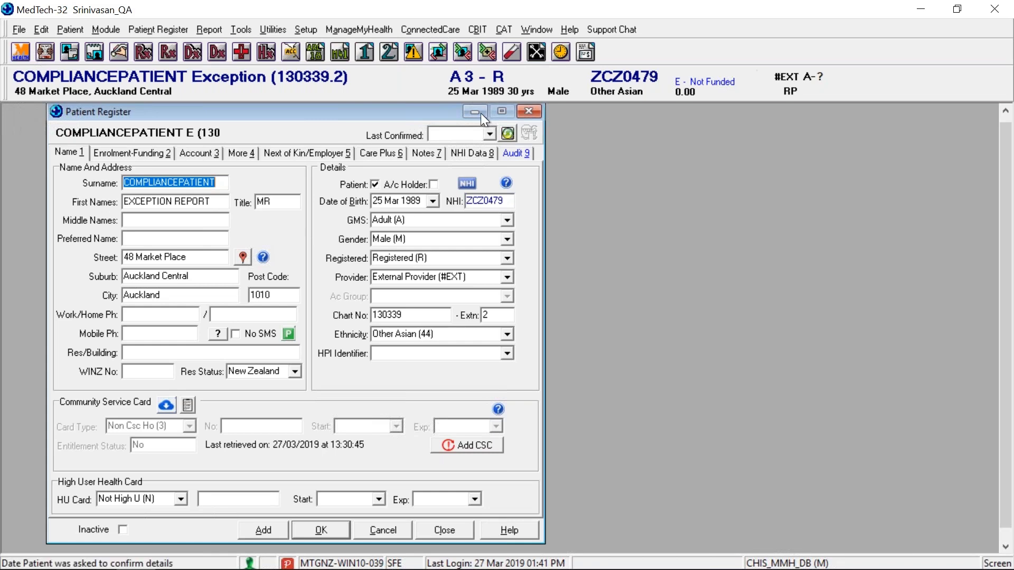
left_click(527, 110)
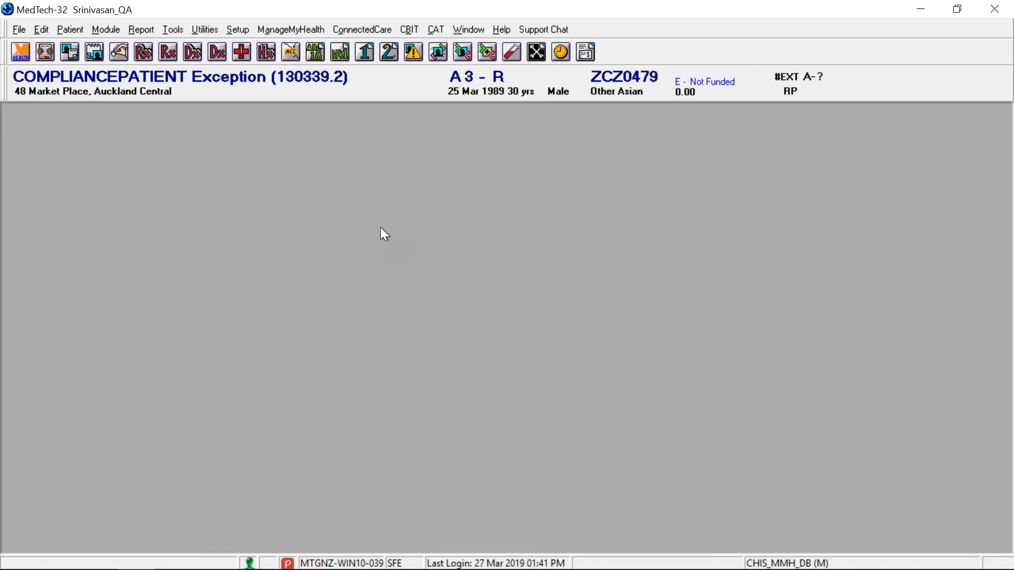
Search the patients for DEMO and open the Patient-Two record.
key("F3")
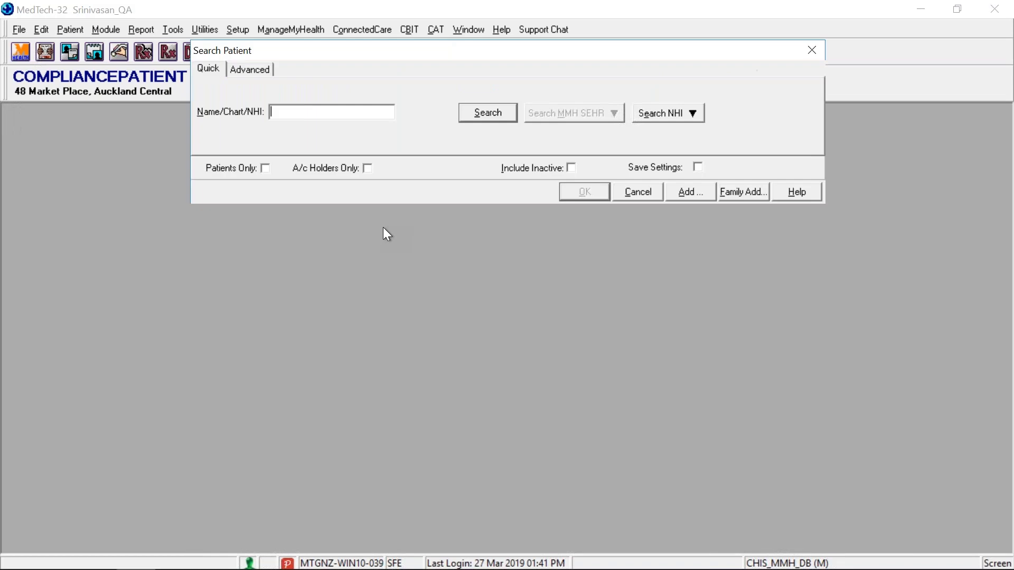
type("TES")
key("BackSpace")
key("BackSpace")
key("BackSpace")
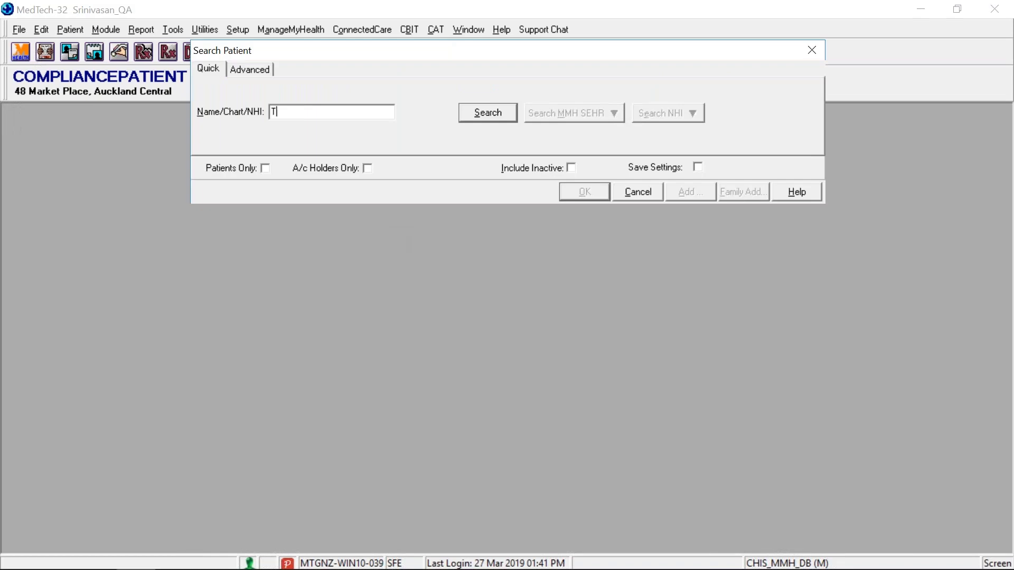
type("DEMO")
key("Return")
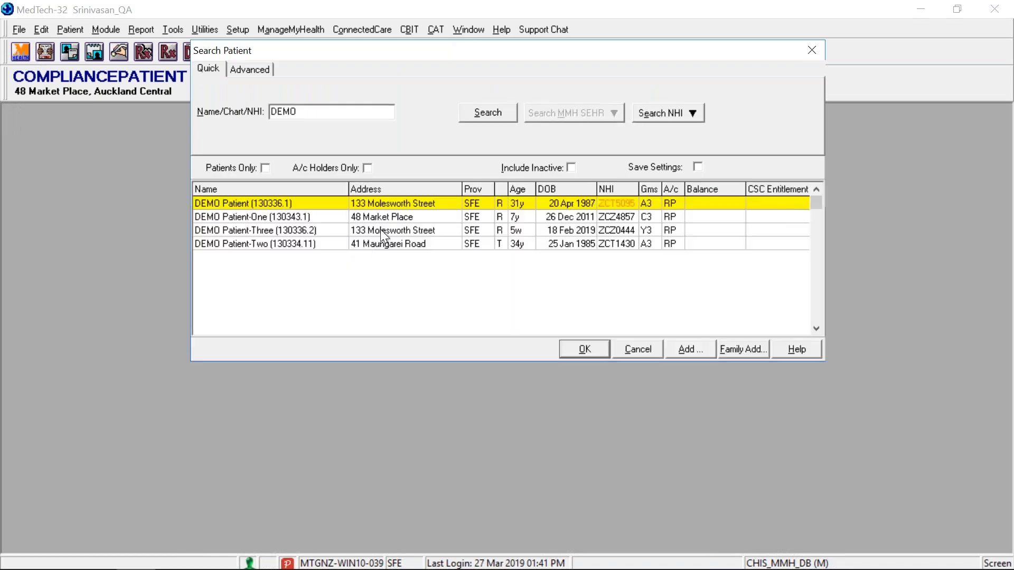
left_click(279, 233)
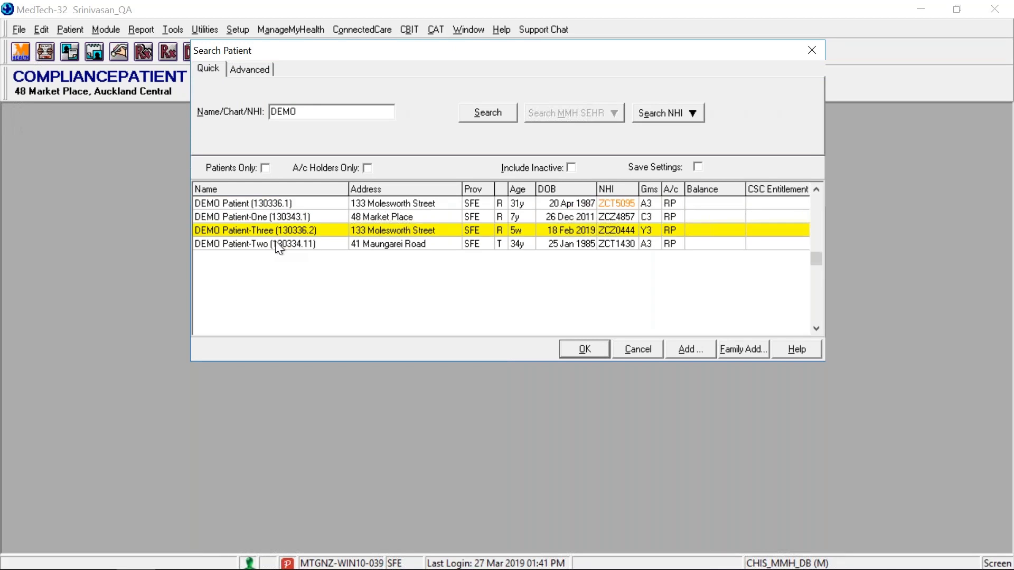
double_click(274, 242)
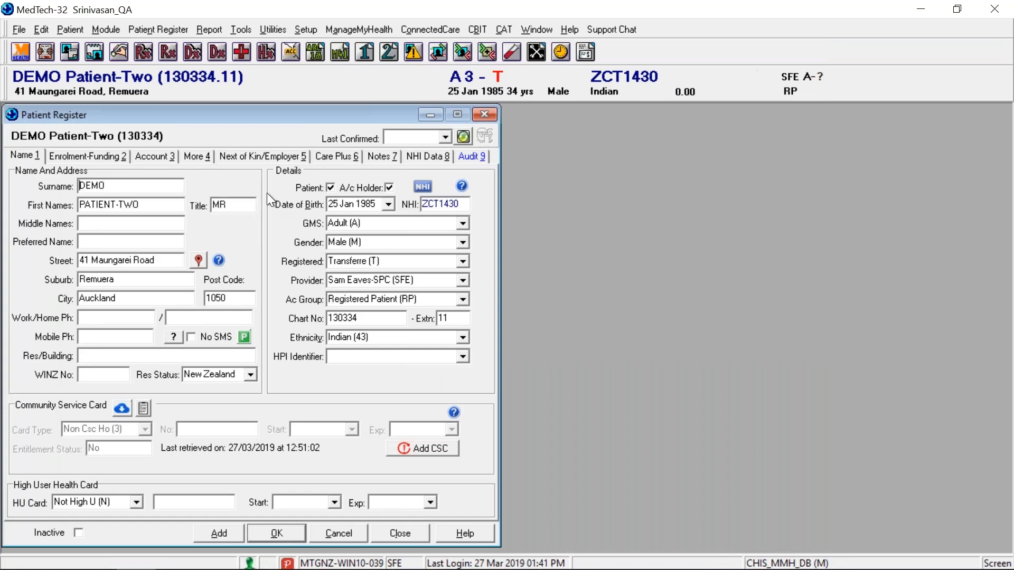
Change Patient-Two's usual provider to the one coded JB, save it, and view the enrolment and funding details before closing the record.
left_click(462, 278)
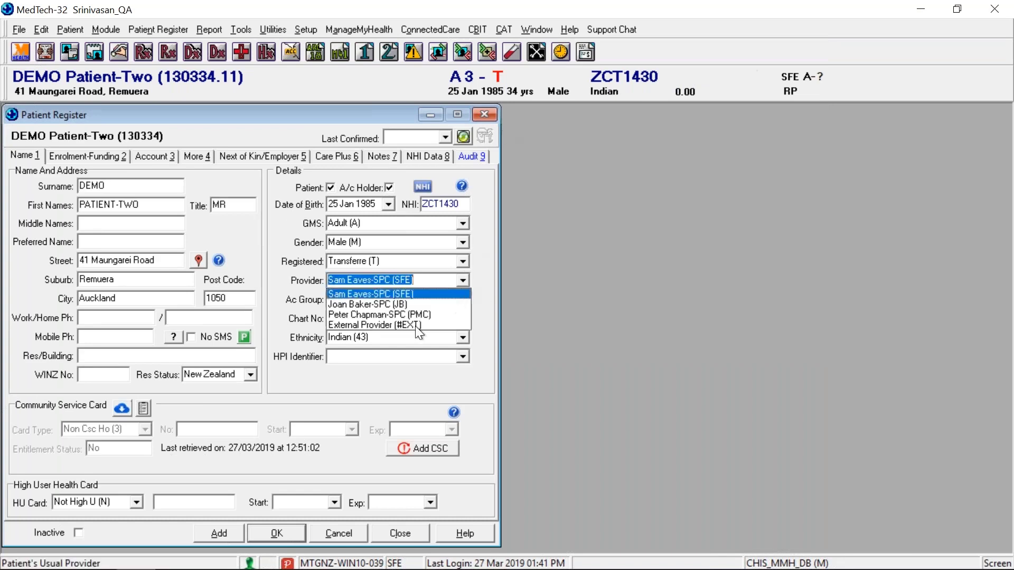
left_click(368, 305)
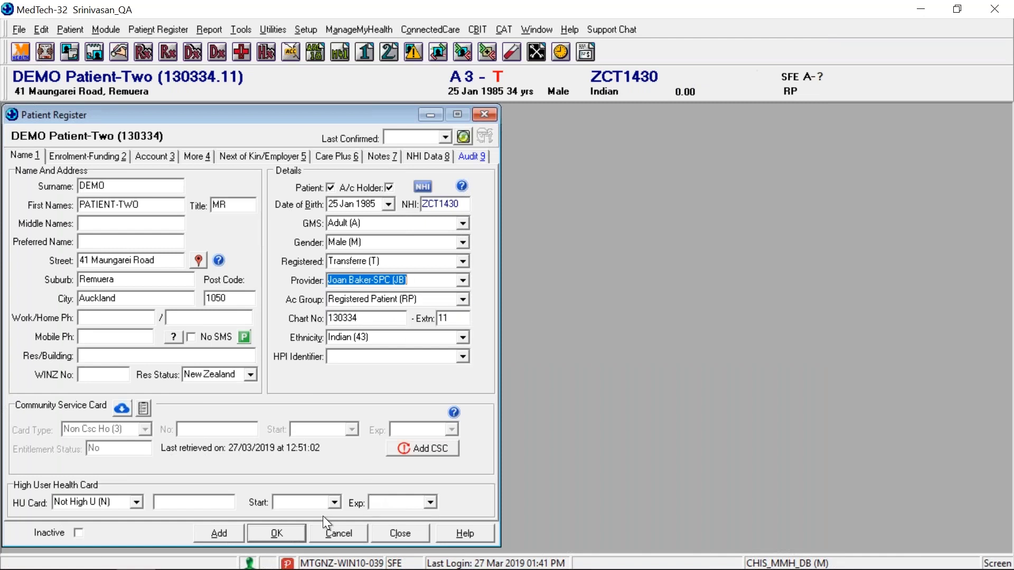
left_click(282, 526)
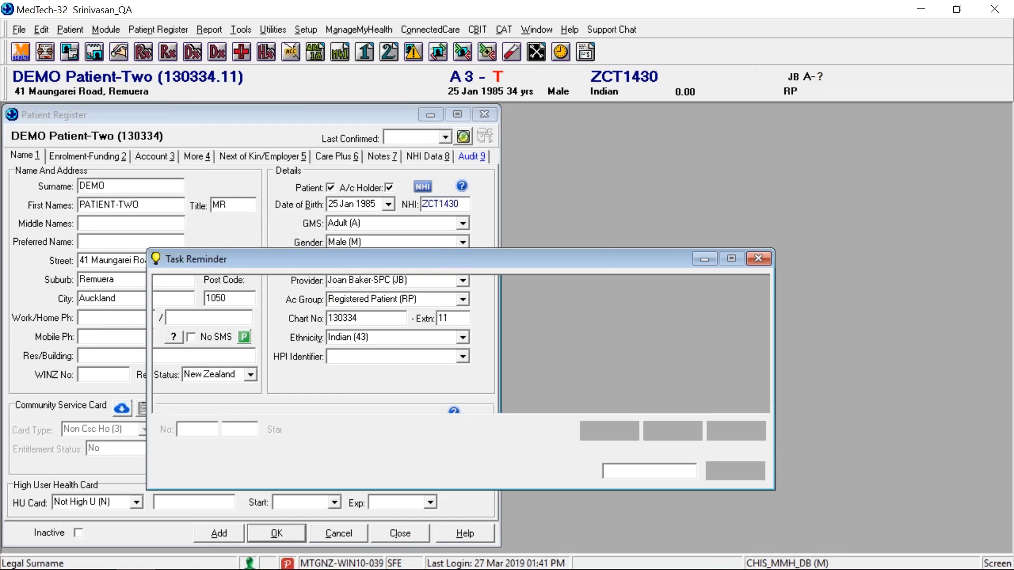
left_click(84, 156)
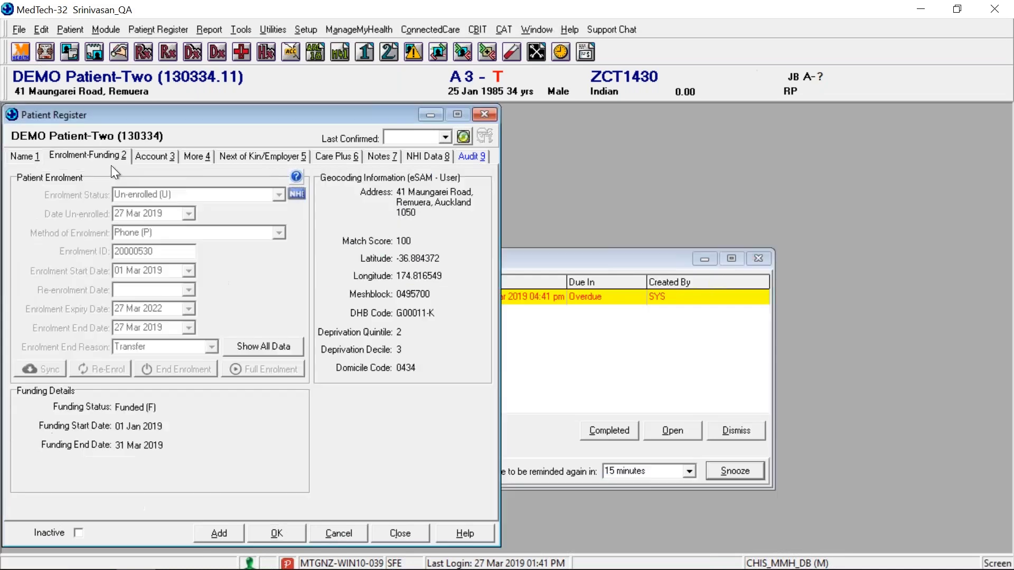
left_click(485, 115)
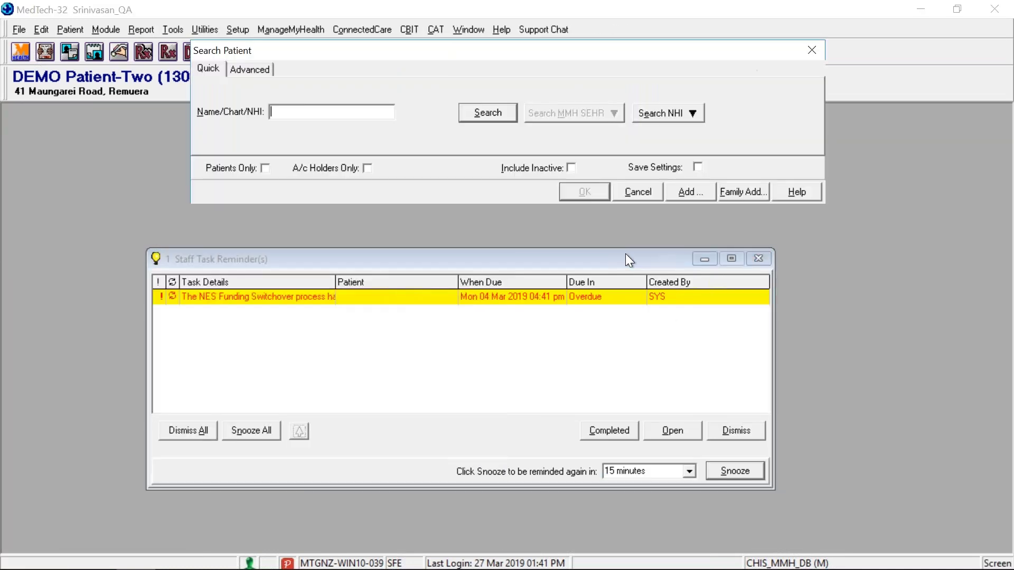
Search the patients for DEMO again, select Patient-Three, and acknowledge the preliminary newborn alert.
type("DEMO")
key("Return")
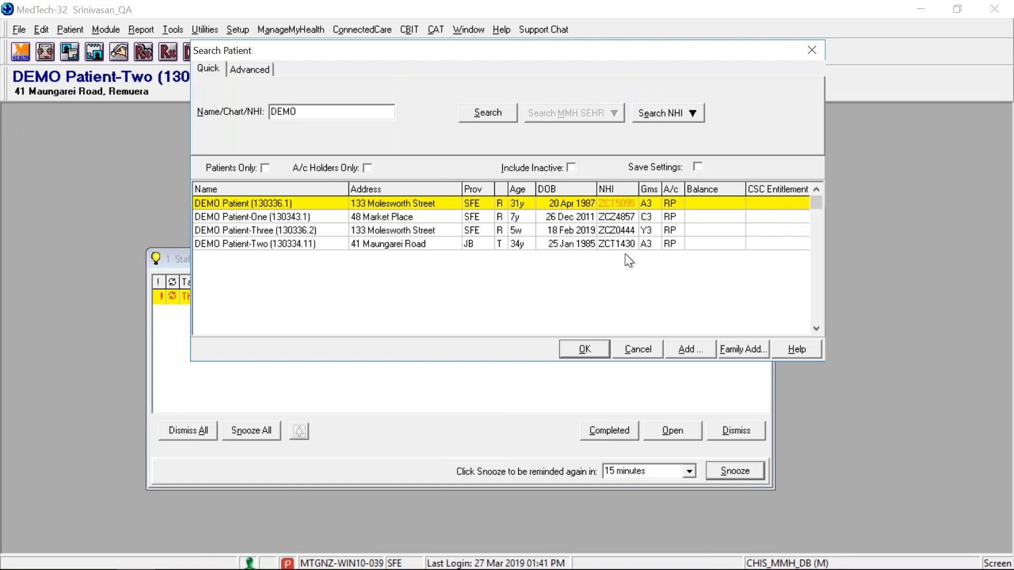
double_click(277, 230)
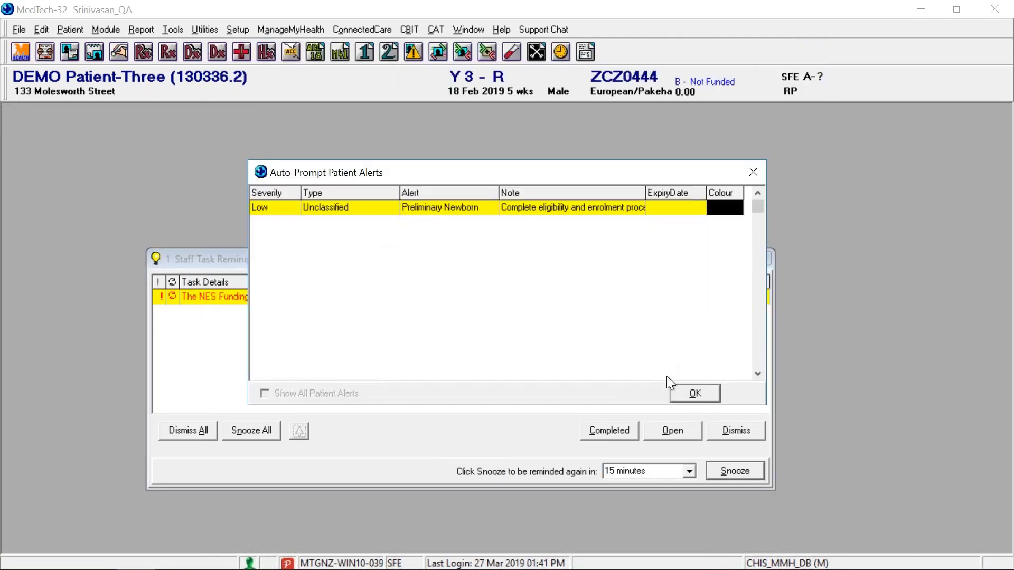
left_click(694, 393)
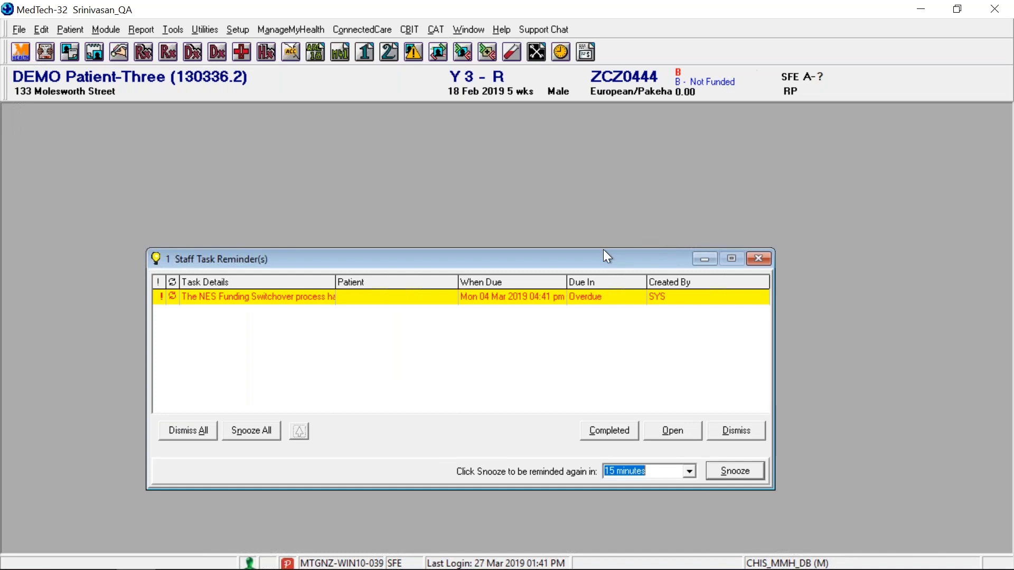
Change Patient-Three's usual provider to the one coded JB in the Patient Register, save it, and update the associated recalls.
key("F3")
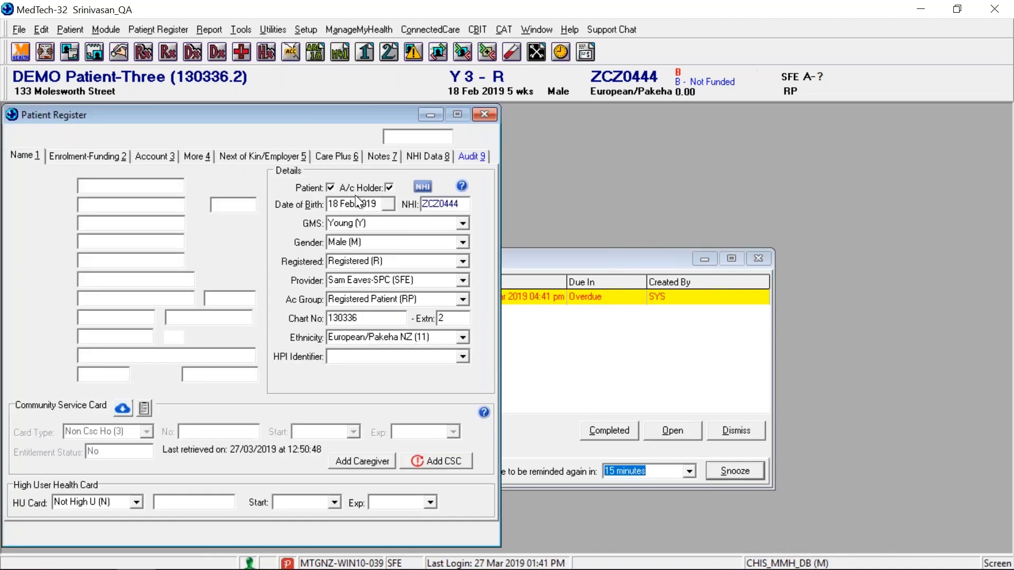
left_click(84, 154)
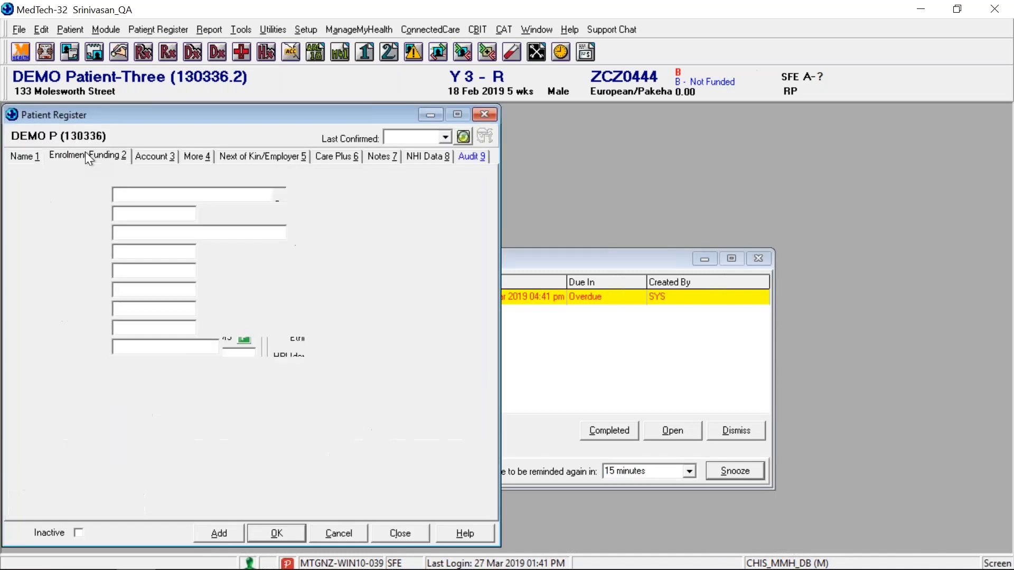
left_click(40, 156)
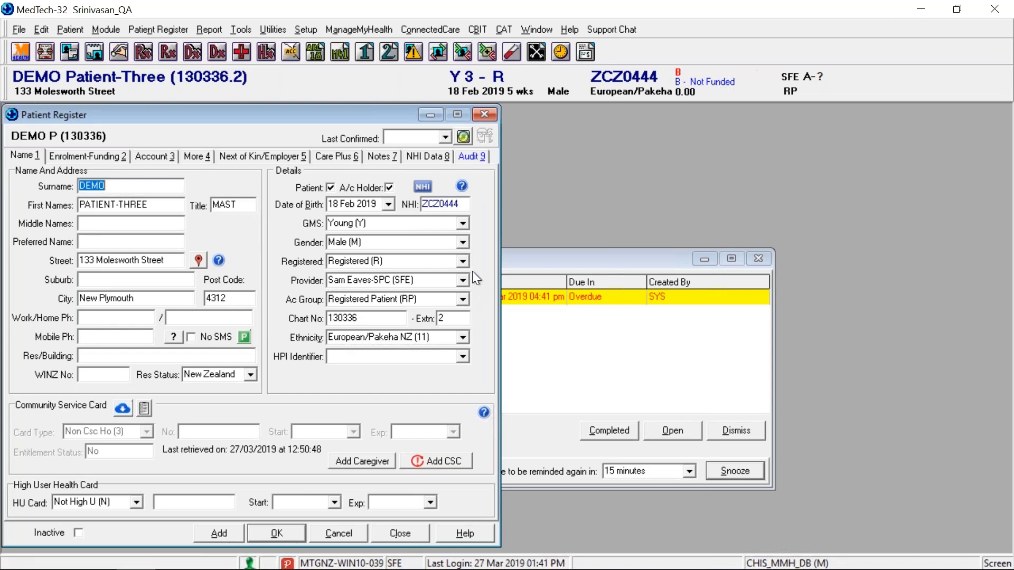
left_click(462, 280)
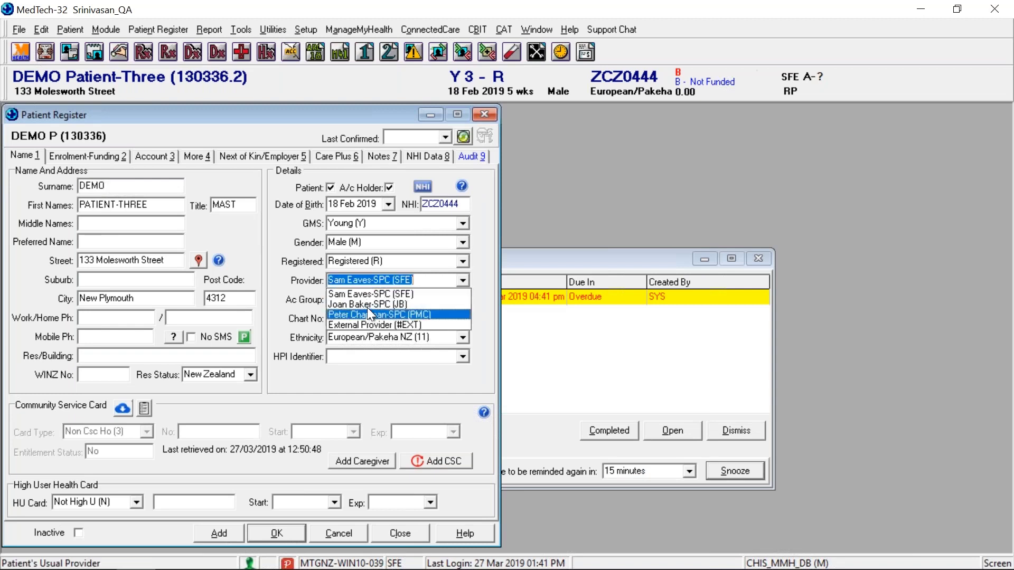
left_click(369, 305)
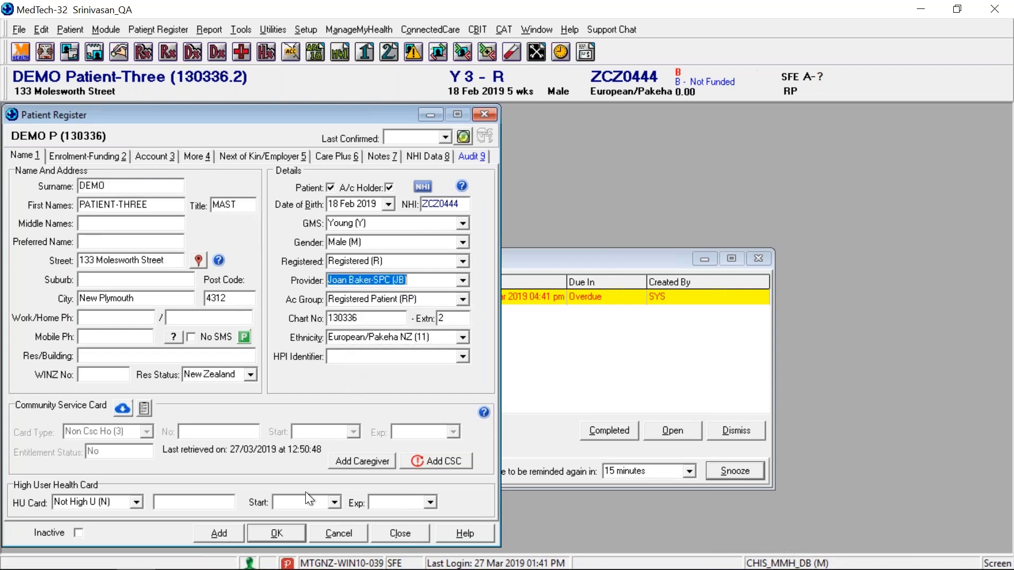
left_click(279, 541)
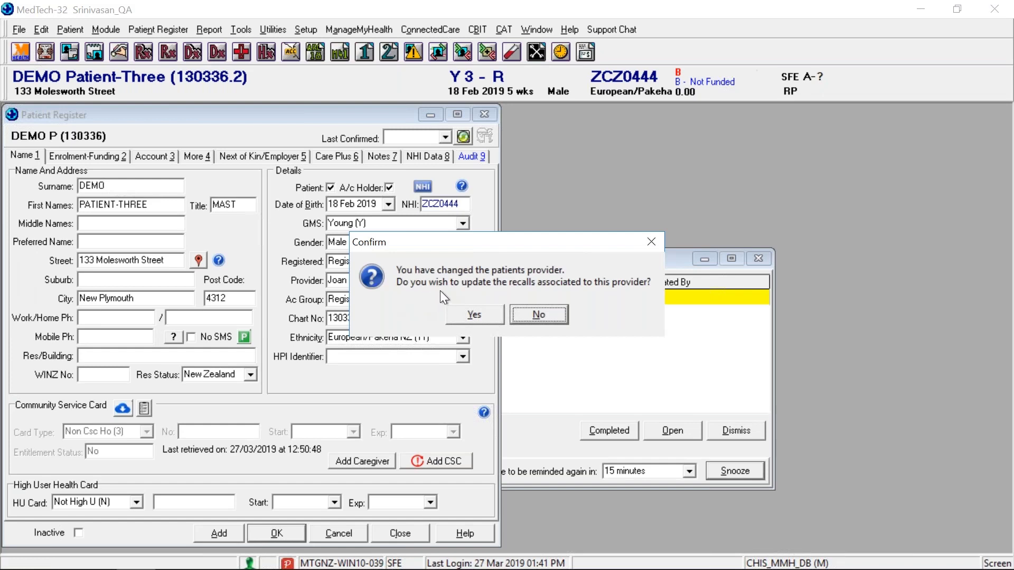
left_click(474, 314)
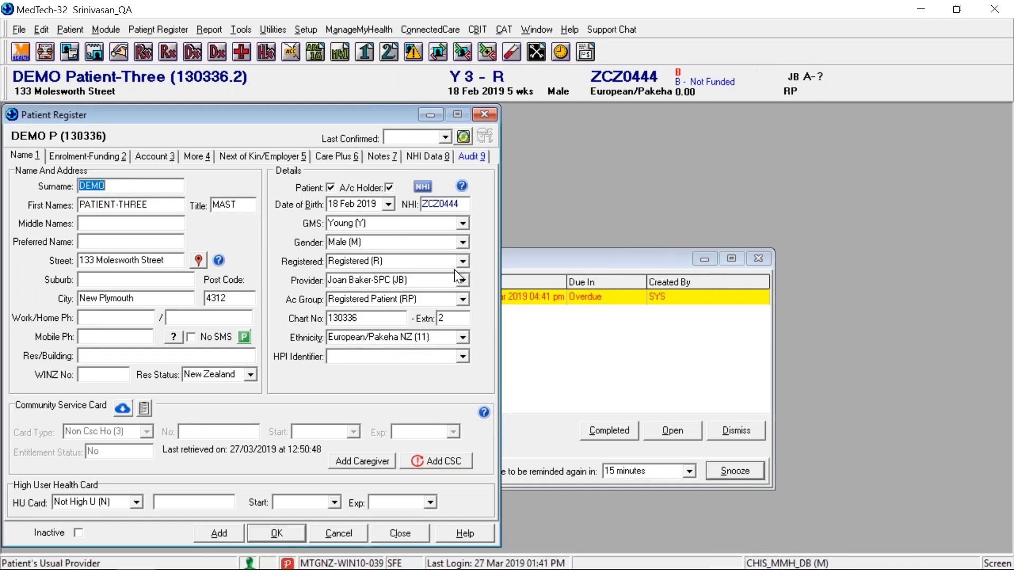
Set Patient-Three's usual provider to the one coded SFE, saving with the associated recalls updated, and close the Patient Register.
left_click(464, 280)
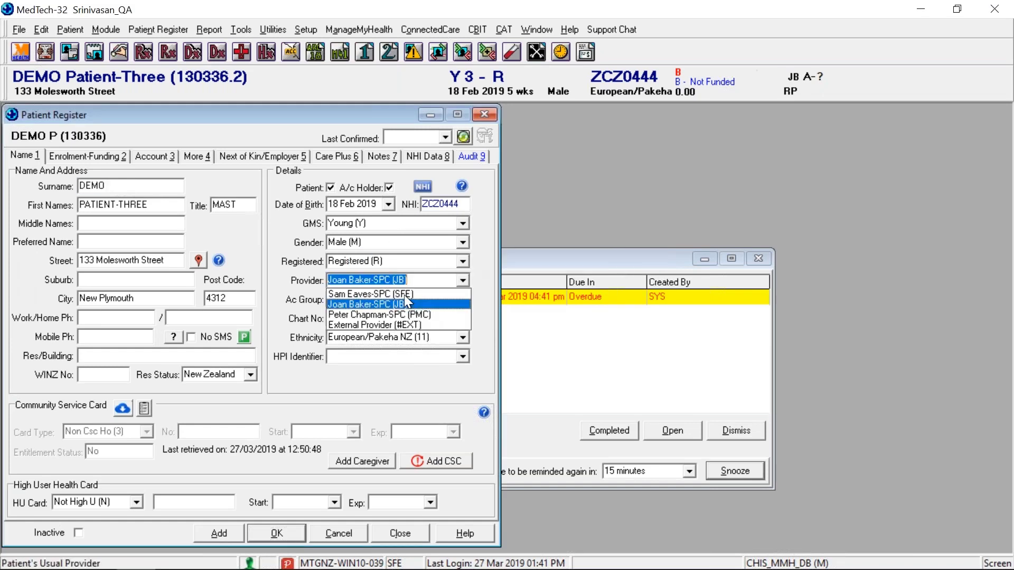
left_click(404, 293)
left_click(271, 531)
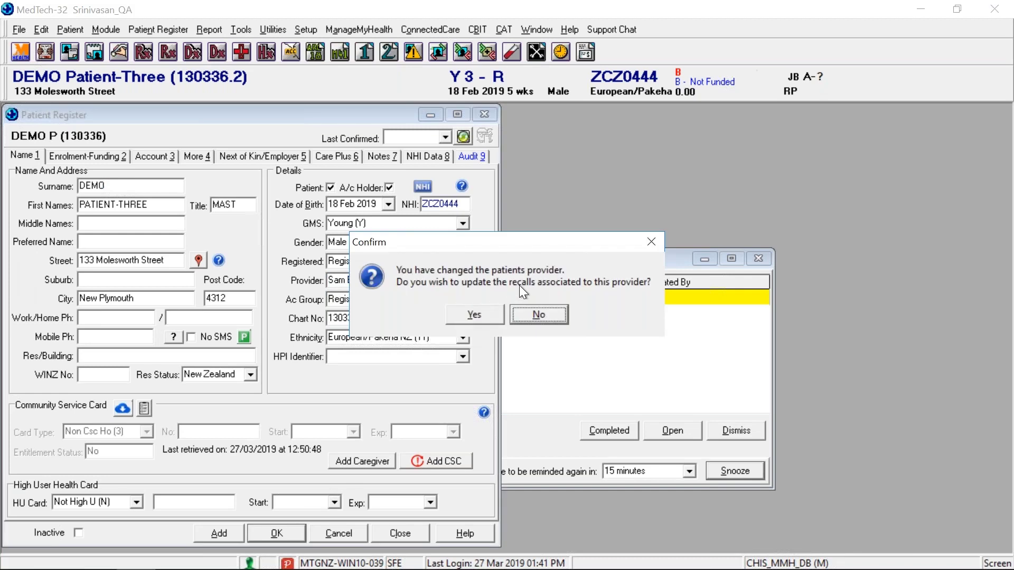
left_click(485, 315)
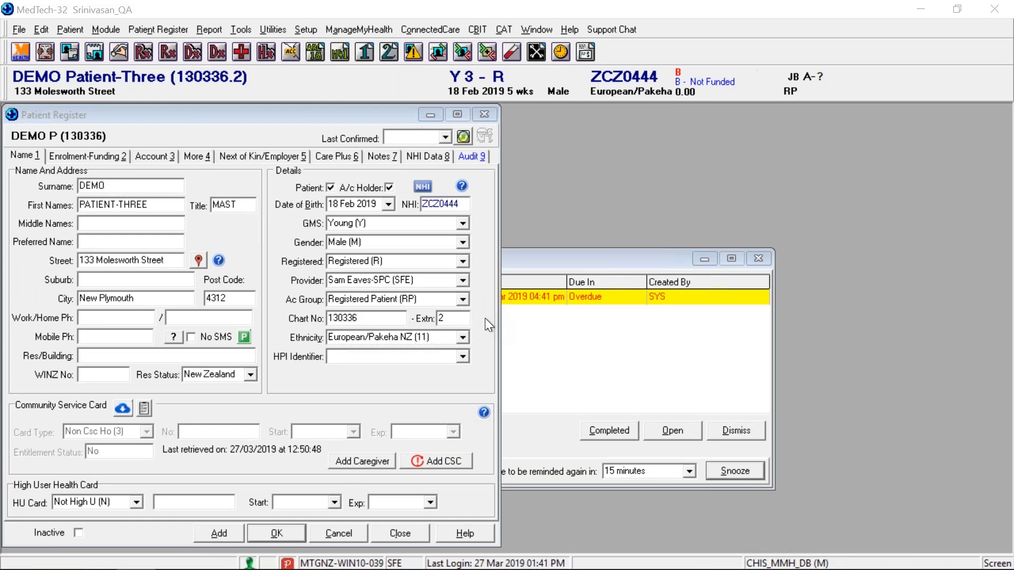
left_click(489, 116)
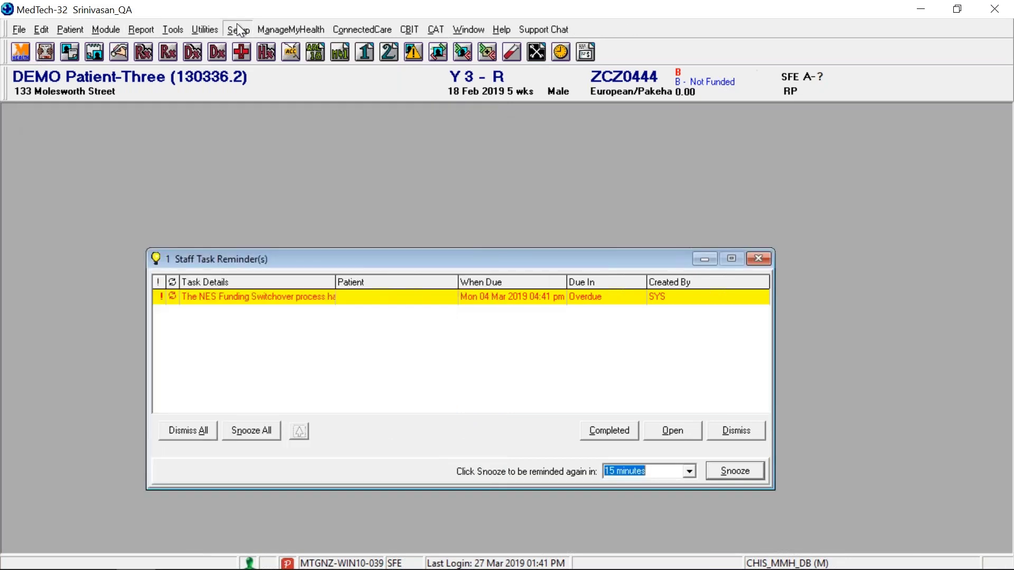
Bring up the list of staff members and open the record of the provider coded SFE.
left_click(237, 26)
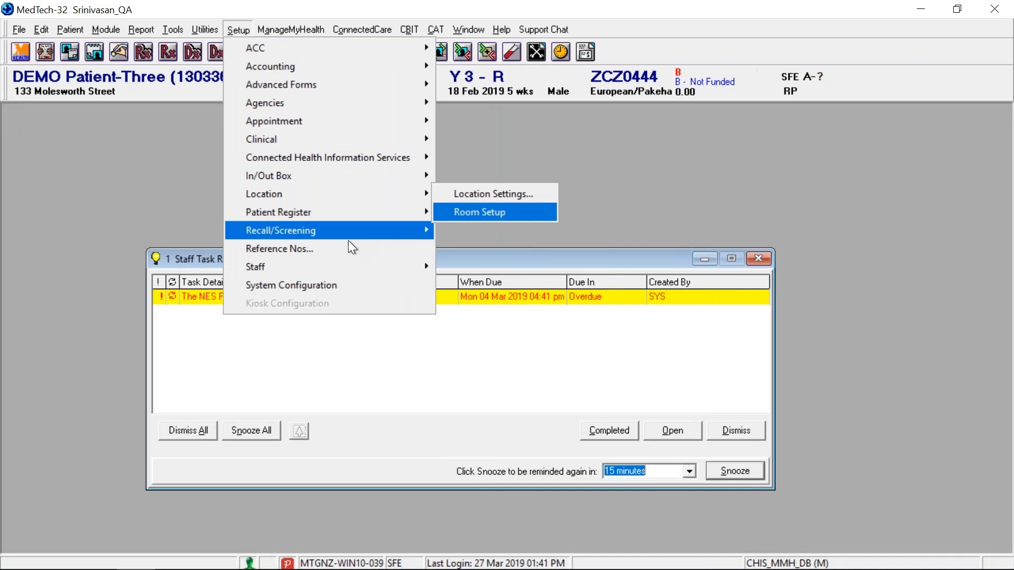
mouse_move(331, 263)
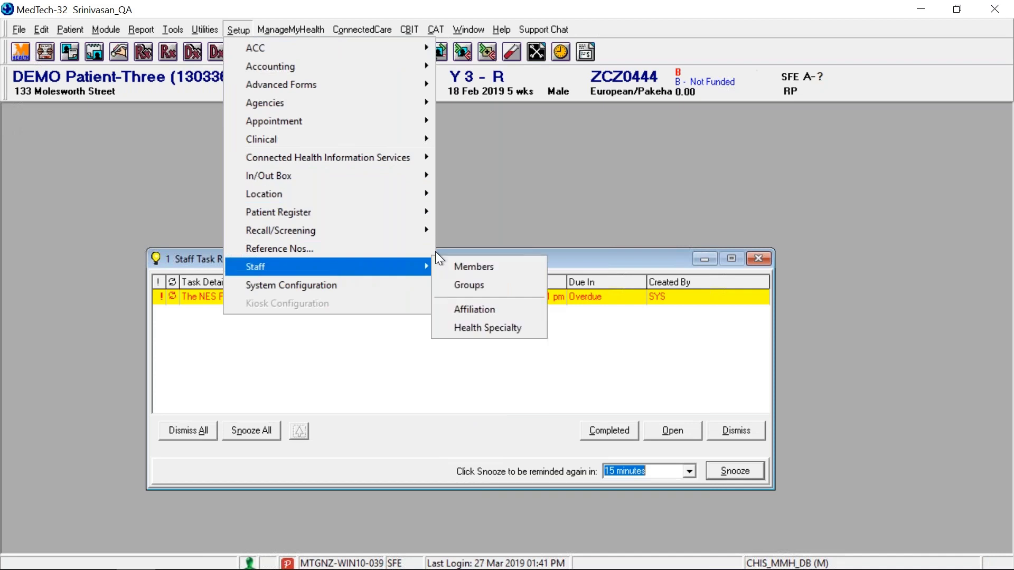
left_click(479, 271)
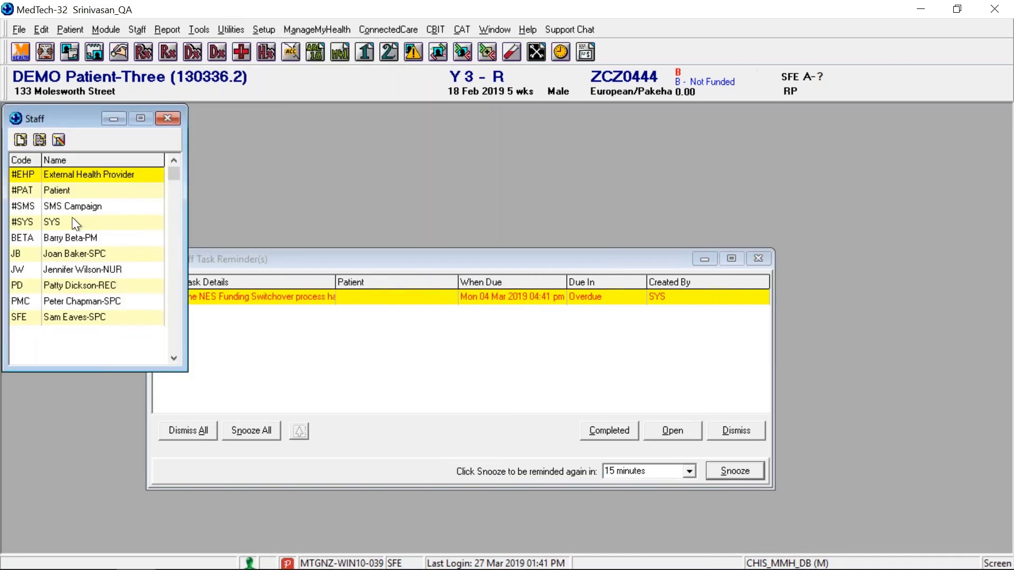
left_click(90, 271)
left_click(96, 251)
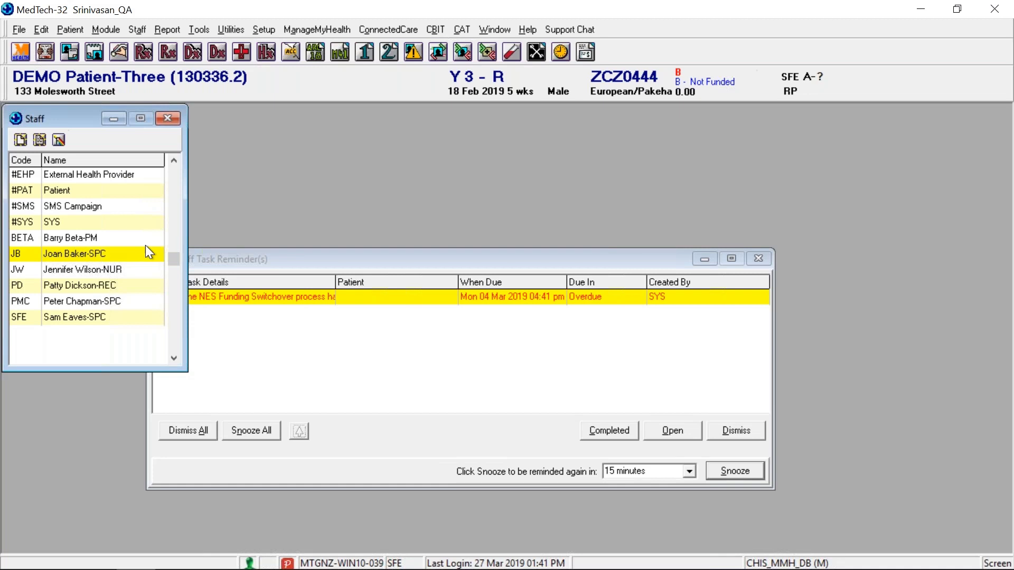
double_click(87, 318)
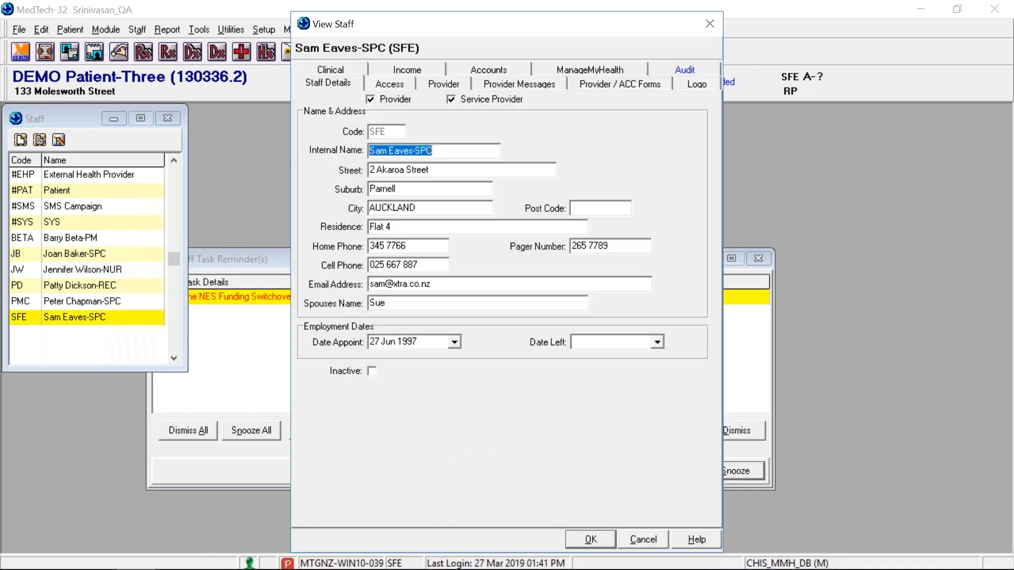
Change provider SFE's location to V22.18 CBF Second Location Facility, save it, and confirm updating the associated NES enrolments.
left_click(444, 82)
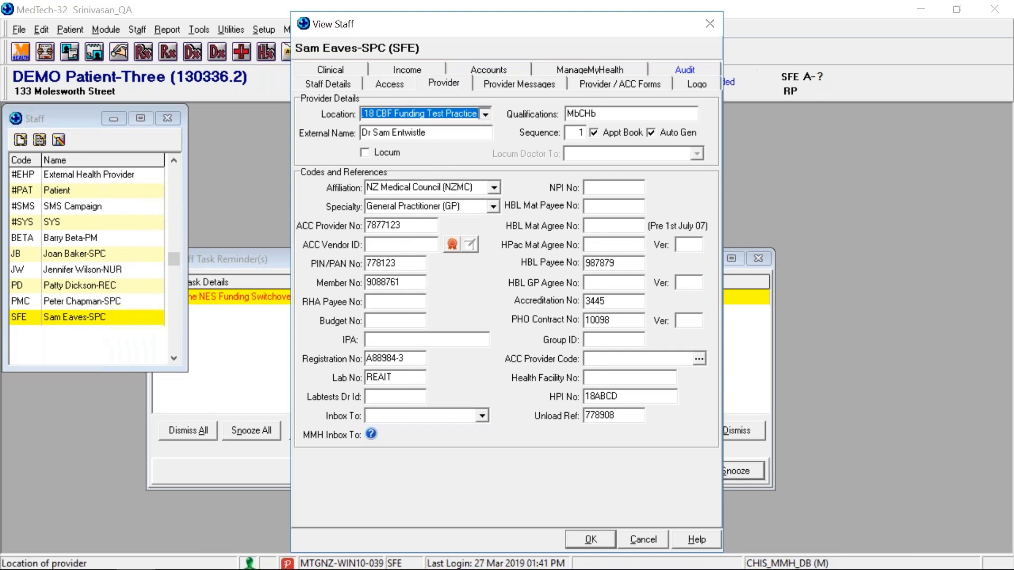
left_click(425, 114)
left_click(425, 134)
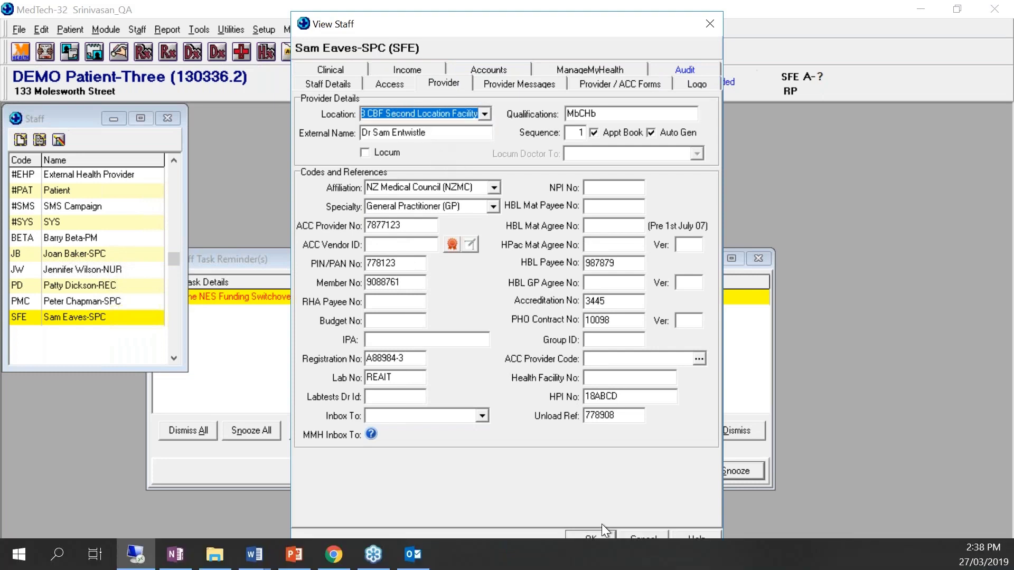
left_click(598, 531)
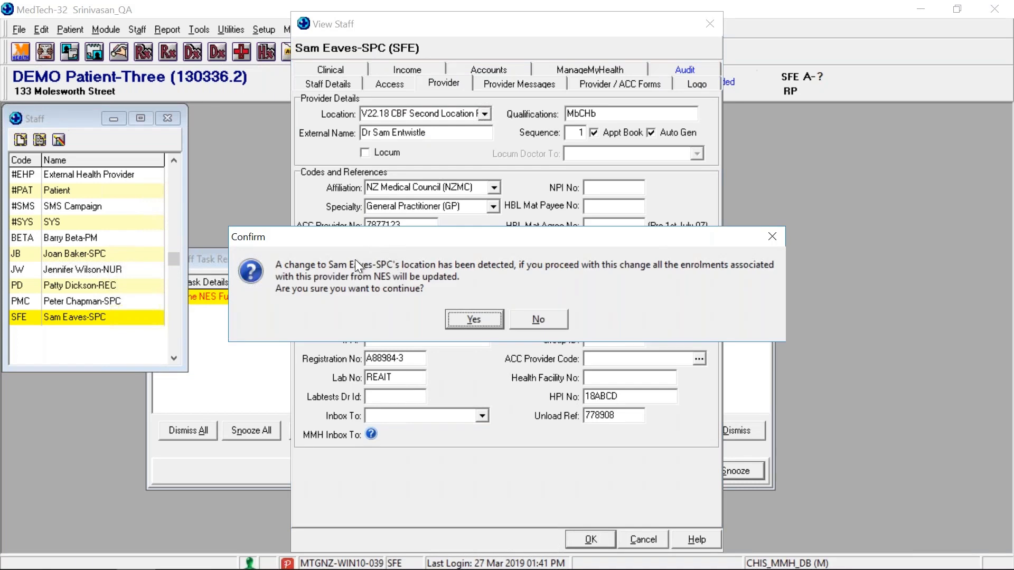
left_click(477, 316)
left_click(515, 317)
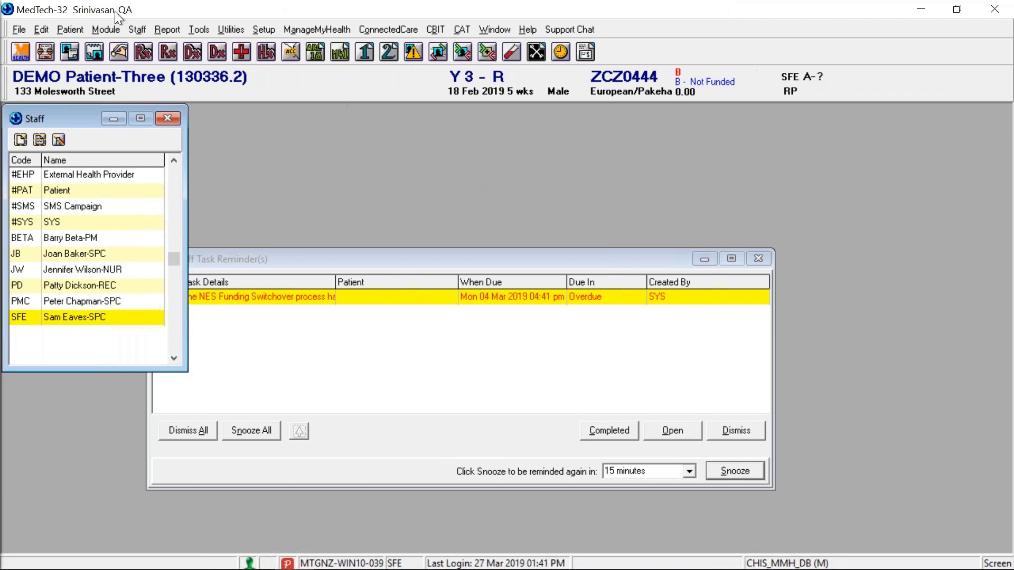
Open the Bulk Provider Update Utility for patients and choose the provider coded JB as the old provider.
left_click(193, 28)
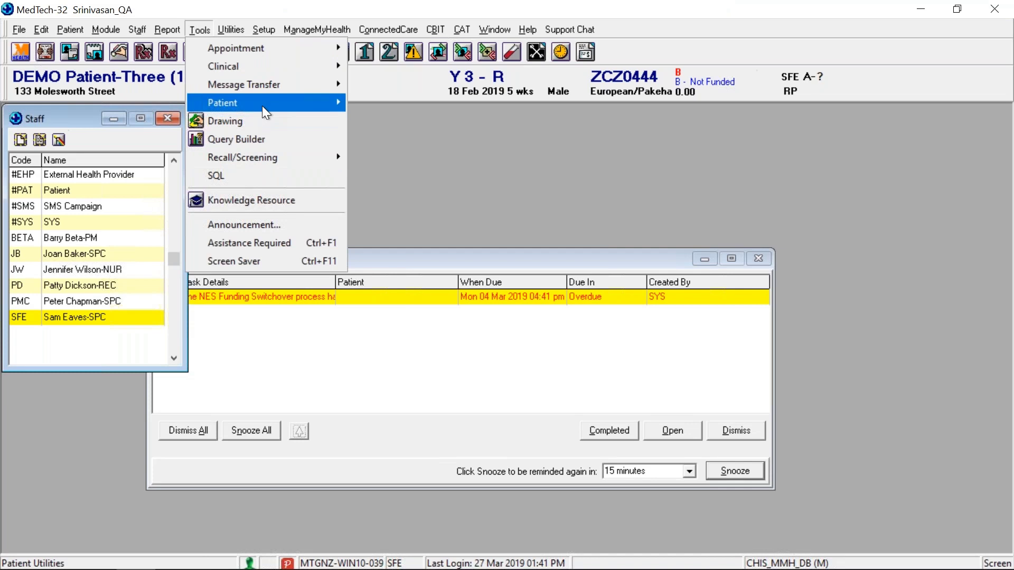
mouse_move(262, 104)
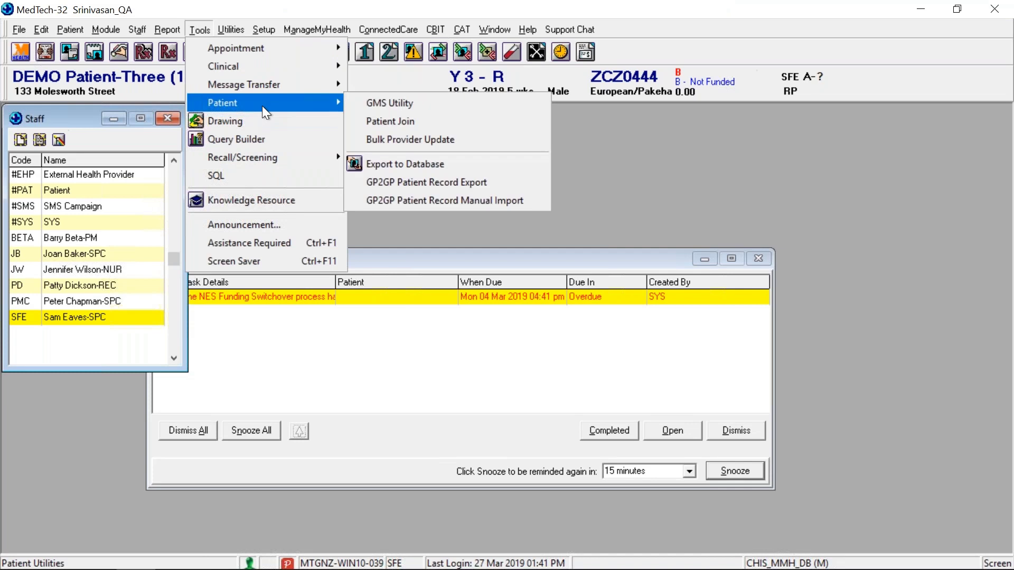
left_click(435, 141)
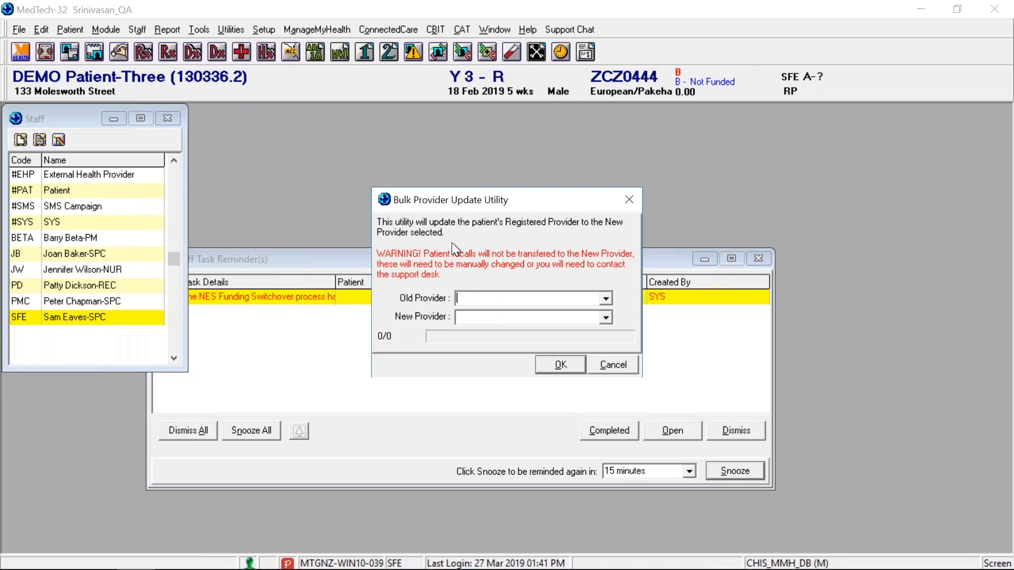
left_click(606, 299)
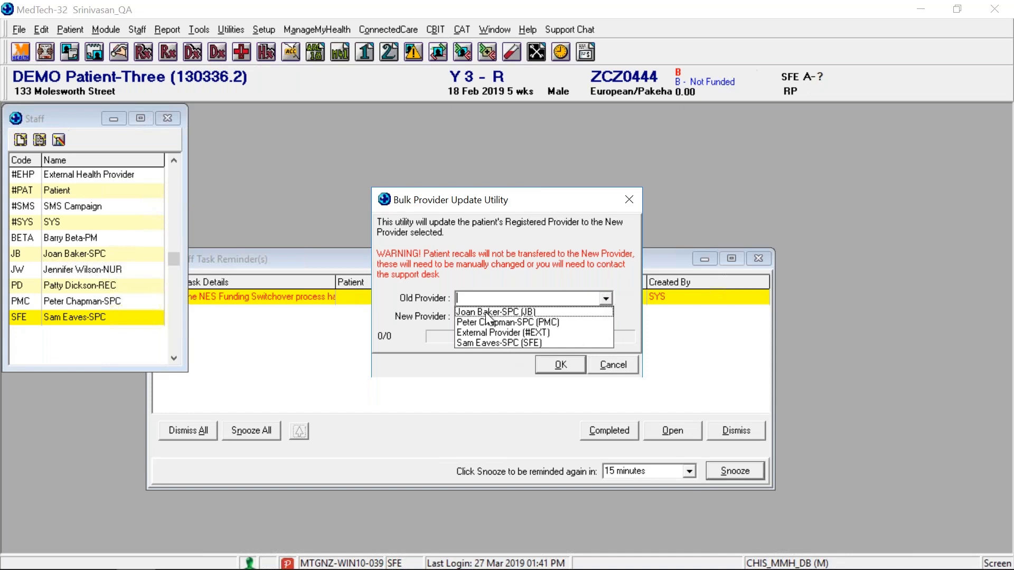
left_click(473, 234)
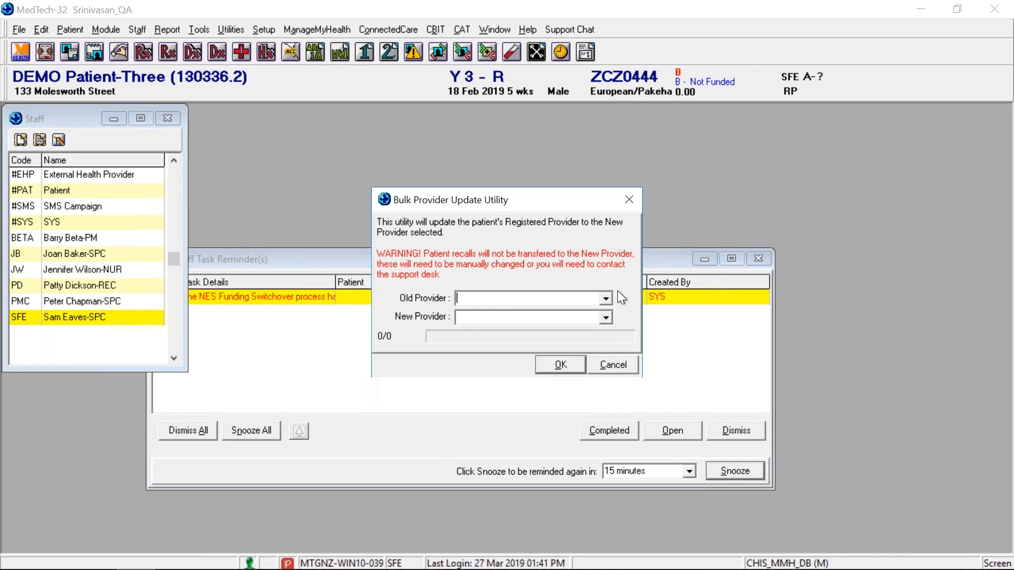
left_click(607, 299)
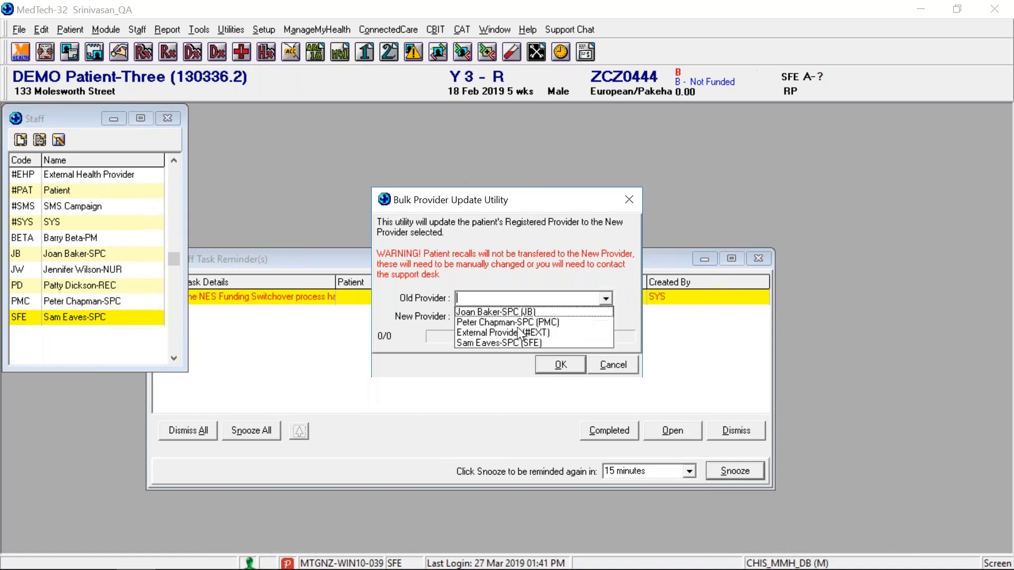
left_click(513, 312)
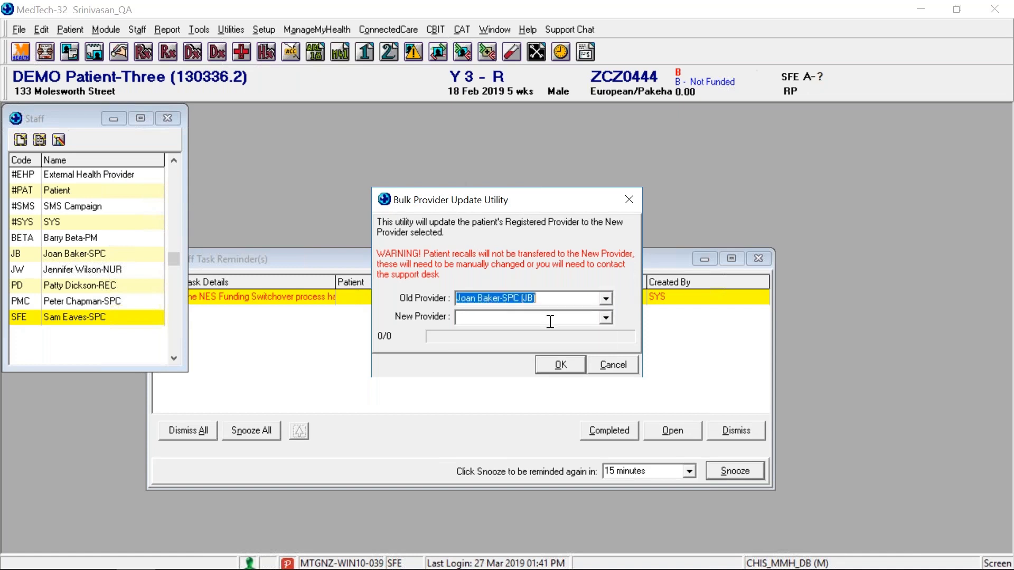
Choose the provider coded SFE as the new provider, run the bulk update, and confirm the enrolment changes.
left_click(607, 315)
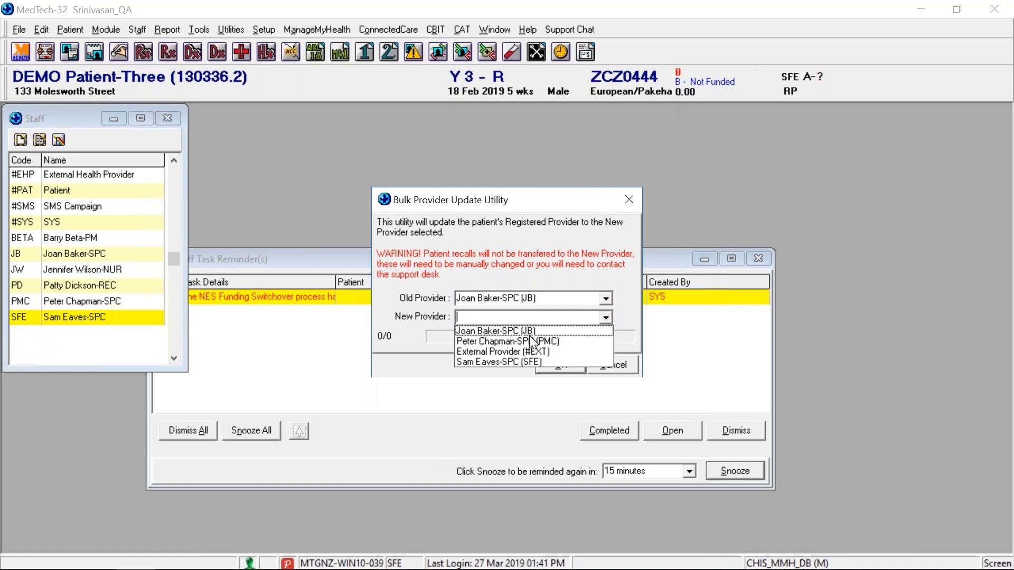
left_click(476, 361)
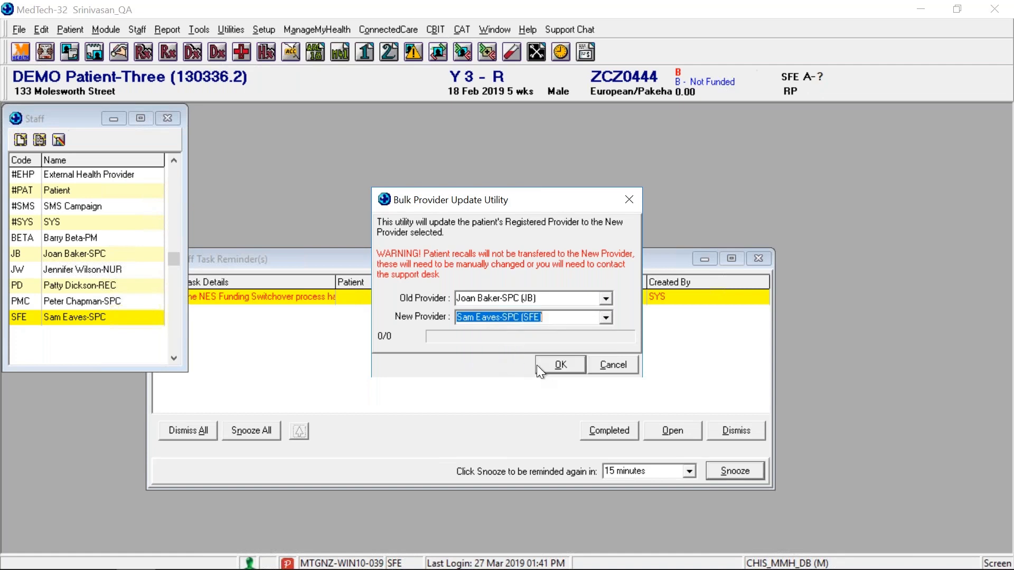
left_click(553, 363)
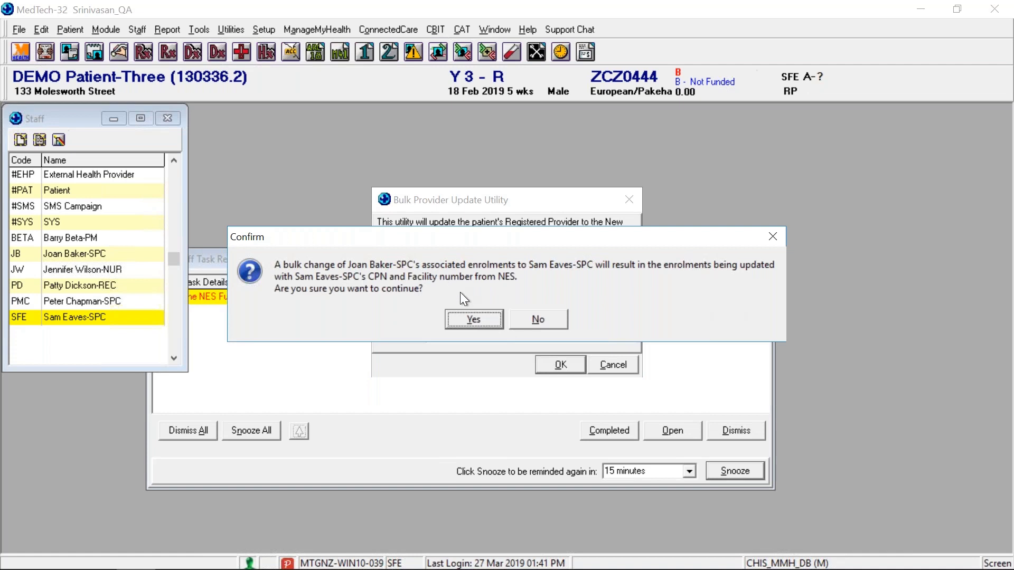
left_click(481, 324)
left_click(505, 316)
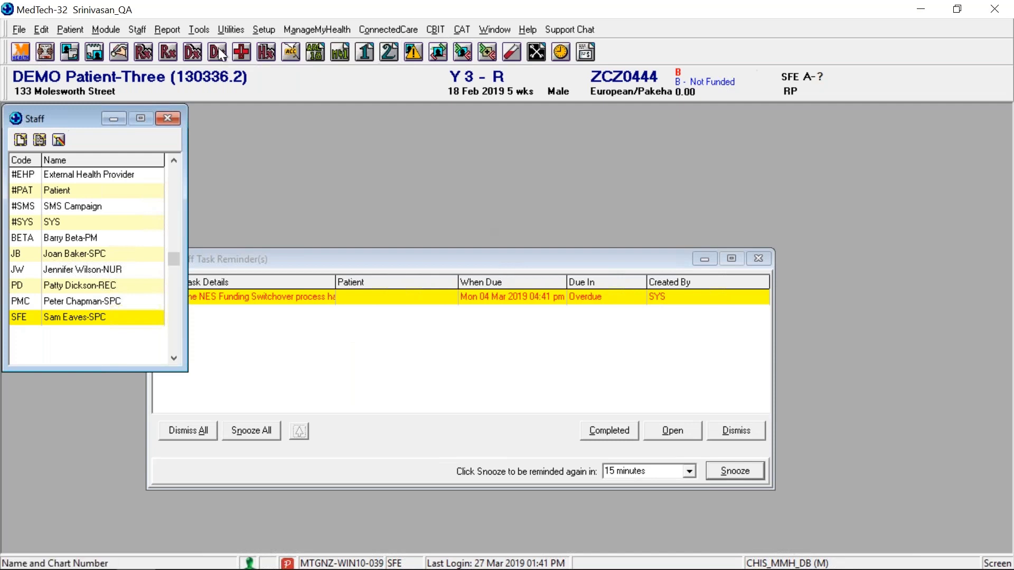
Open the location settings to list the practice's locations.
left_click(259, 29)
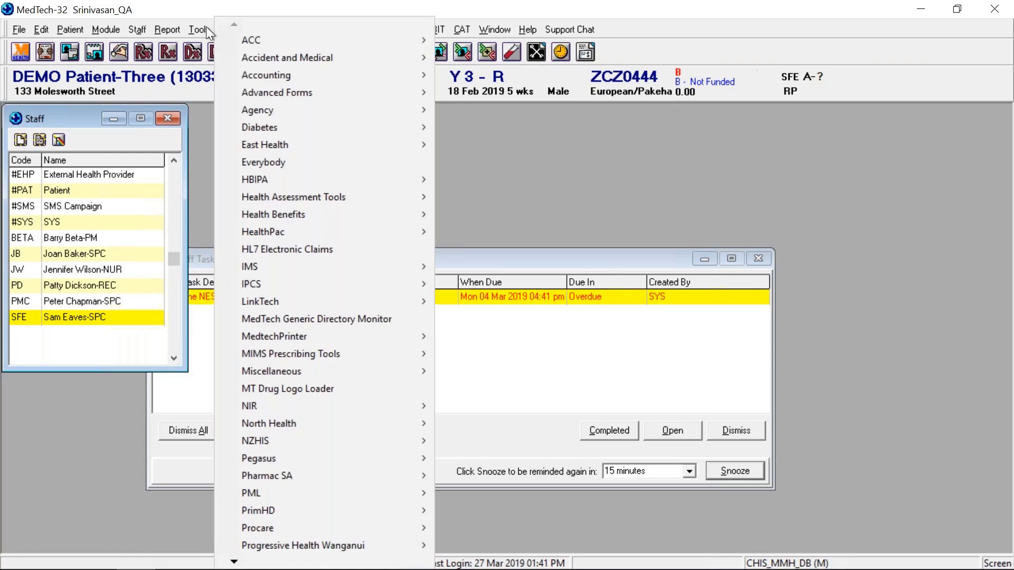
left_click(207, 26)
left_click(301, 5)
left_click(264, 31)
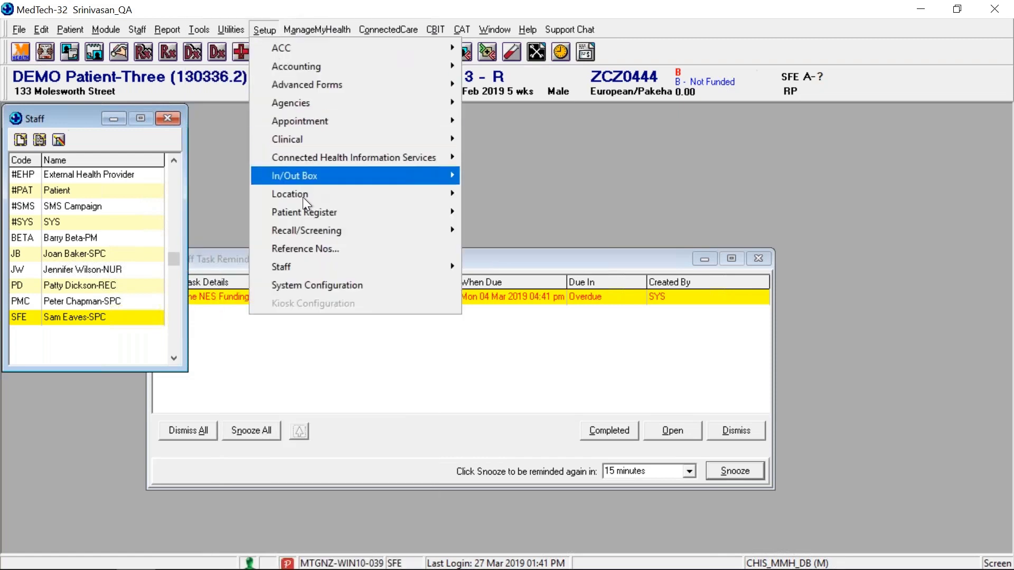
mouse_move(303, 195)
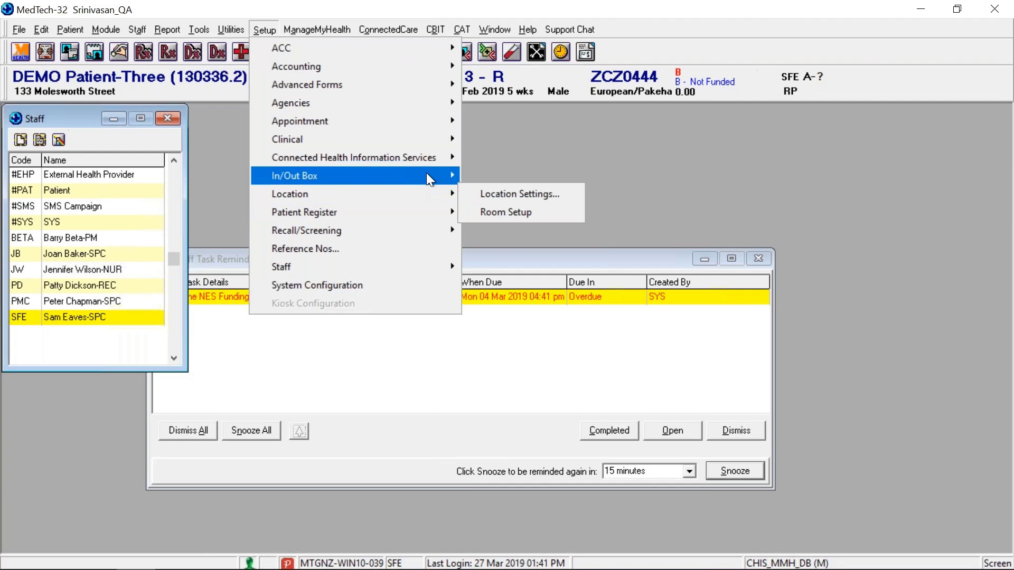
left_click(481, 198)
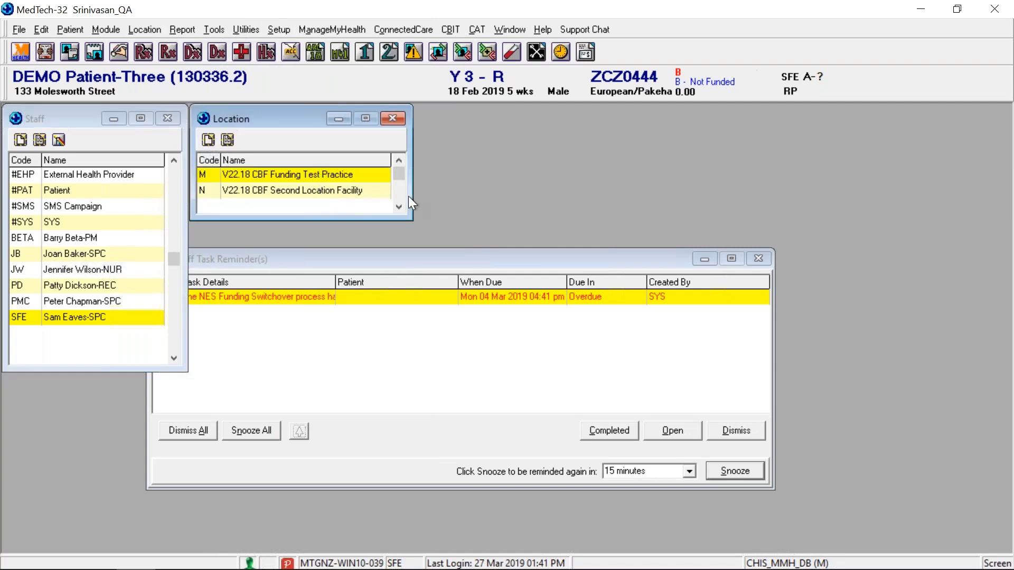
Try to change the HPI Facility No. of the V22.18 CBF Funding Test Practice location to F38007 and save it.
double_click(324, 174)
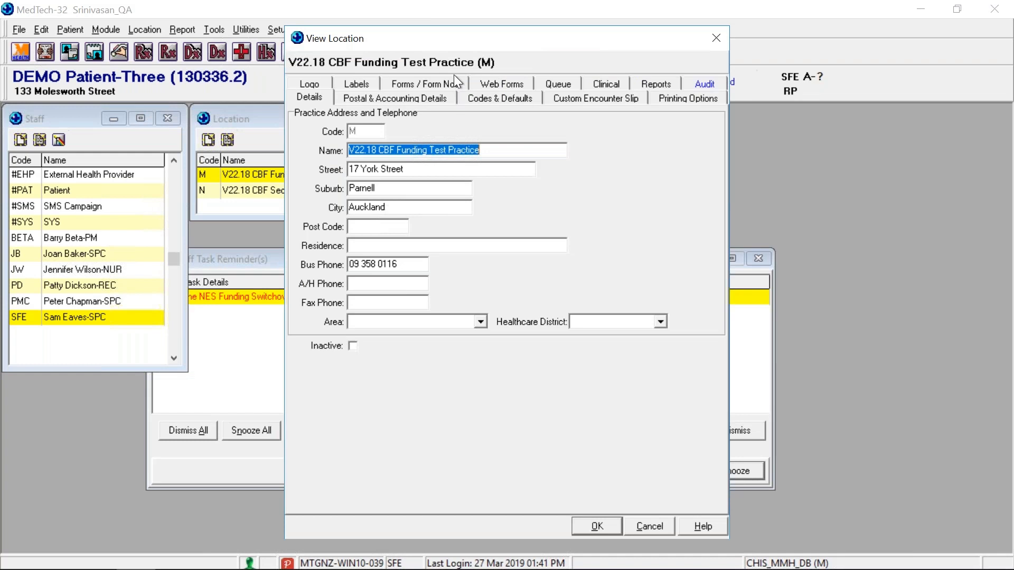
left_click(495, 97)
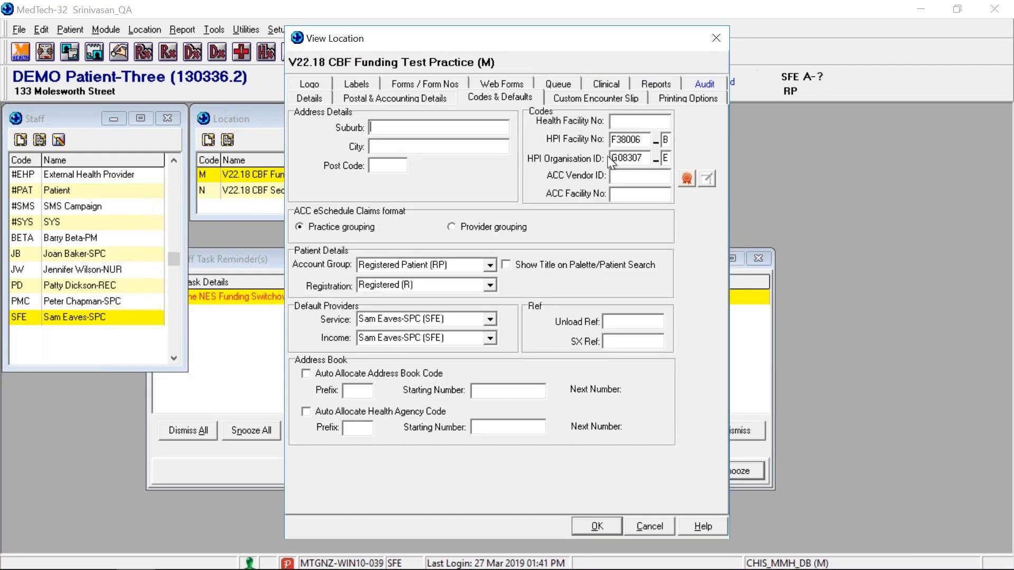
left_click(645, 139)
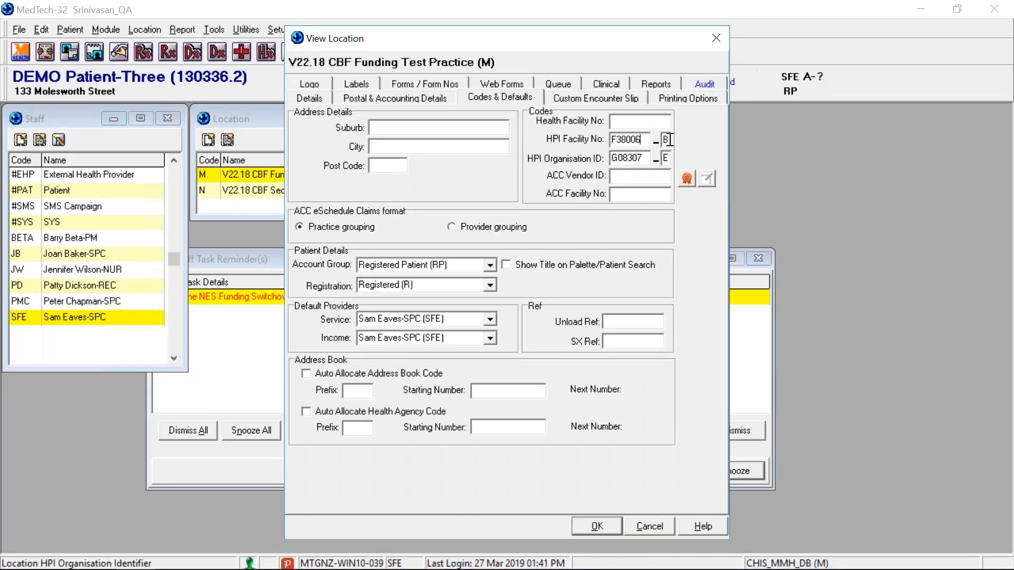
key("BackSpace")
type("7")
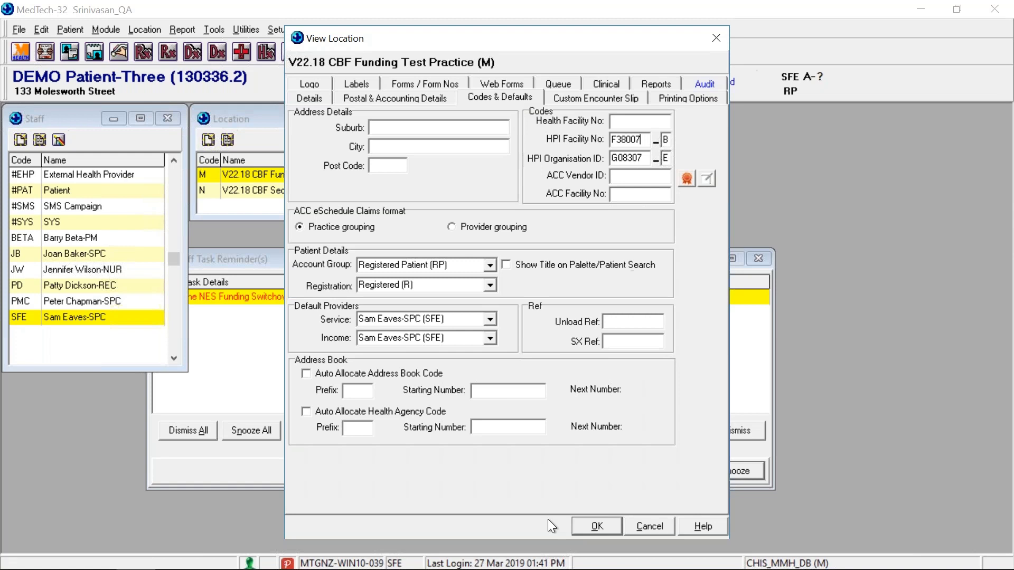
left_click(599, 522)
Restore the practice location's HPI Facility No. to F38006 and close the location without saving.
left_click(510, 321)
type("F38006")
left_click(715, 37)
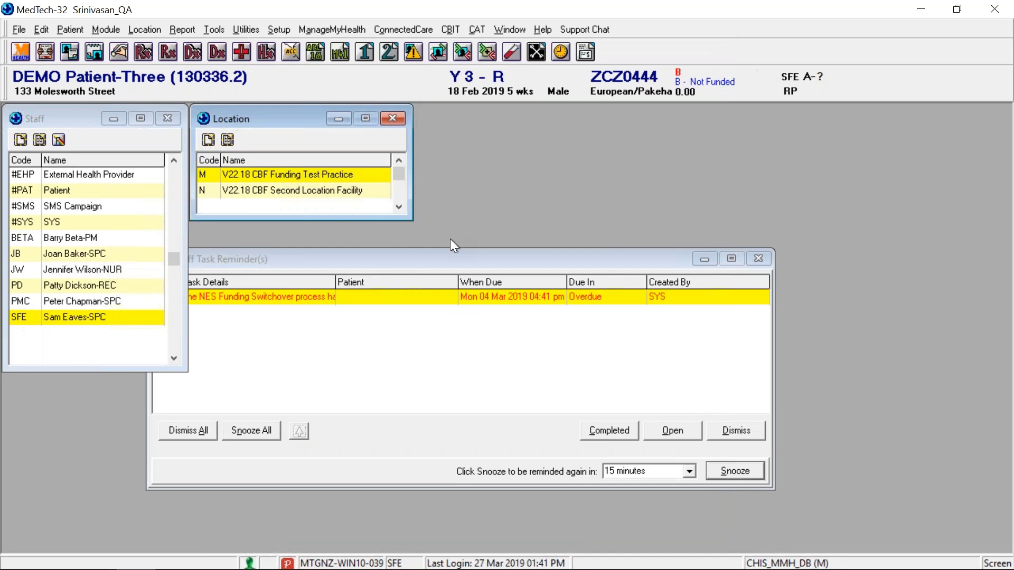
Minimise MedTech-32 and the remote desktop session to return to the local desktop.
left_click(919, 9)
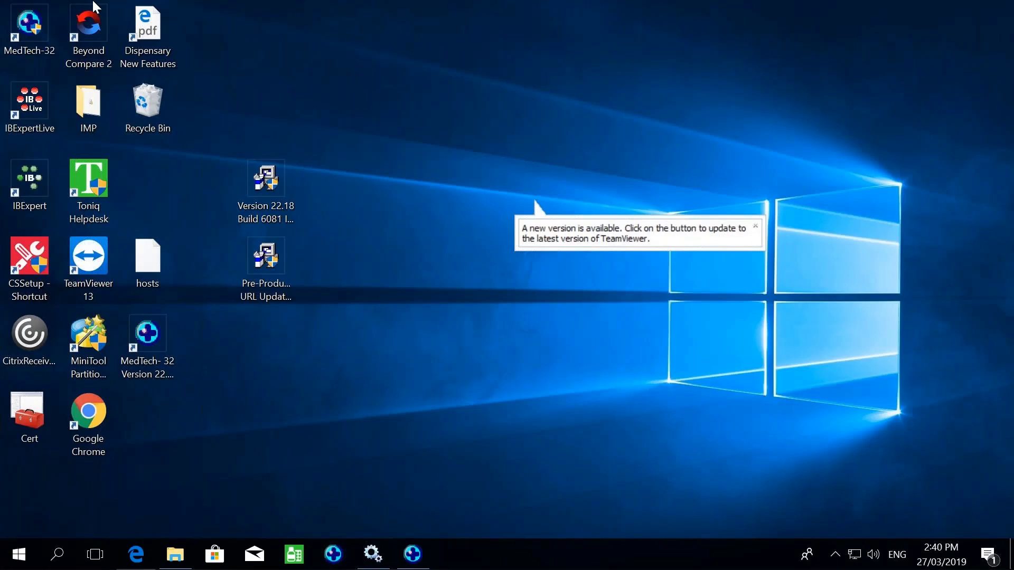
mouse_move(338, 5)
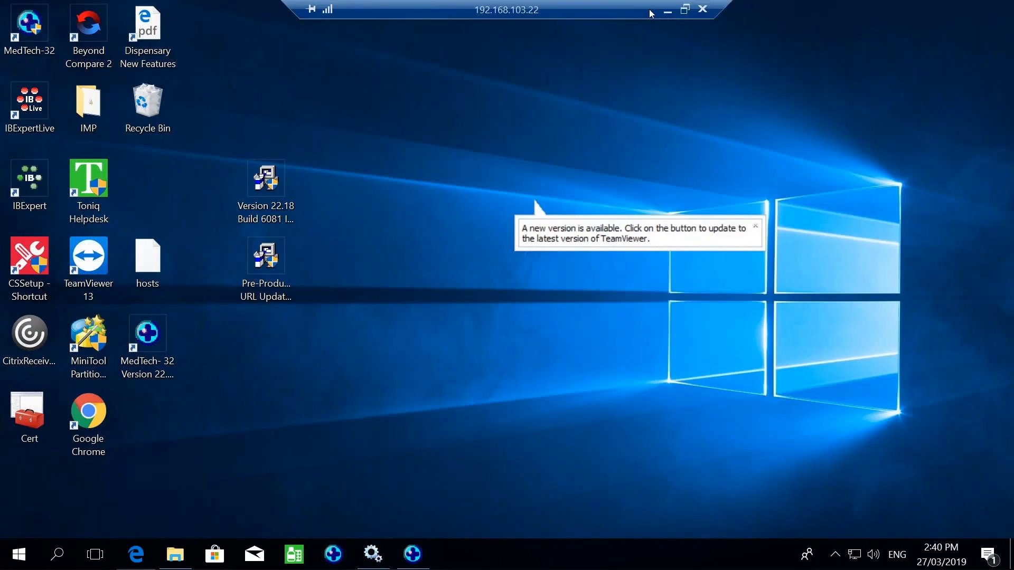
left_click(666, 9)
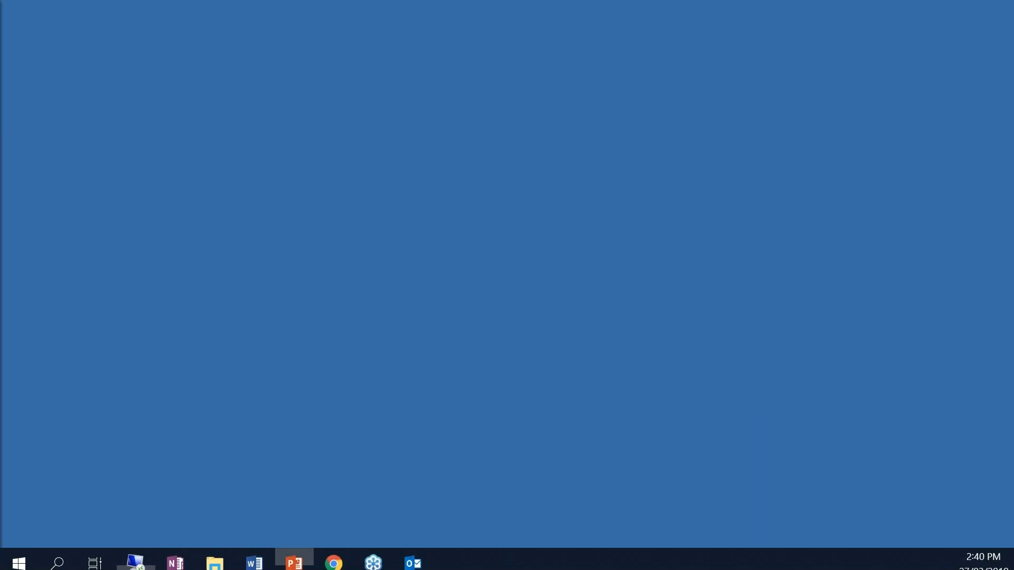
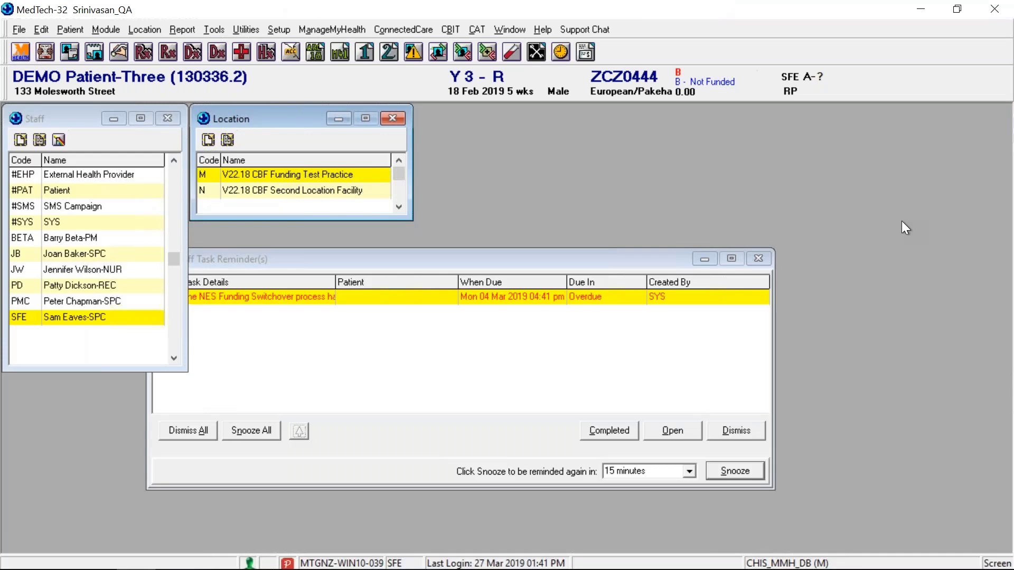
Close the staff task reminders and show the current demo patient's enrolment and funding details in the Patient Register.
left_click(764, 258)
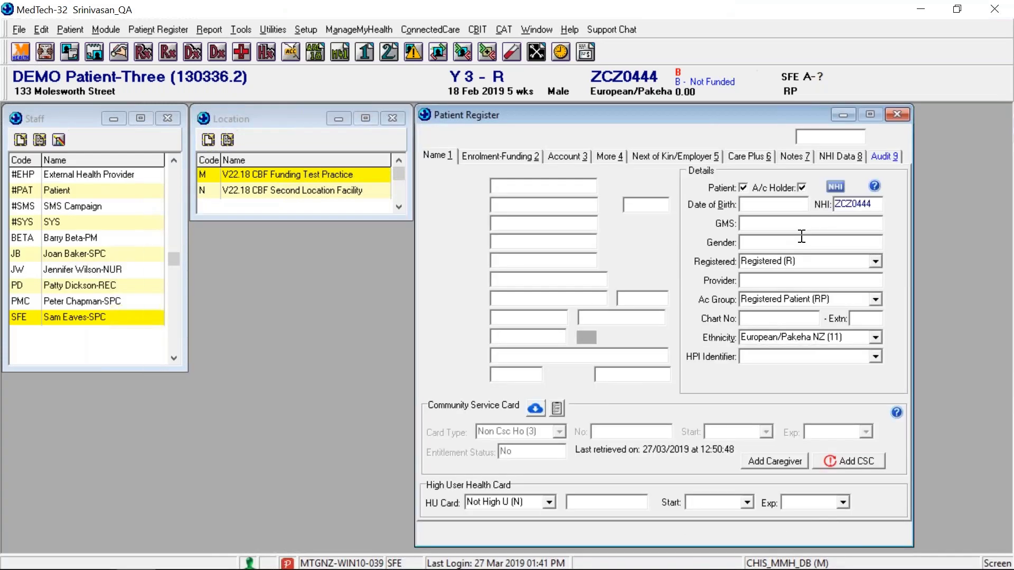
left_click(516, 160)
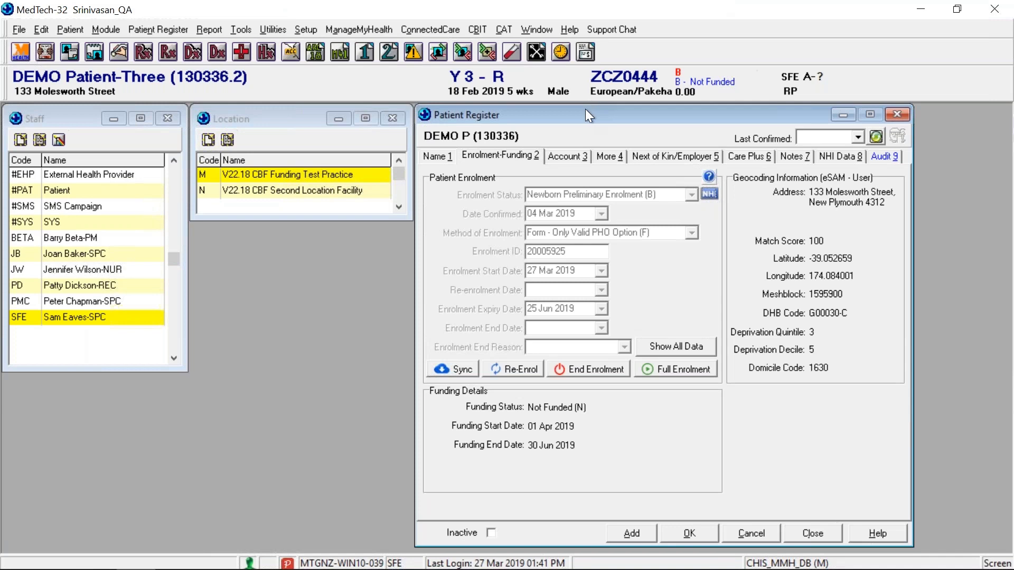
left_click_drag(525, 116, 415, 121)
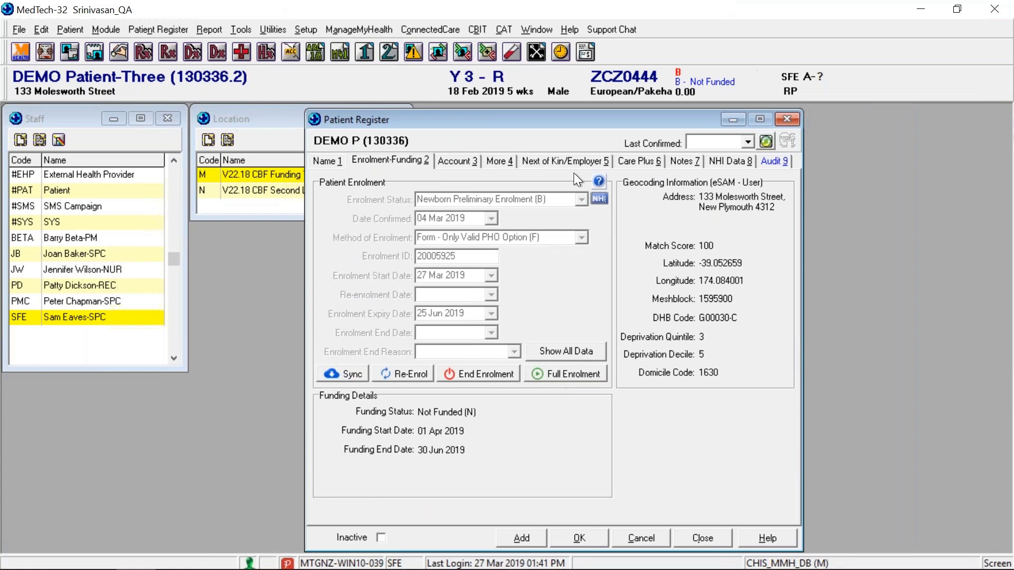
View the demo patient's NHI demographics comparison, close it, and switch to the QnA slide in PowerPoint.
left_click(596, 203)
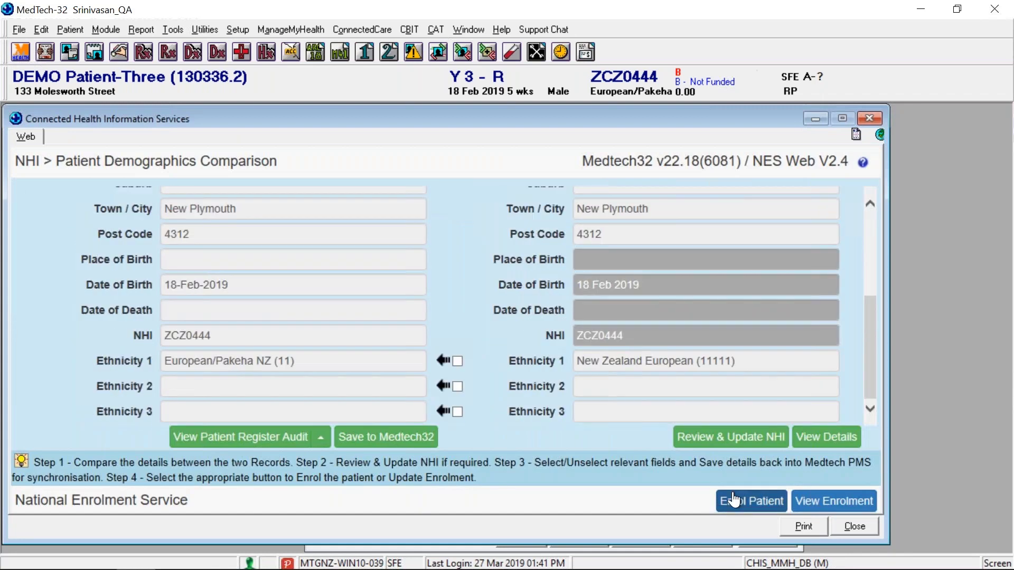
left_click(876, 123)
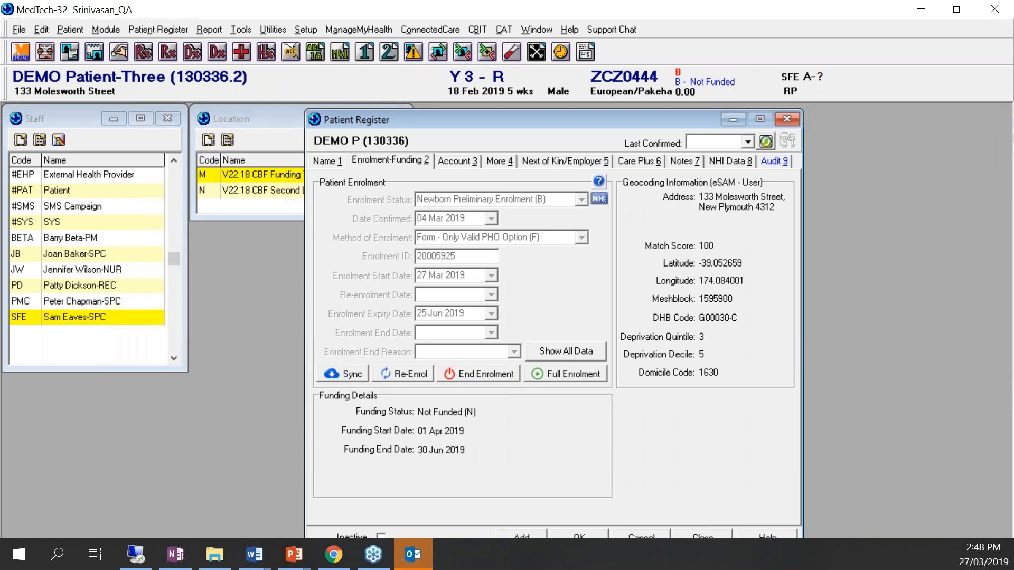
key("alt+Tab")
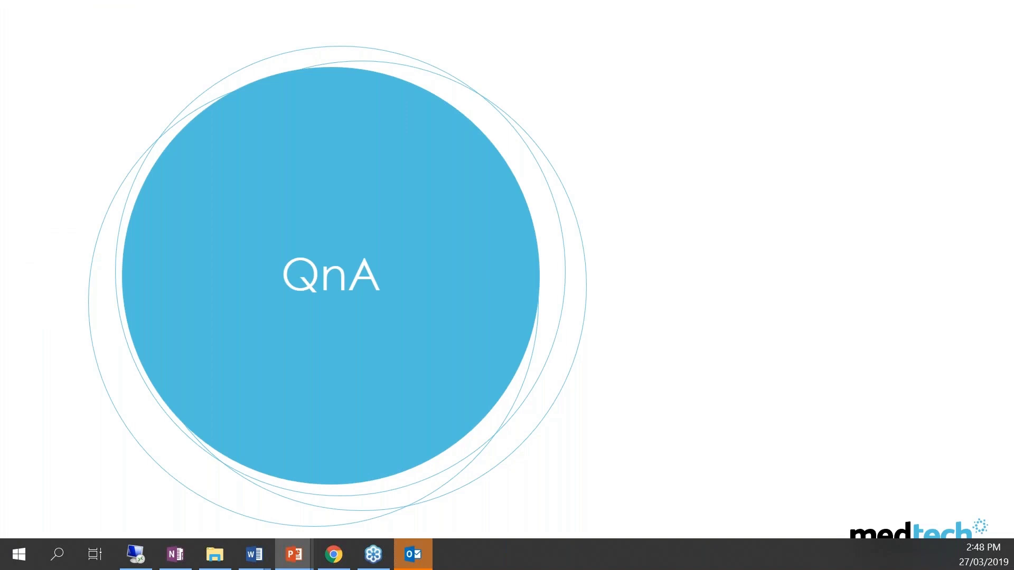